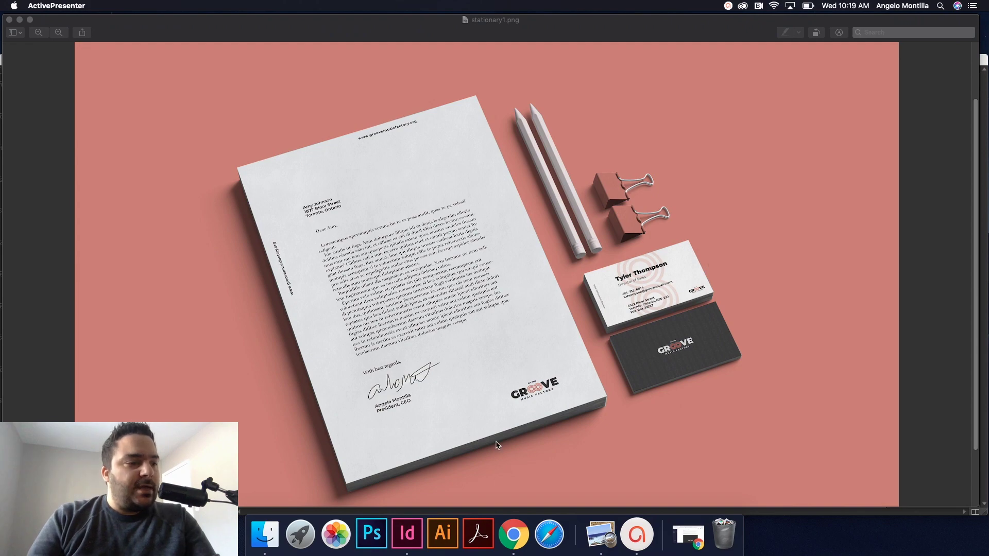
# Step: Leave the stationery mockup in Preview and bring grooveletterhead.indd in InDesign to the front
pyautogui.click(407, 533)
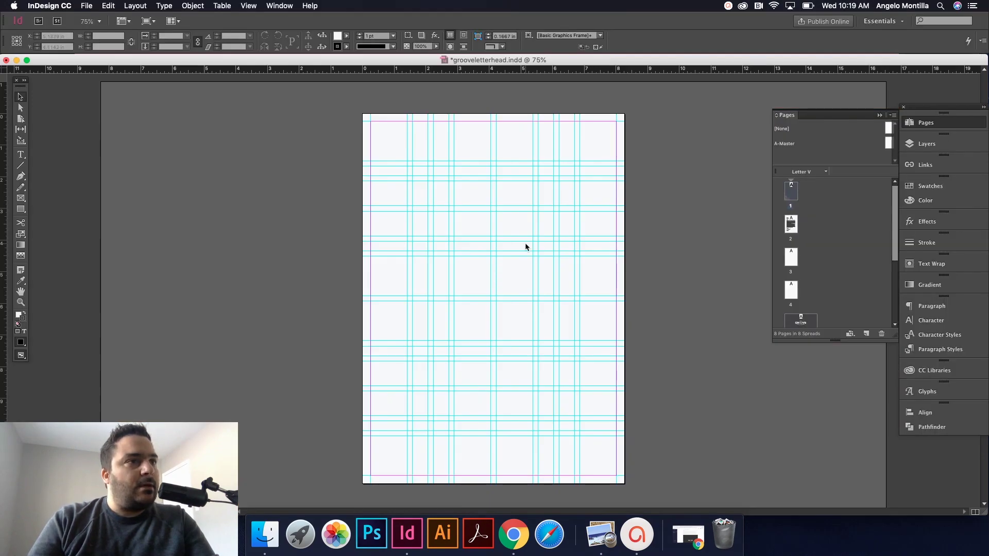
pyautogui.scroll(-5, 524, 243)
pyautogui.scroll(2, 525, 243)
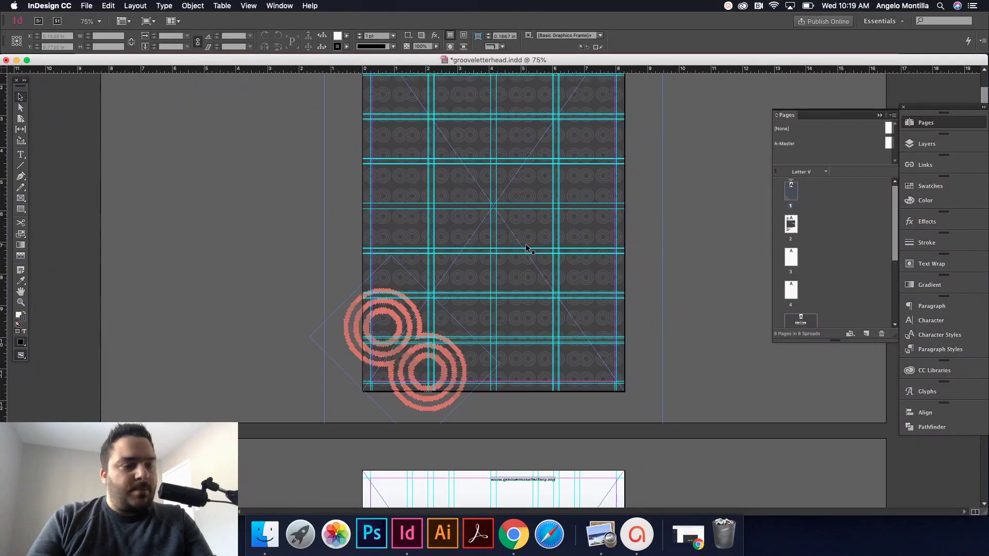
pyautogui.press('w')
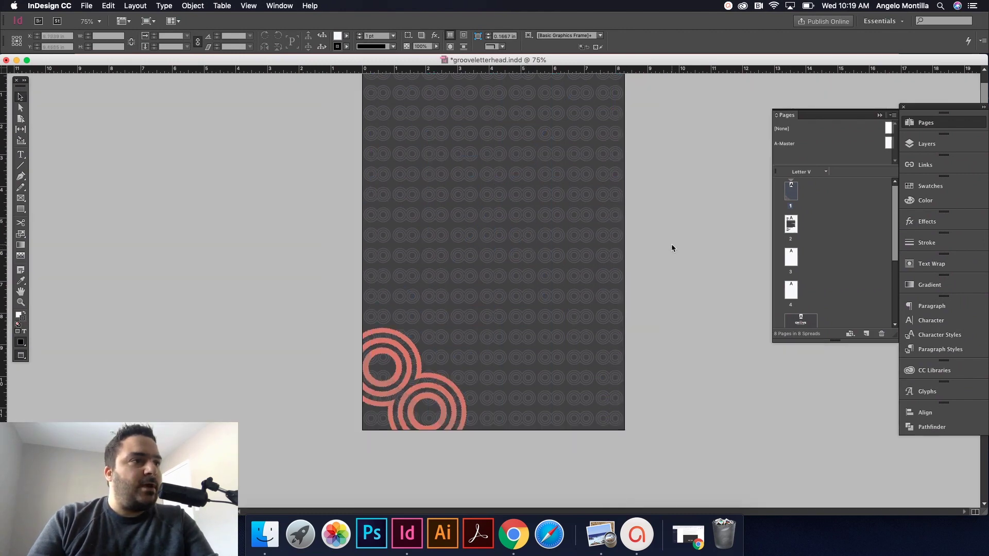
pyautogui.scroll(1, 671, 245)
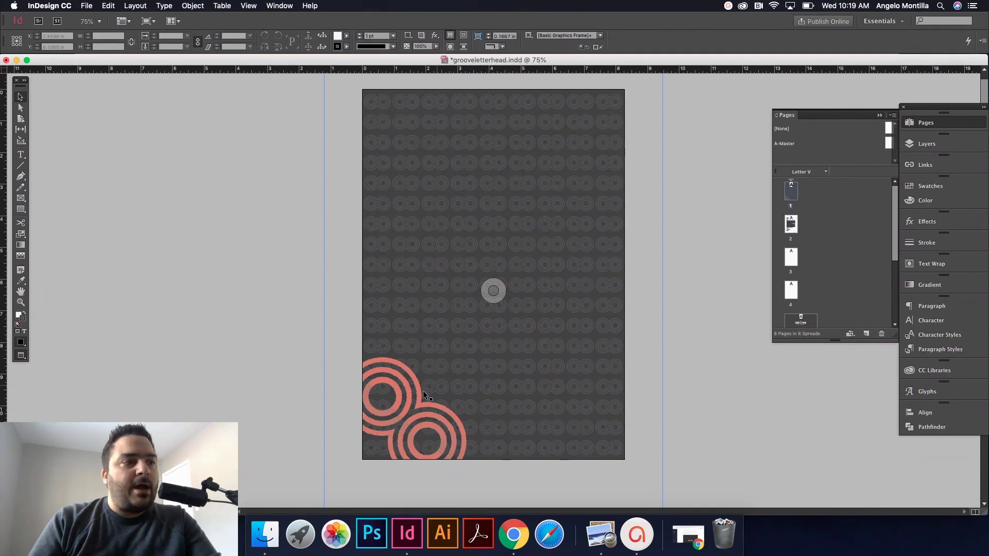
pyautogui.click(457, 397)
pyautogui.click(447, 286)
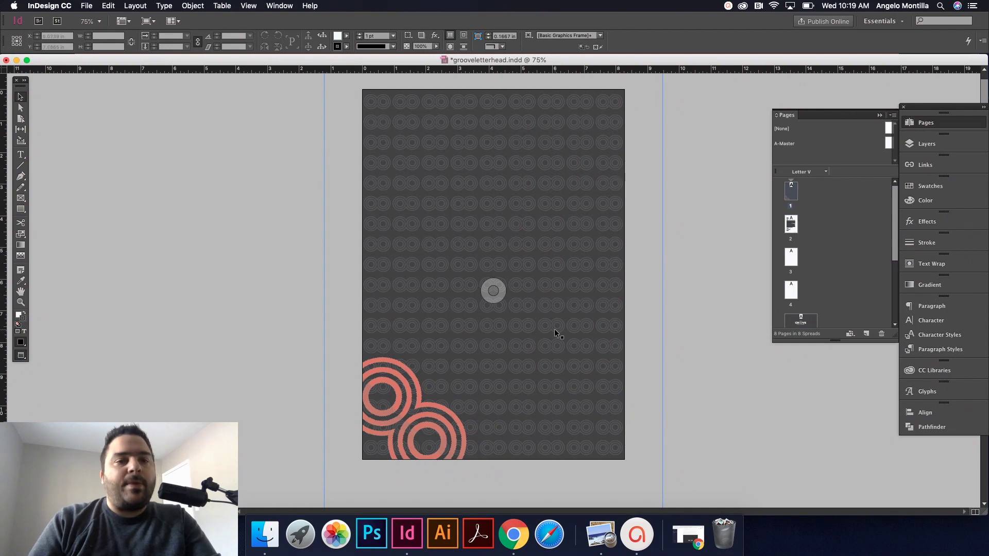
pyautogui.click(669, 293)
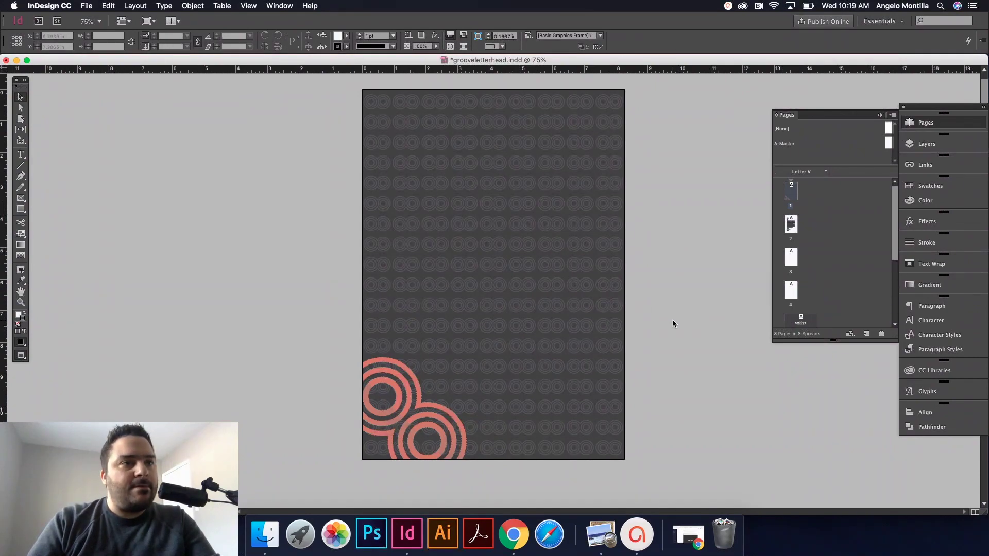
pyautogui.scroll(-15, 673, 320)
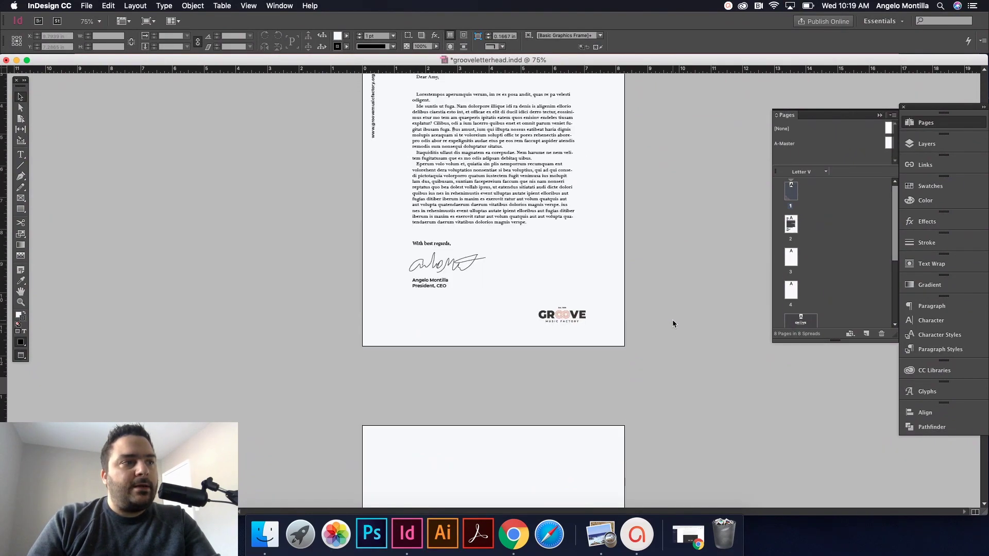
pyautogui.scroll(5, 672, 323)
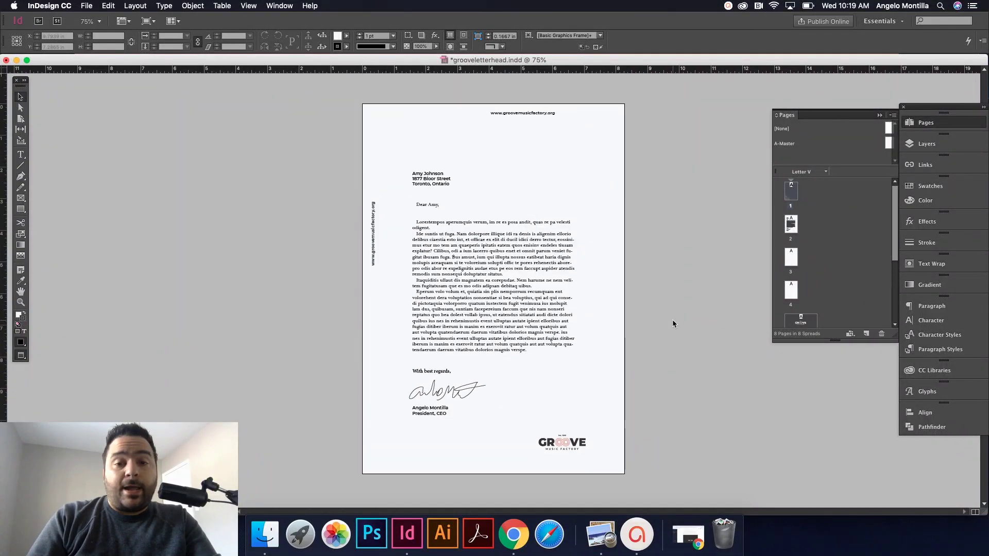
pyautogui.press('w')
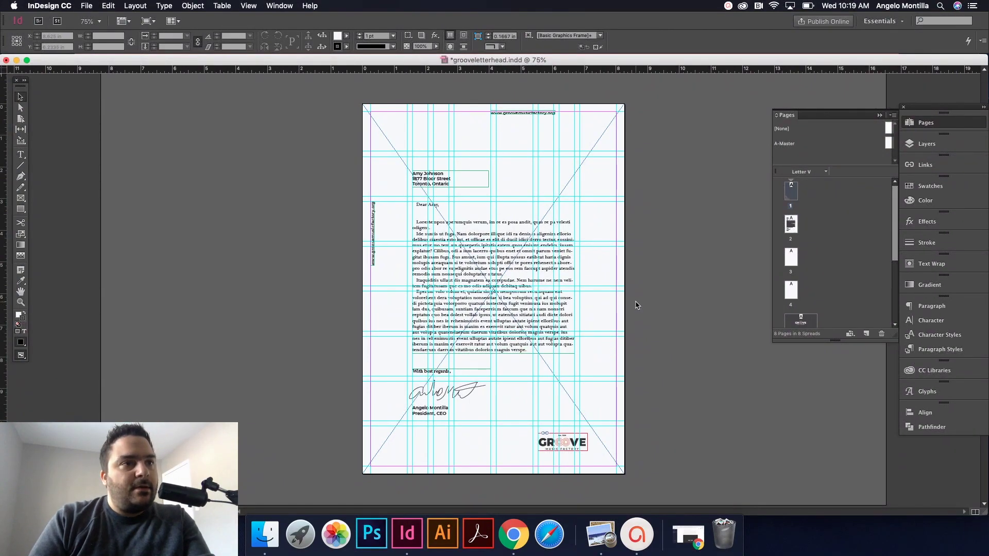
pyautogui.scroll(-10, 636, 305)
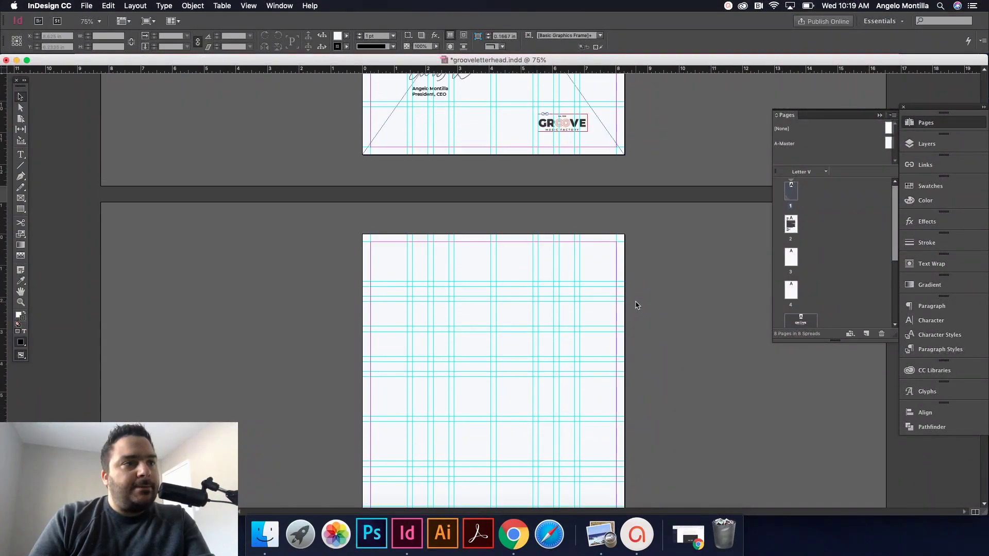
# Step: Make backgrounds the active layer and draw a page-sized rectangle frame on the blank page
pyautogui.scroll(-5, 636, 305)
pyautogui.scroll(3, 636, 305)
pyautogui.scroll(-1, 648, 296)
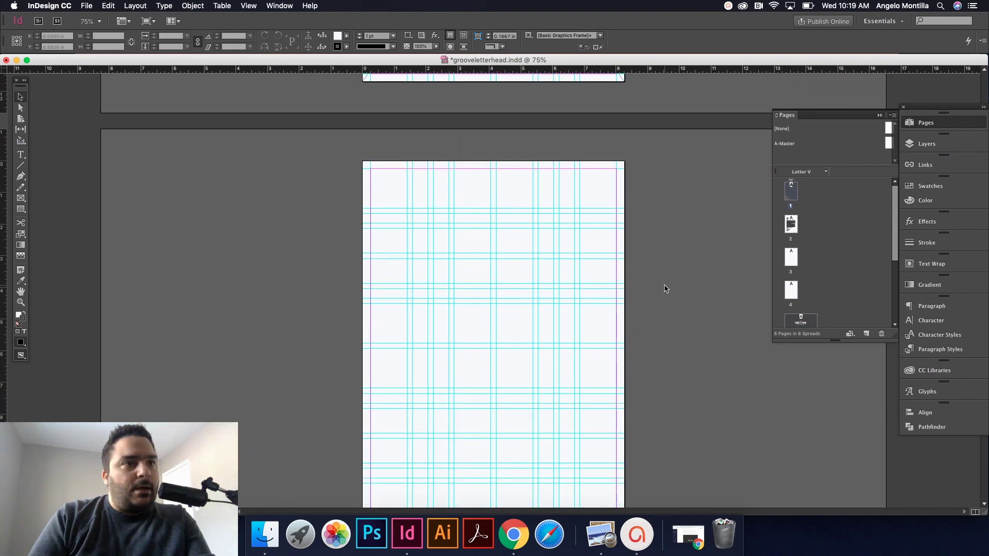
pyautogui.press('w')
pyautogui.press('w')
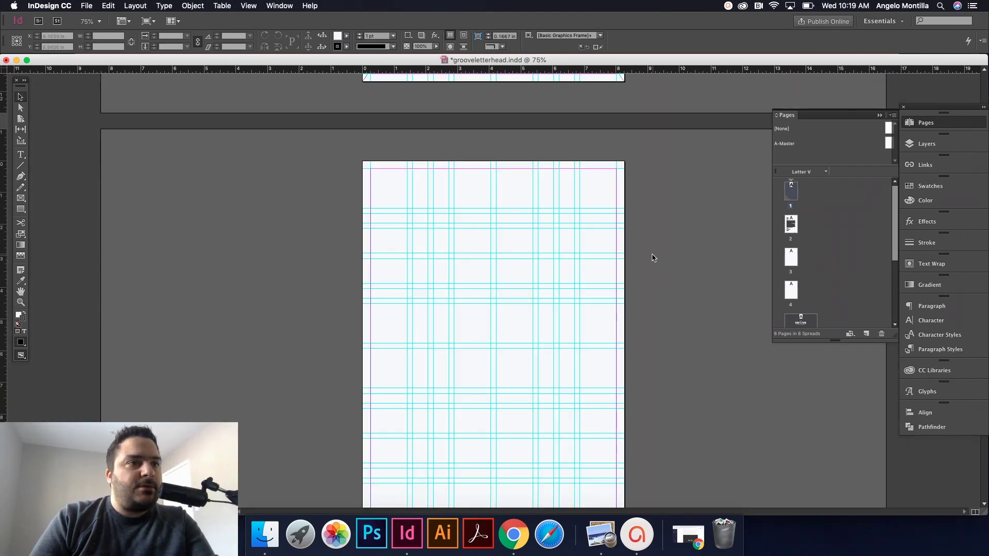
pyautogui.scroll(-1, 653, 258)
pyautogui.click(926, 144)
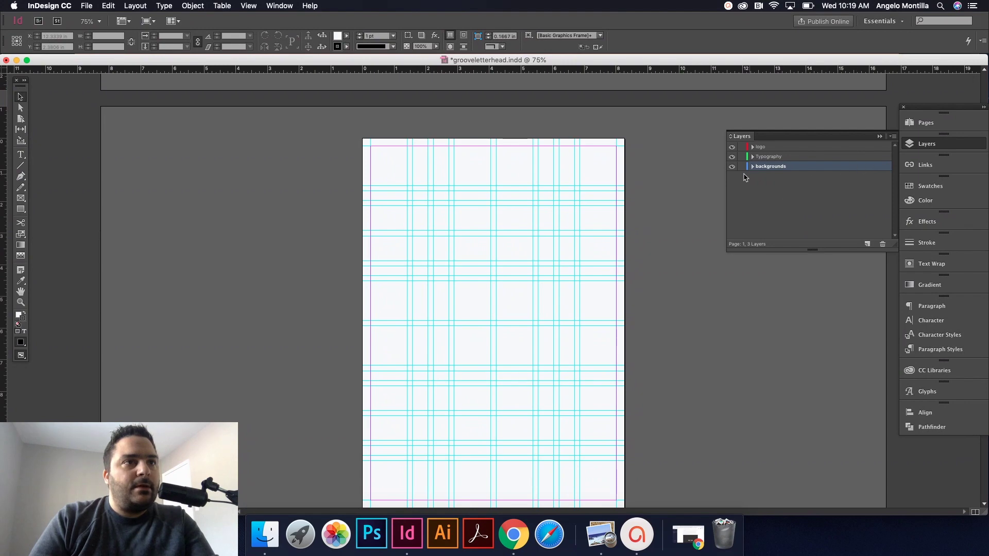
pyautogui.click(770, 166)
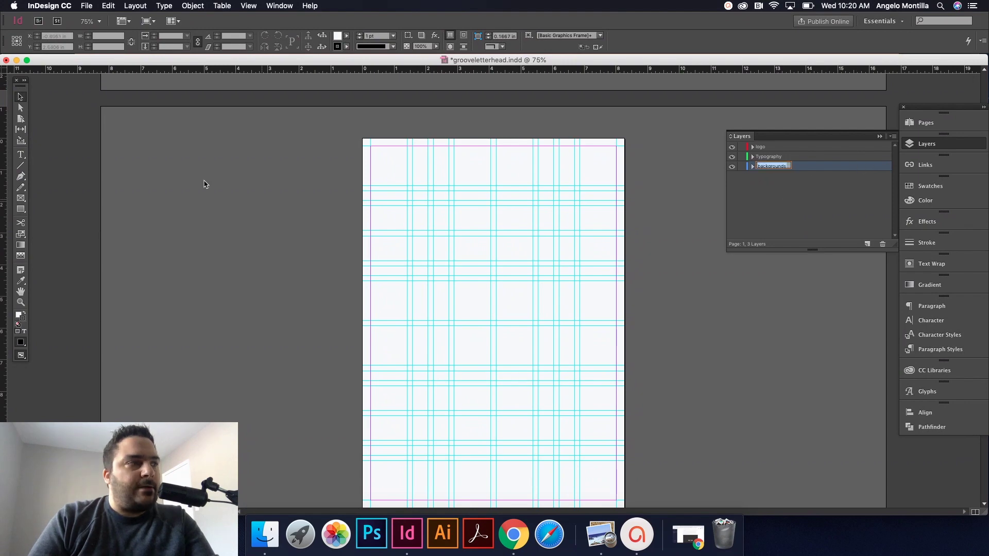
pyautogui.click(654, 176)
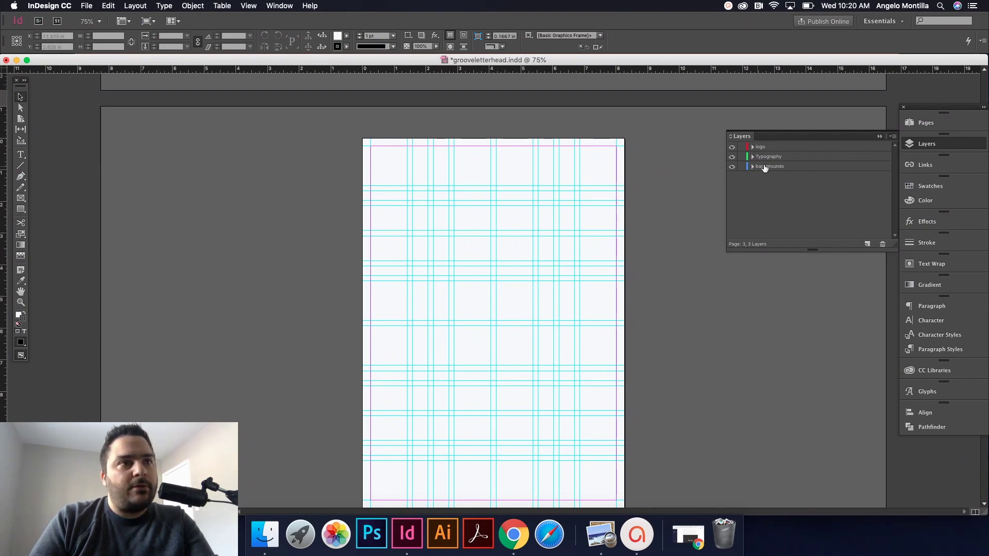
pyautogui.click(764, 166)
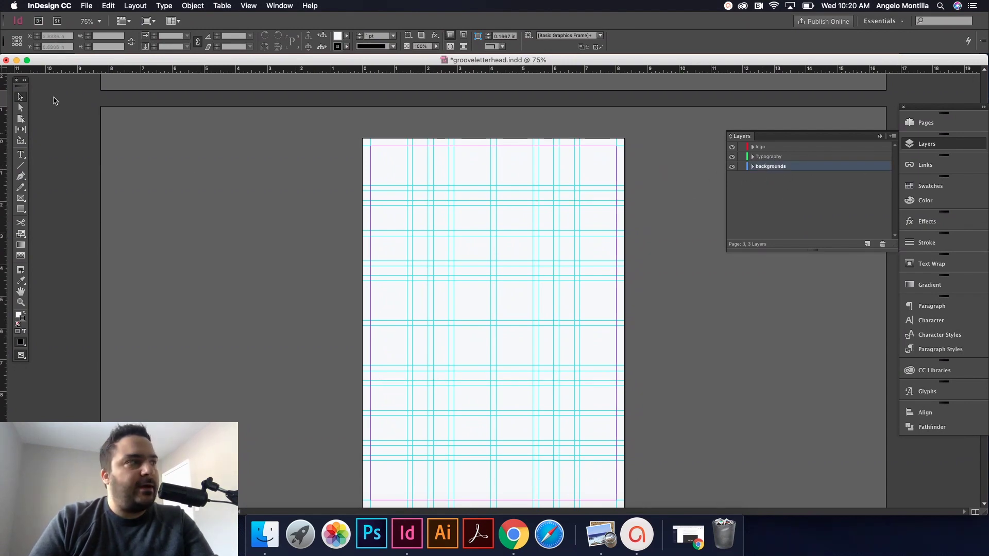
pyautogui.click(22, 198)
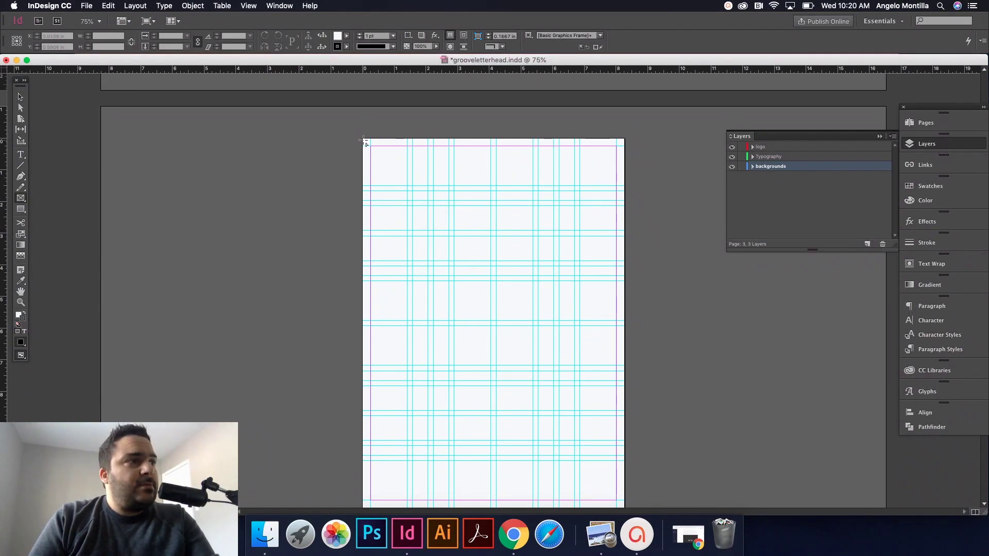
pyautogui.moveTo(364, 140)
pyautogui.mouseDown()
pyautogui.moveTo(468, 468)
pyautogui.moveTo(508, 480)
pyautogui.moveTo(592, 470)
pyautogui.moveTo(625, 479)
pyautogui.mouseUp()
pyautogui.click(21, 97)
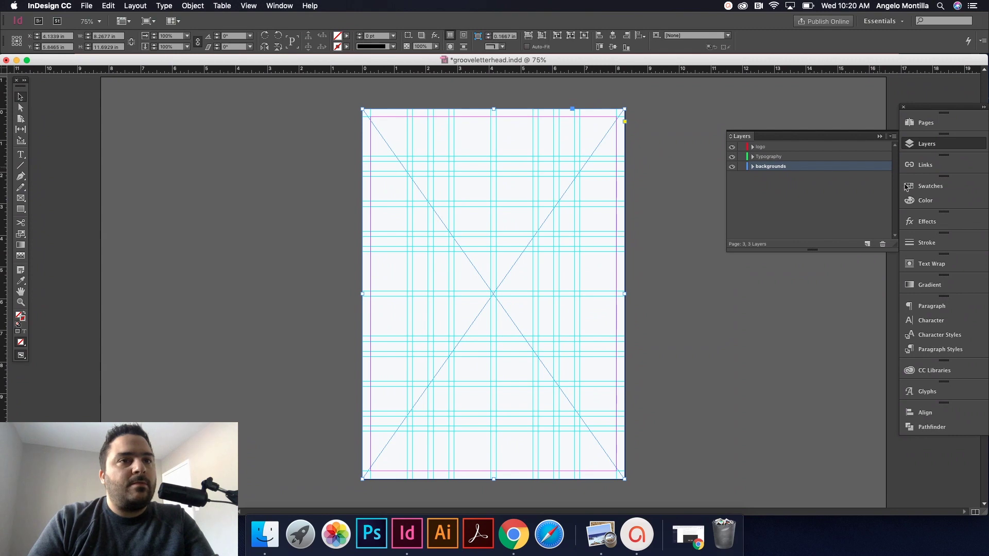
# Step: Fill the frame with [Black] at 95% tint by swapping fill and stroke
pyautogui.click(930, 186)
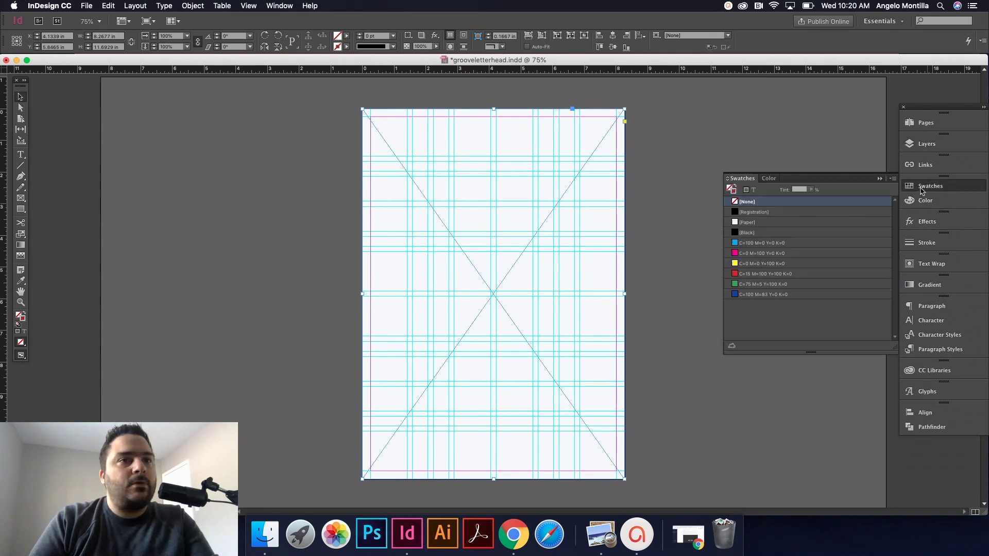
pyautogui.click(752, 234)
pyautogui.click(778, 188)
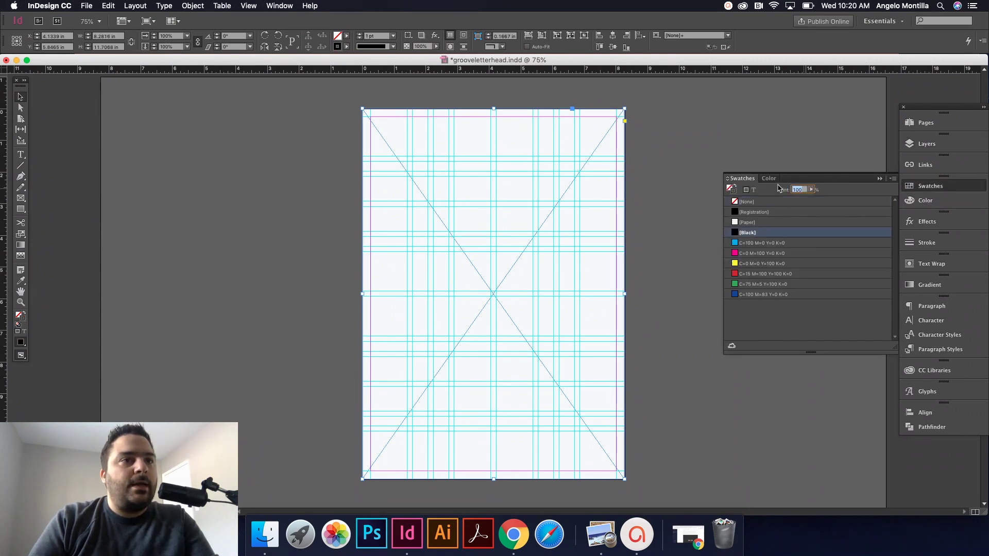
pyautogui.write('95')
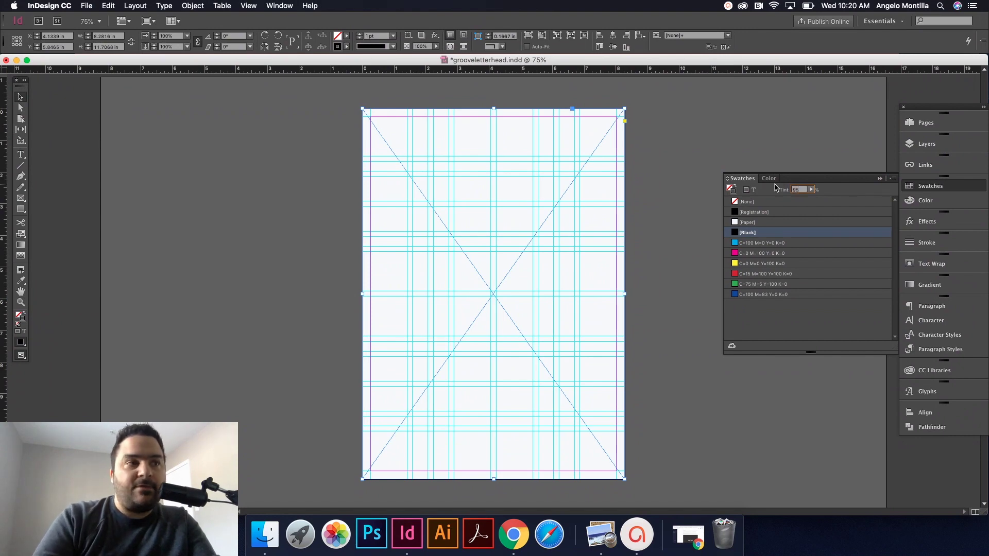
pyautogui.press('Return')
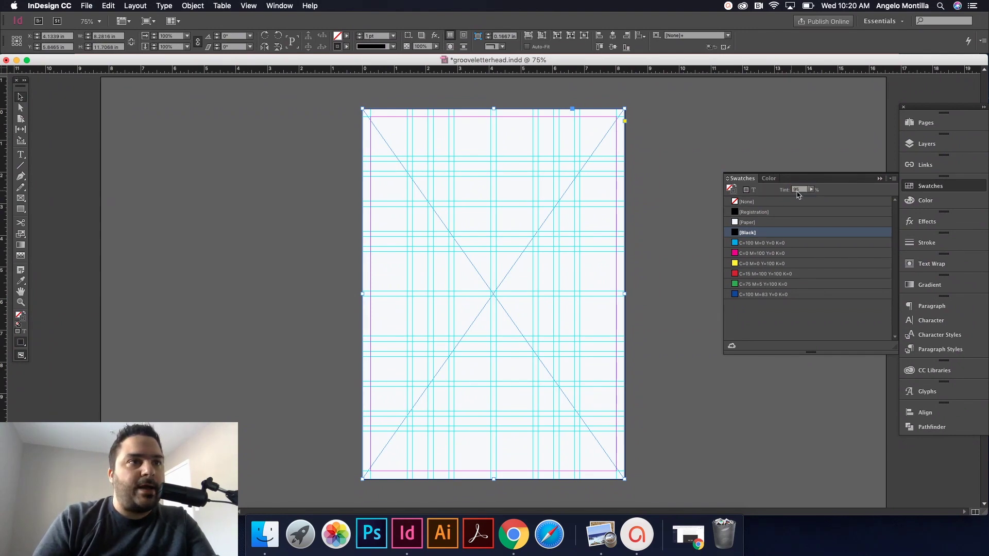
pyautogui.click(737, 190)
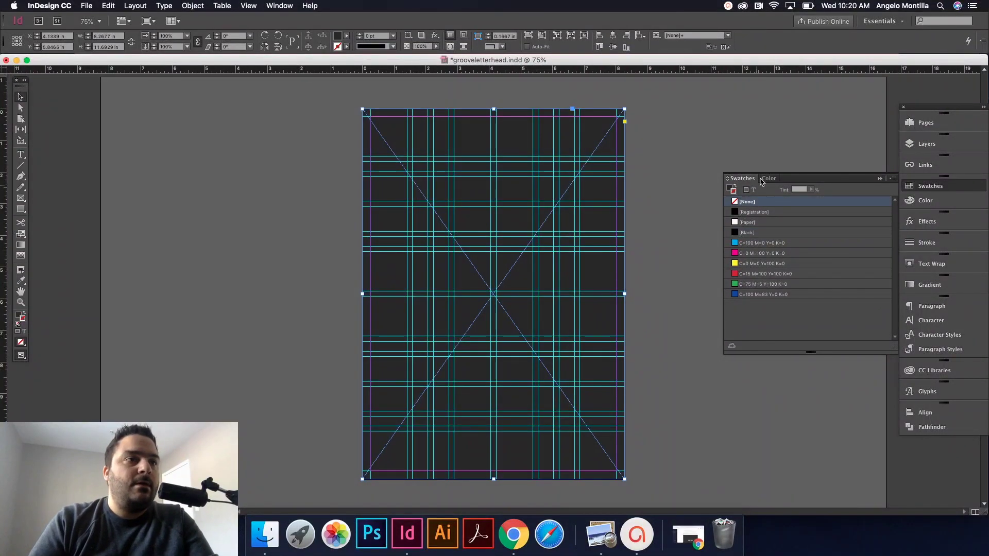
pyautogui.click(639, 161)
pyautogui.press('w')
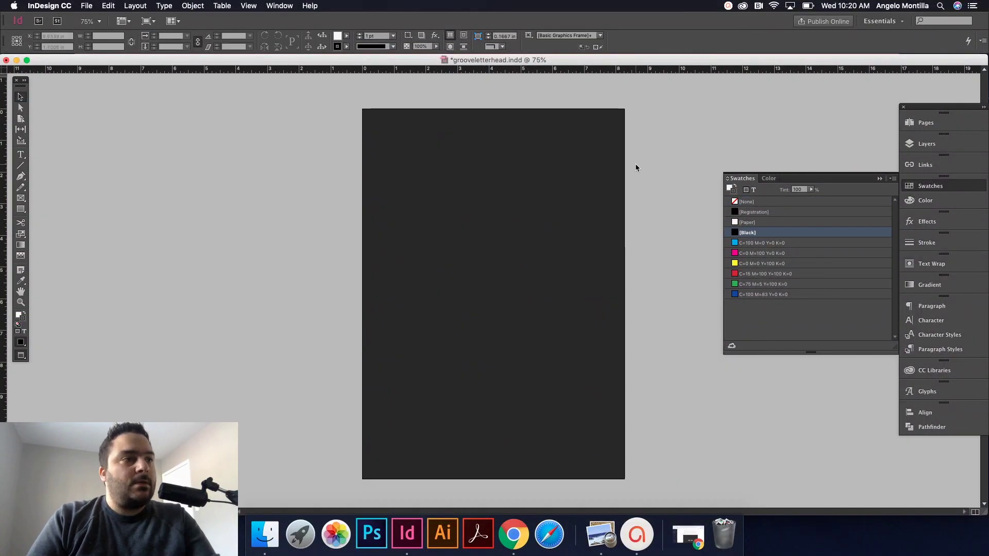
pyautogui.scroll(3, 635, 163)
pyautogui.scroll(-6, 635, 165)
pyautogui.scroll(3, 634, 166)
pyautogui.scroll(-10, 635, 165)
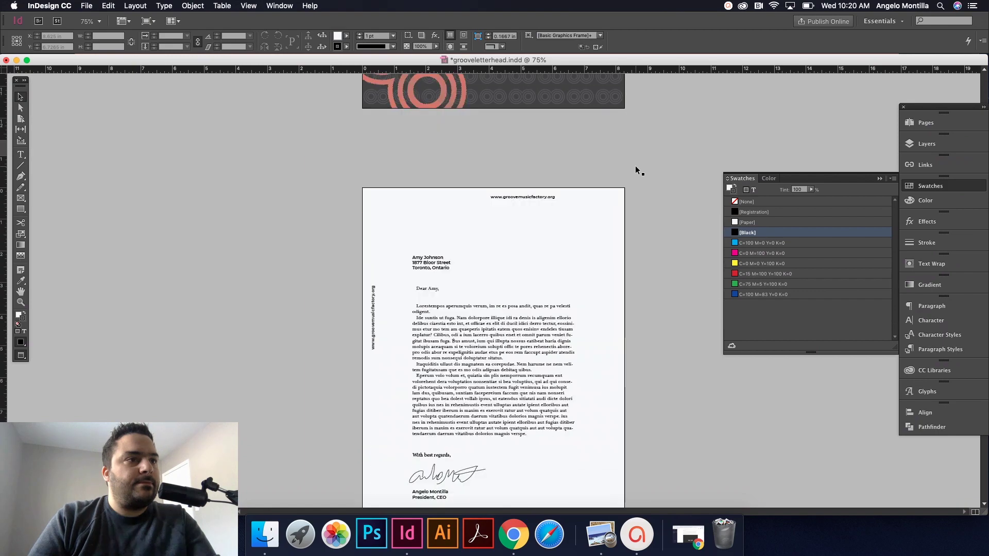
# Step: Lighten the background frame's tint to 90% black
pyautogui.click(573, 315)
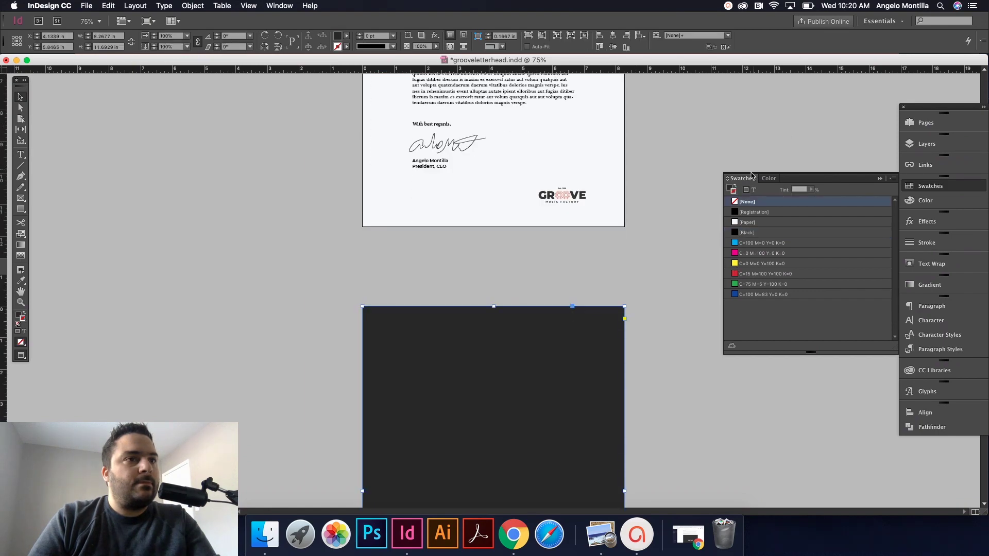
pyautogui.click(800, 189)
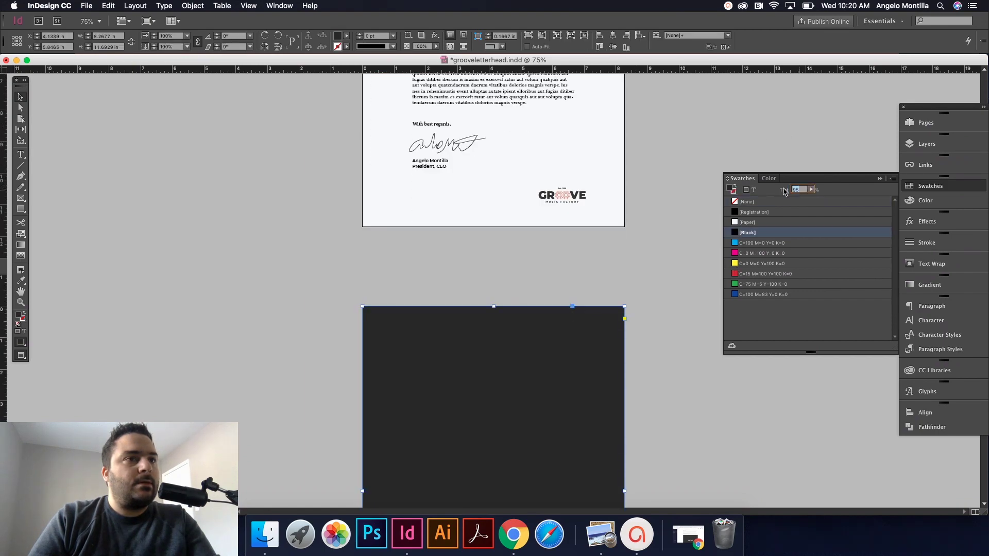
pyautogui.write('90')
pyautogui.press('Return')
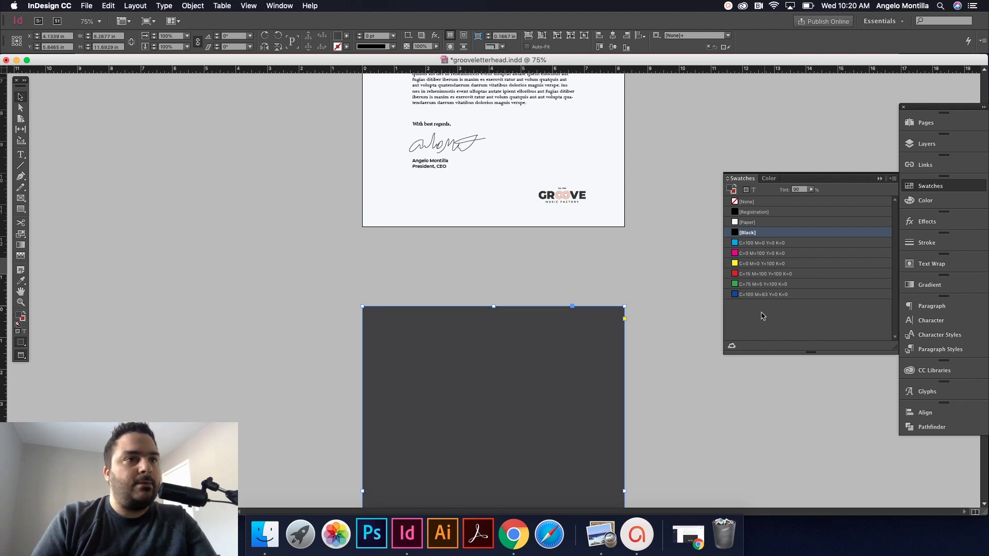
pyautogui.click(619, 270)
pyautogui.scroll(3, 638, 271)
pyautogui.scroll(10, 654, 273)
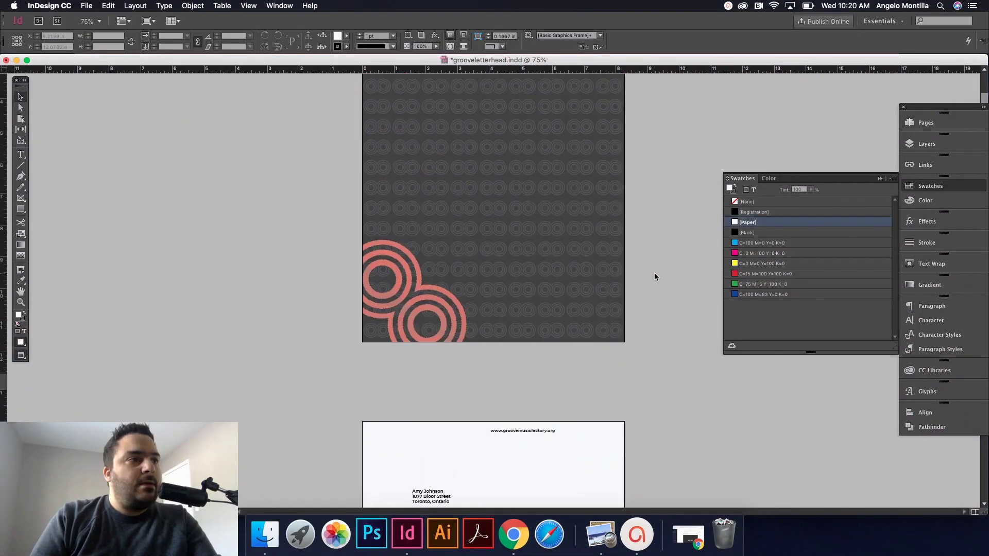
pyautogui.click(605, 206)
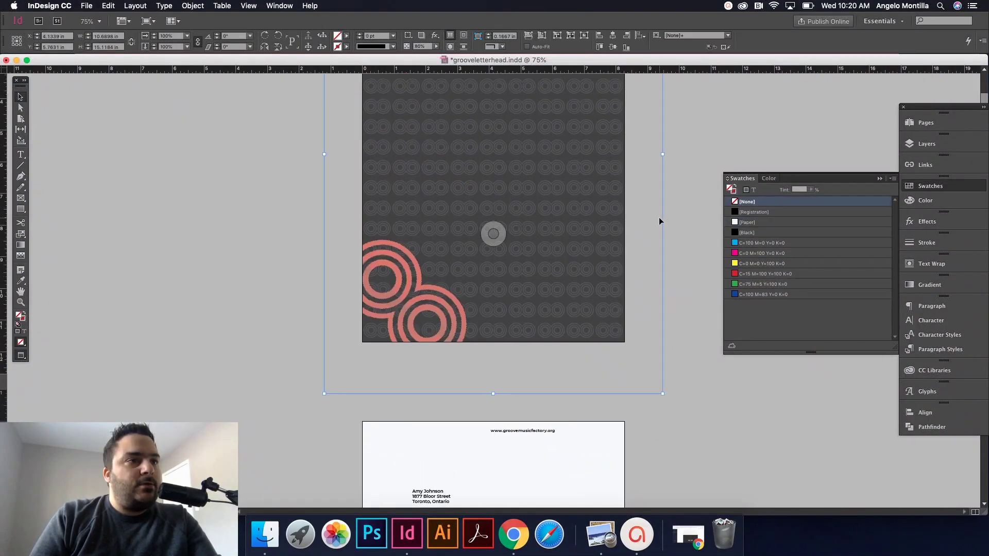
pyautogui.scroll(-12, 659, 218)
pyautogui.scroll(-4, 659, 221)
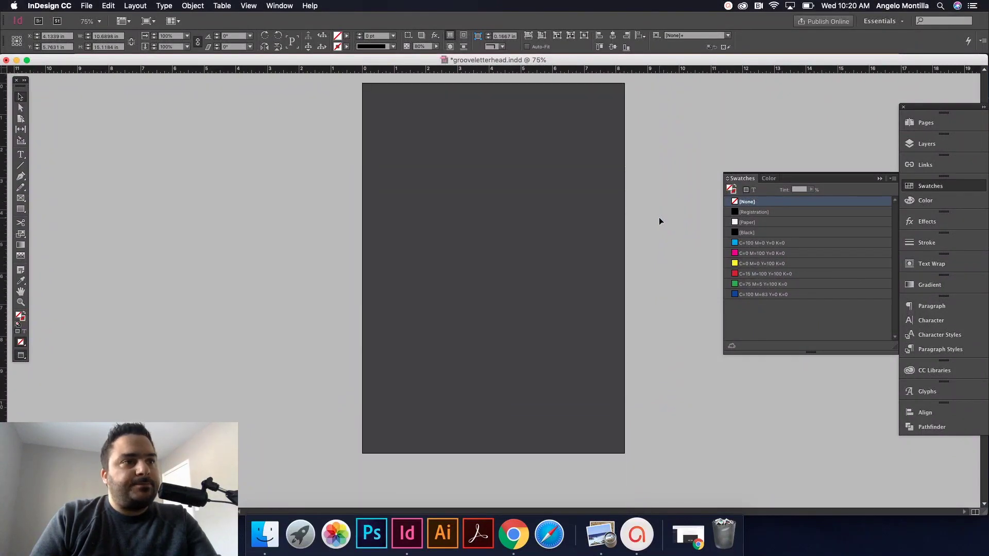
# Step: Place the pink circles pattern Untitled-1-01.png in a frame dragged over the dark page
pyautogui.click(301, 190)
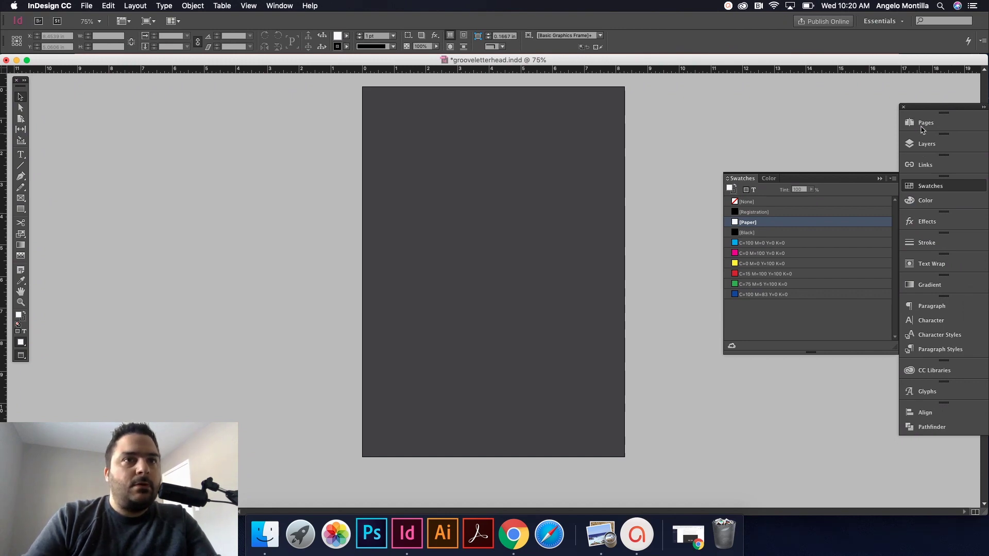
pyautogui.click(923, 147)
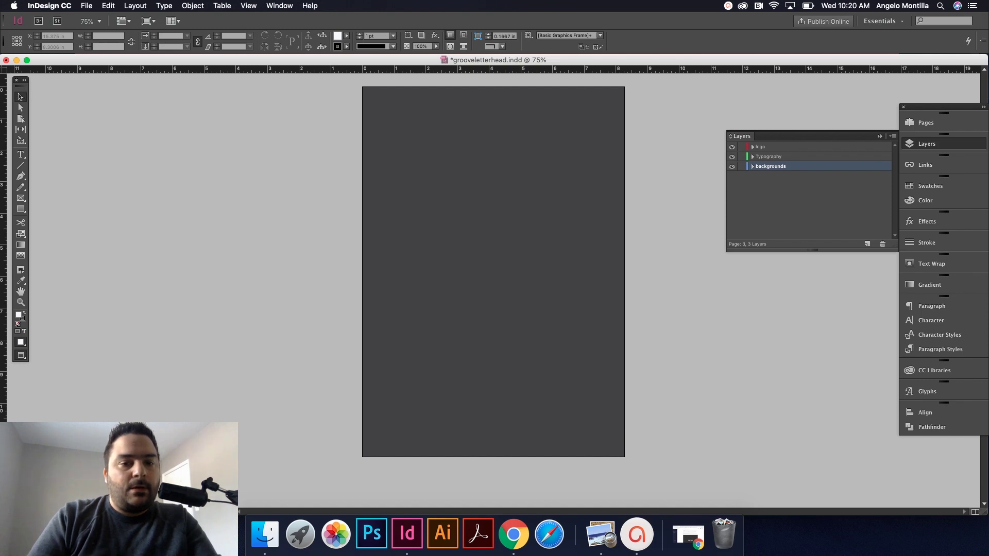
pyautogui.moveTo(941, 97); pyautogui.dragTo(317, 235)
pyautogui.moveTo(305, 117); pyautogui.dragTo(612, 456)
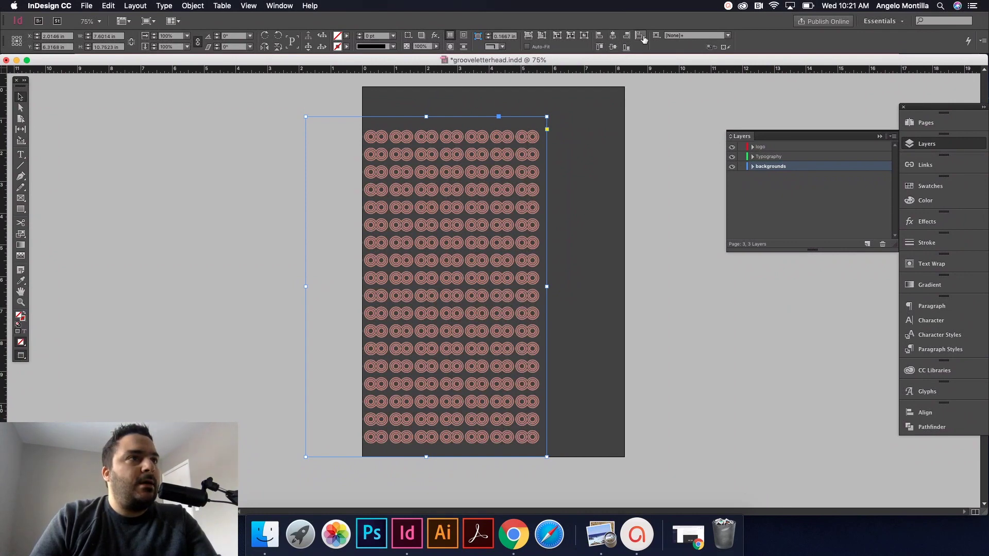
pyautogui.click(640, 35)
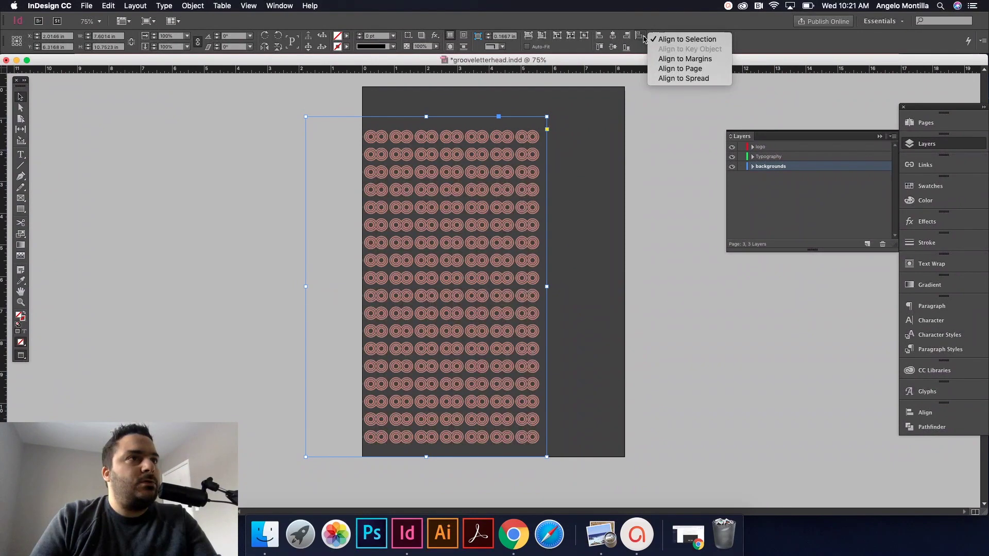
# Step: Set Align To Page and centre the pattern horizontally and vertically from the Align panel
pyautogui.click(688, 68)
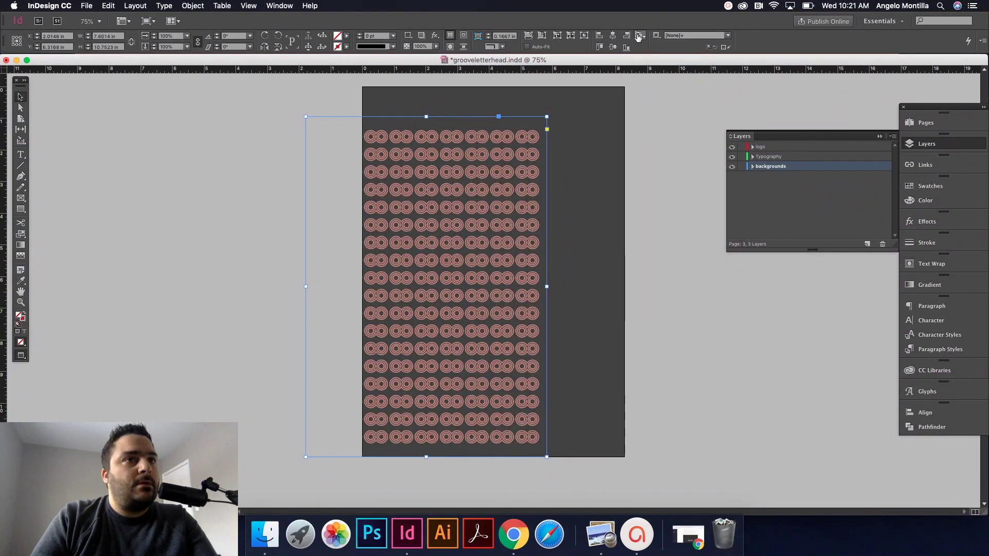
pyautogui.click(279, 6)
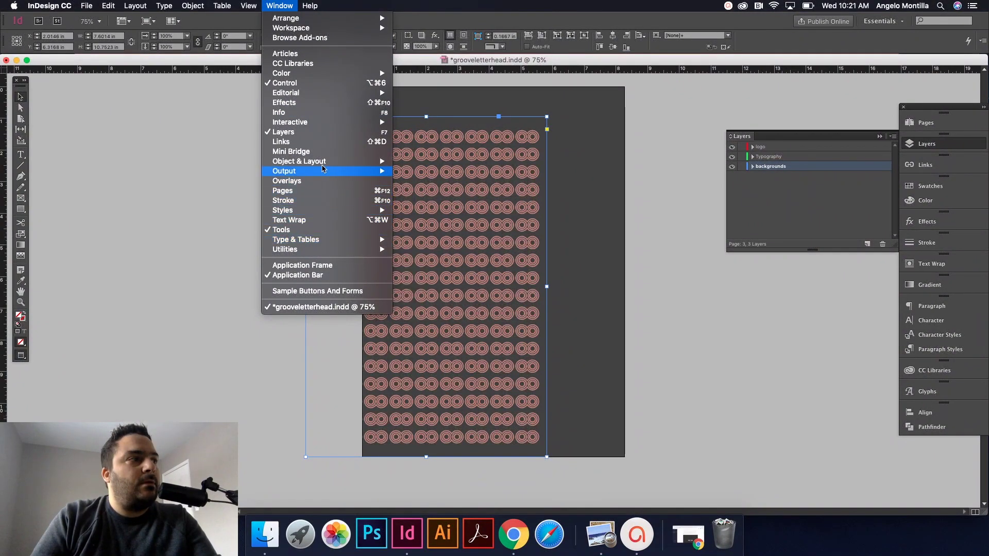
pyautogui.moveTo(371, 161)
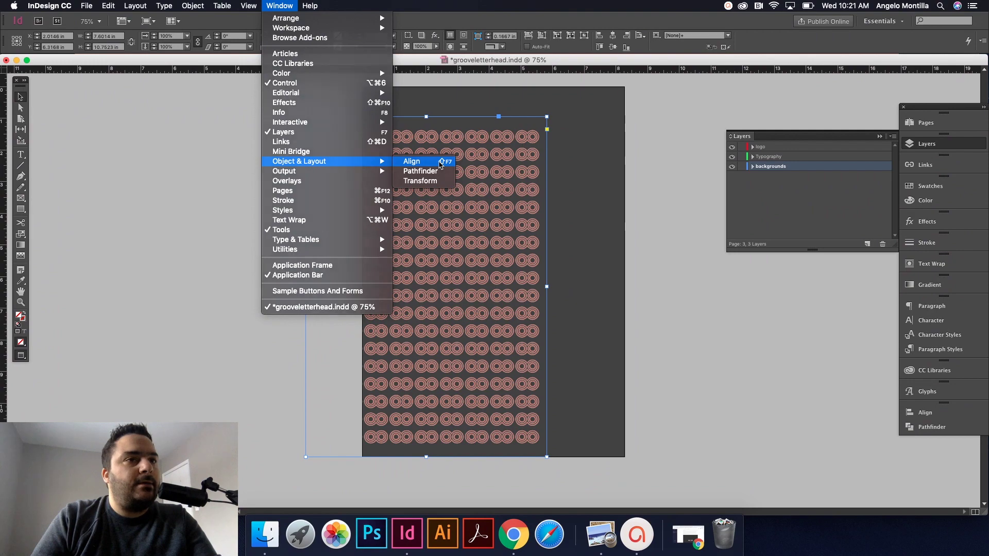
pyautogui.click(439, 163)
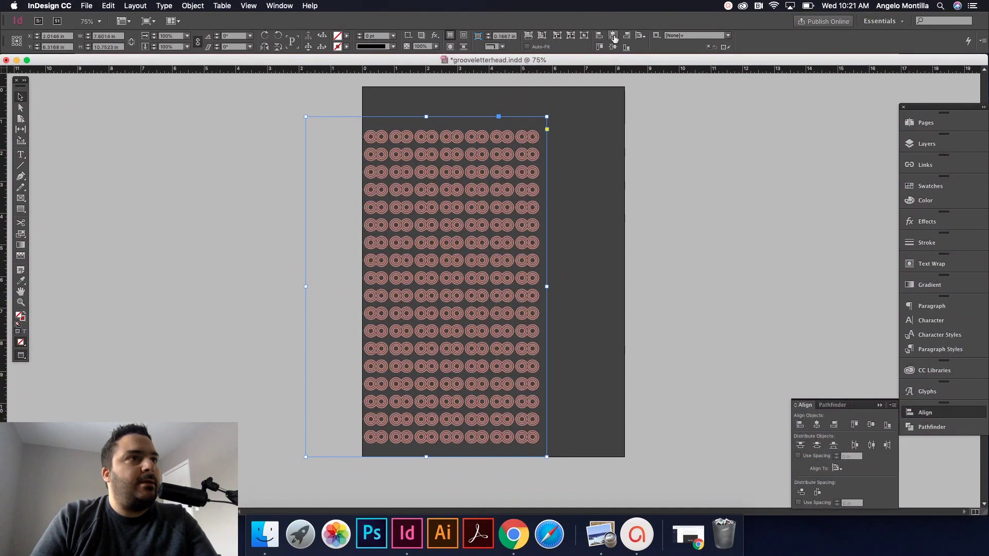
pyautogui.click(640, 35)
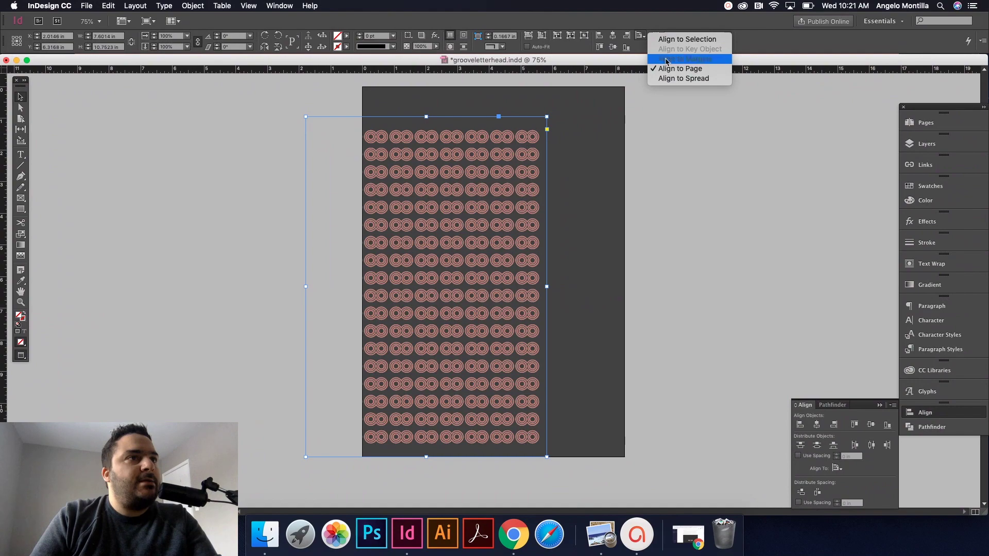
pyautogui.click(615, 36)
pyautogui.click(612, 35)
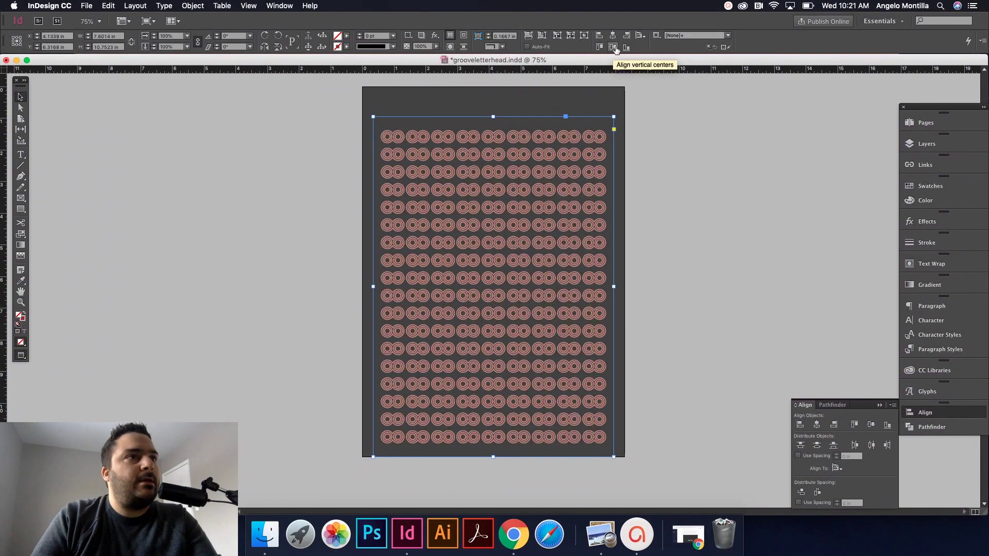
pyautogui.click(613, 47)
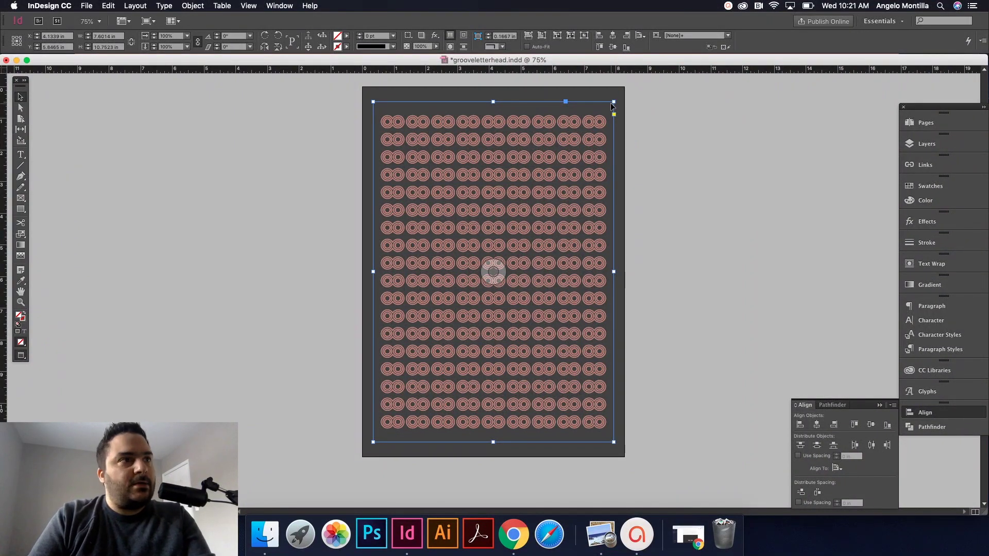
# Step: Enlarge the pattern frame past every page edge, re-centring it on the page
pyautogui.moveTo(612, 105); pyautogui.dragTo(633, 95)
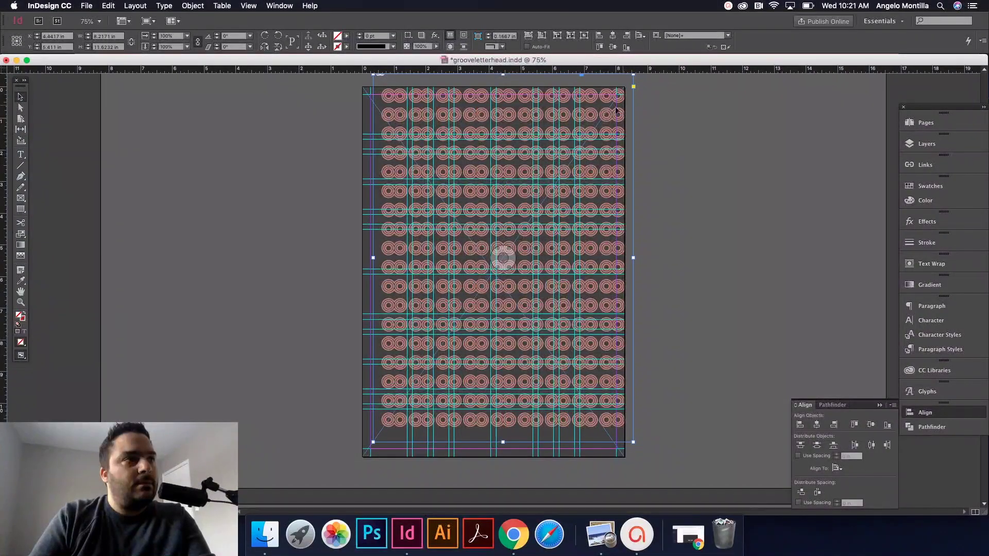
pyautogui.click(613, 35)
pyautogui.click(612, 47)
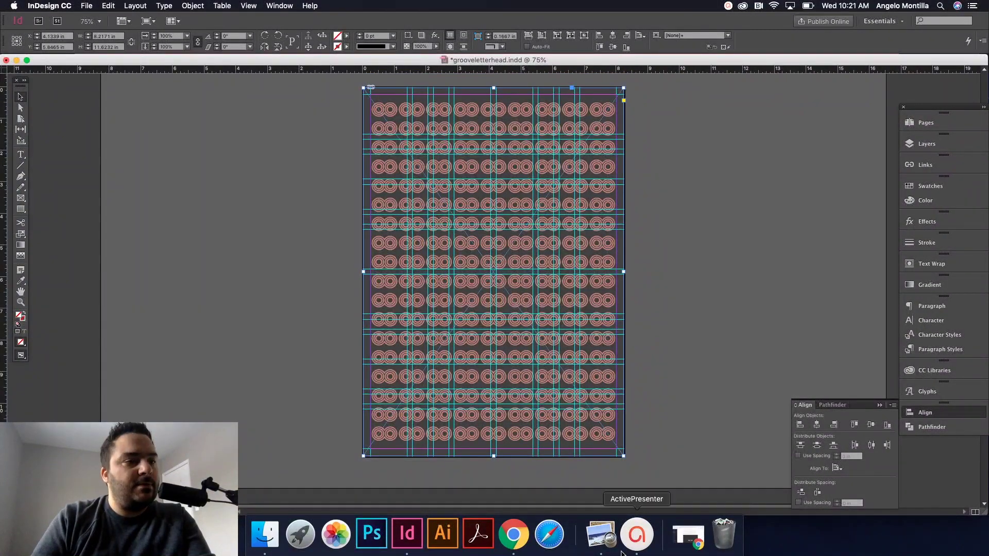
pyautogui.moveTo(623, 457); pyautogui.dragTo(639, 478)
pyautogui.click(612, 35)
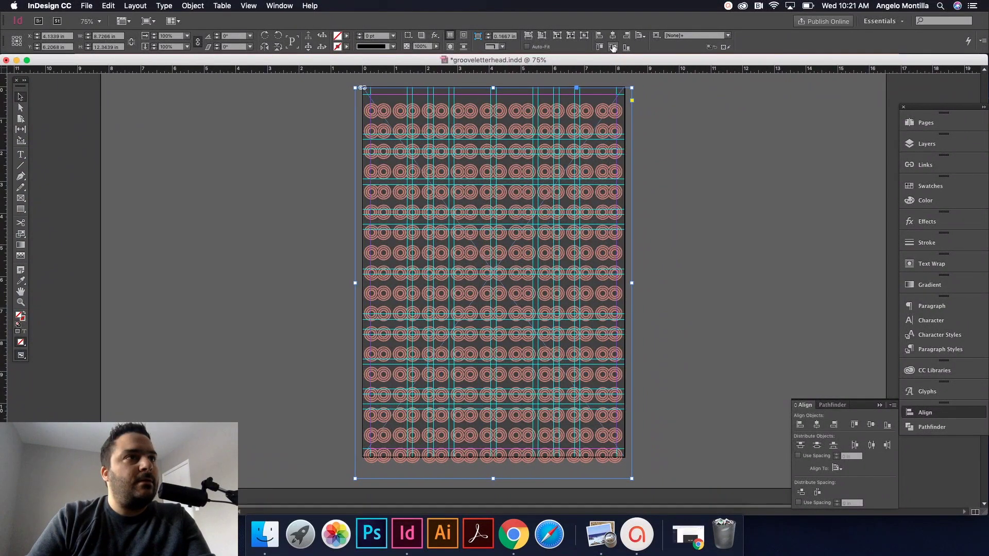
pyautogui.click(612, 47)
pyautogui.click(683, 177)
pyautogui.press('w')
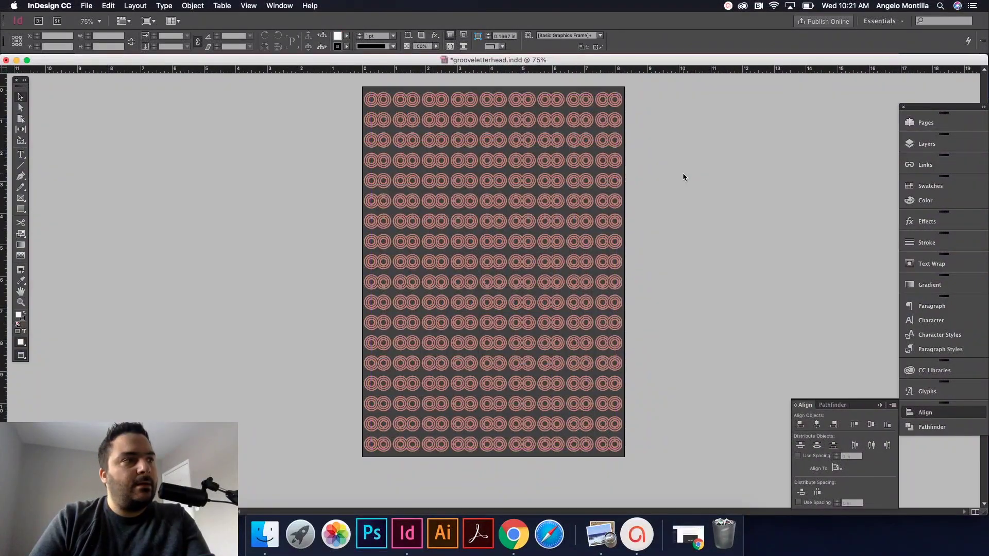
pyautogui.click(552, 152)
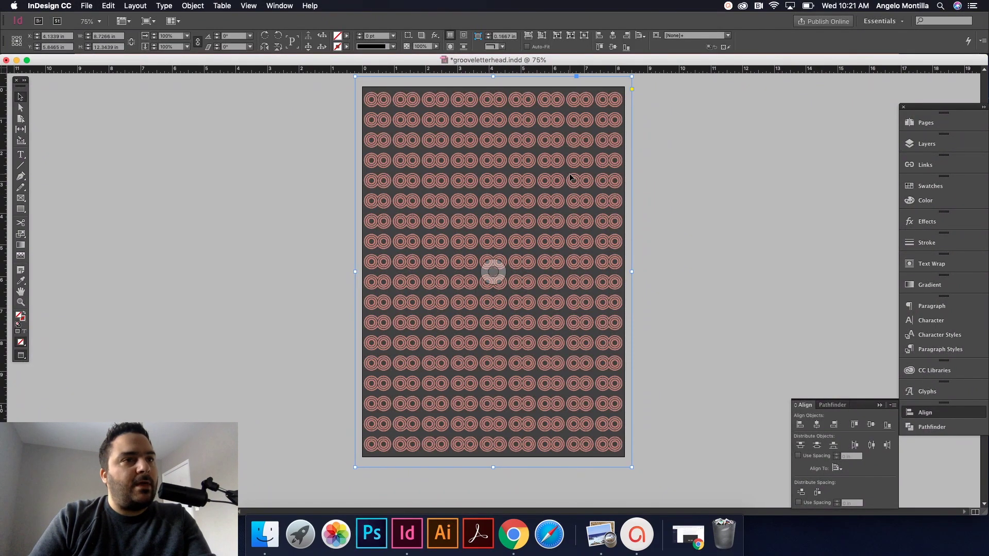
pyautogui.click(938, 222)
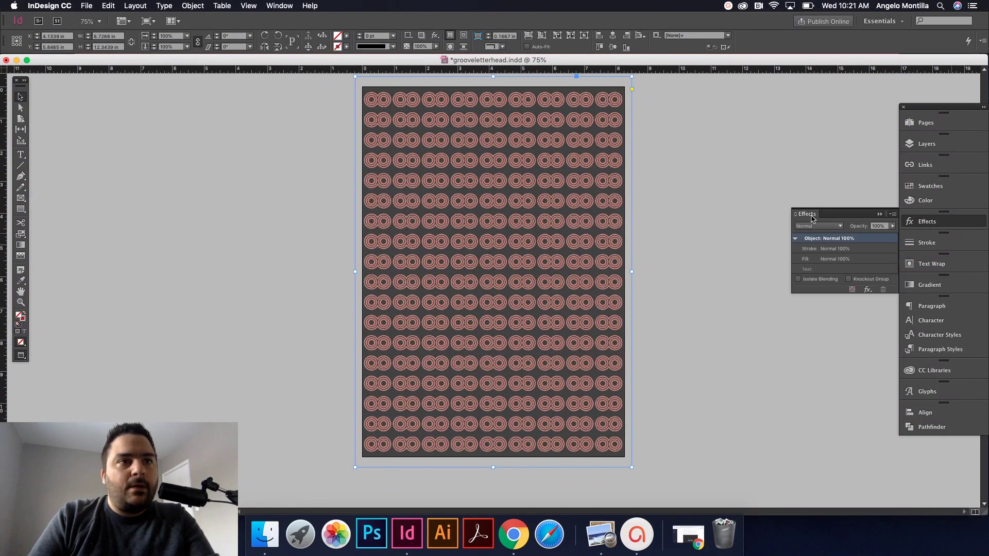
# Step: Try another blend mode on the pattern, then undo back to the pink pattern
pyautogui.click(837, 226)
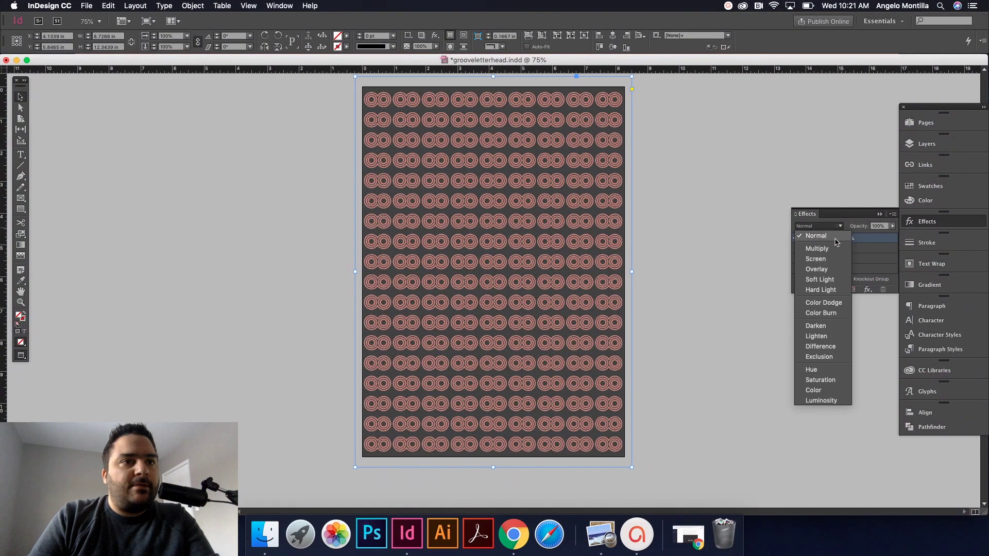
pyautogui.click(734, 208)
pyautogui.scroll(4, 735, 209)
pyautogui.scroll(-10, 734, 209)
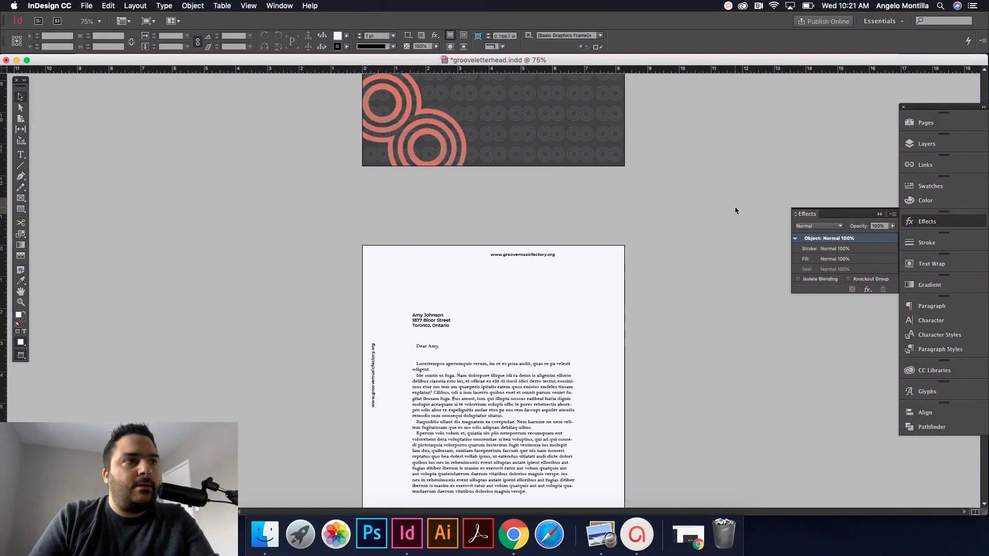
pyautogui.press('super+z')
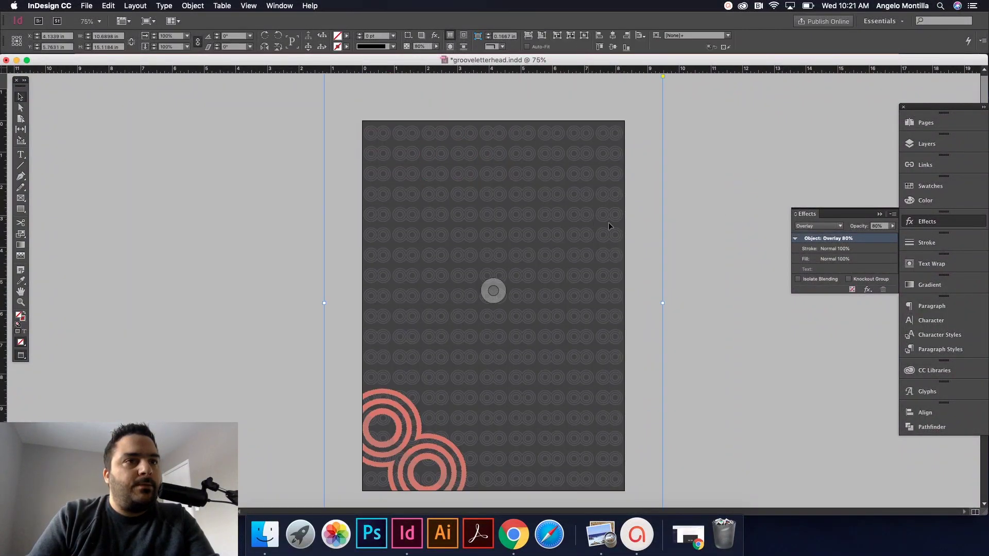
pyautogui.press('super+z')
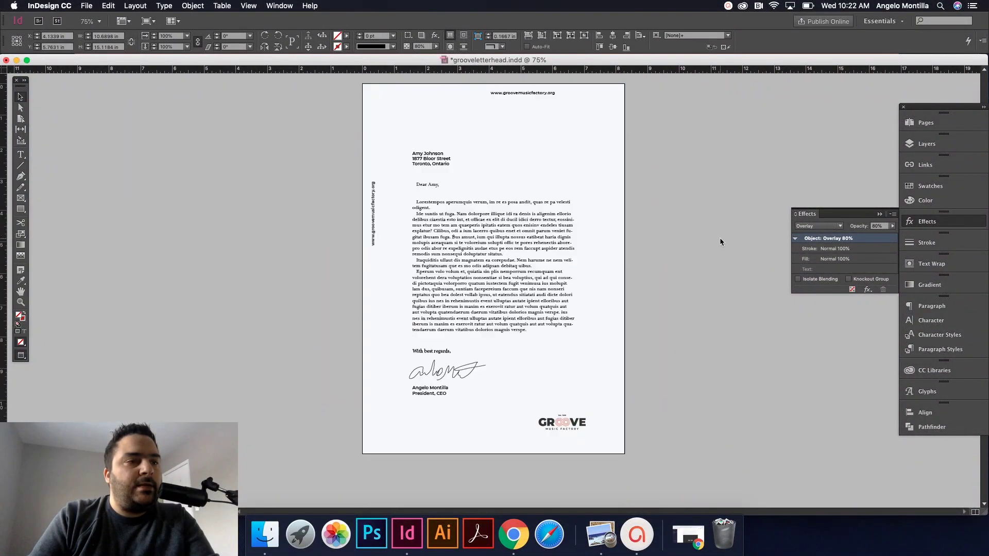
pyautogui.scroll(-5, 719, 236)
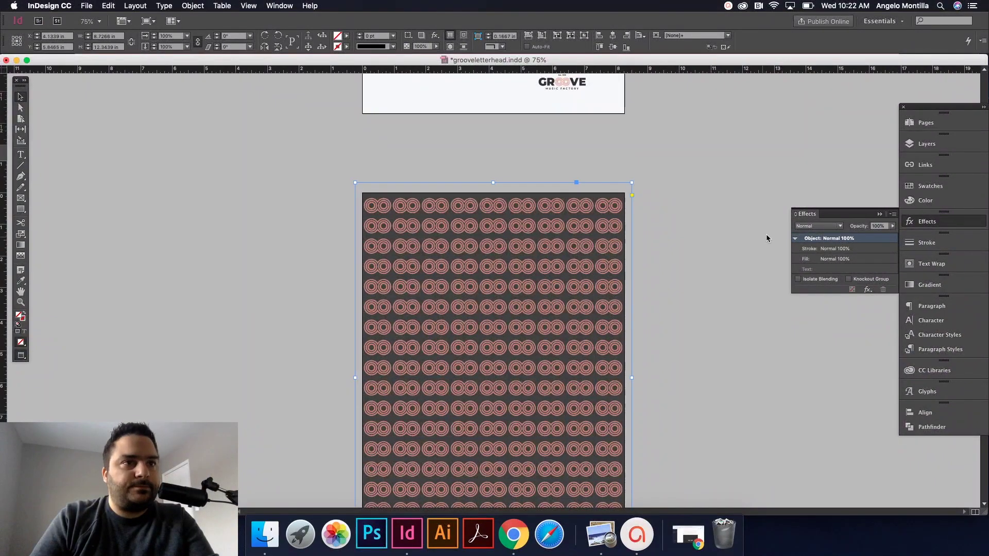
# Step: Set the pattern's blend mode to Overlay with 89% opacity
pyautogui.click(819, 226)
pyautogui.click(827, 269)
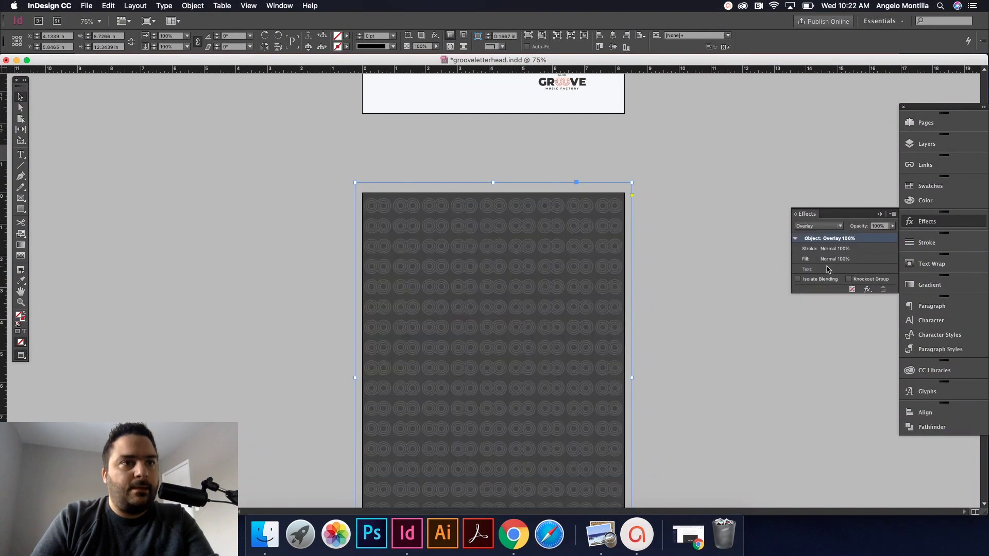
pyautogui.click(885, 227)
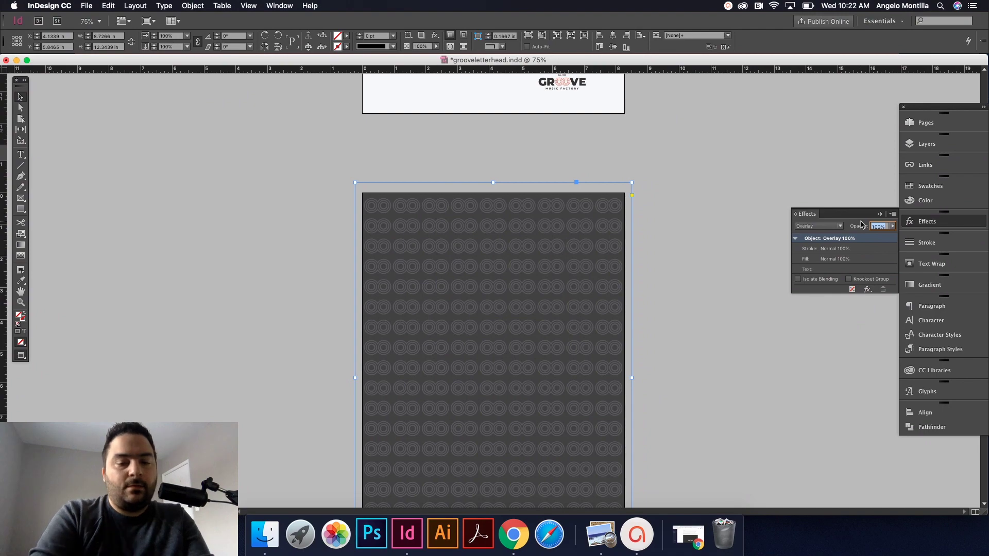
pyautogui.write('89')
pyautogui.press('Return')
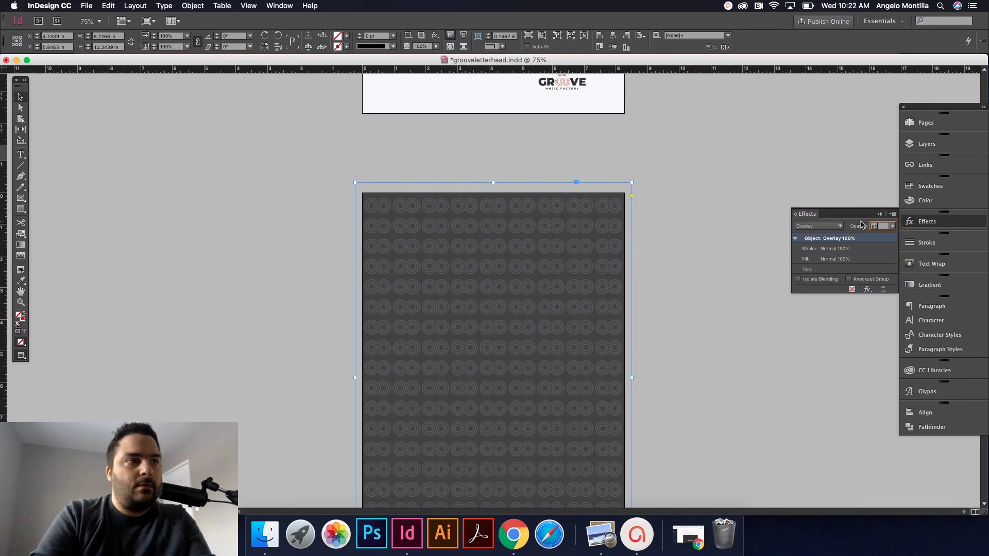
pyautogui.click(665, 289)
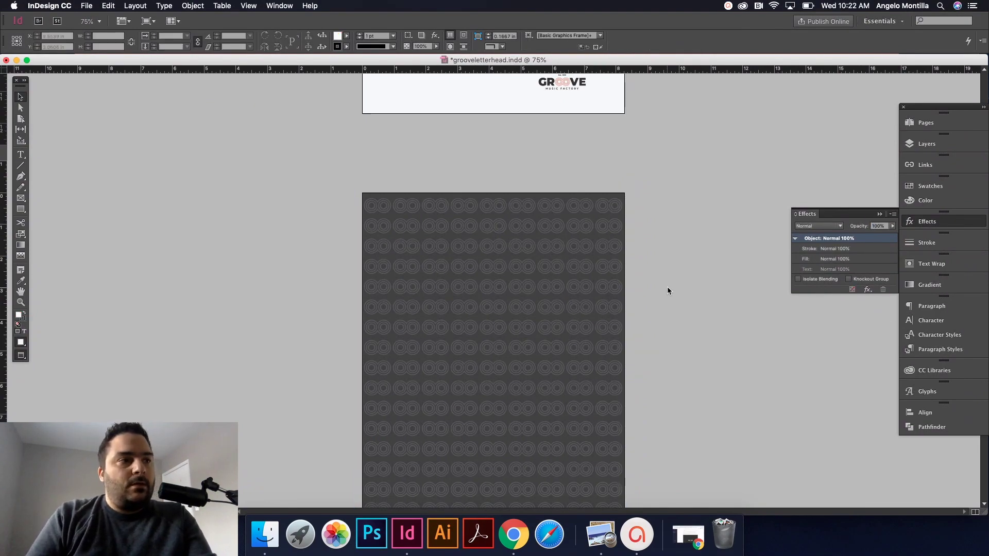
pyautogui.scroll(10, 666, 289)
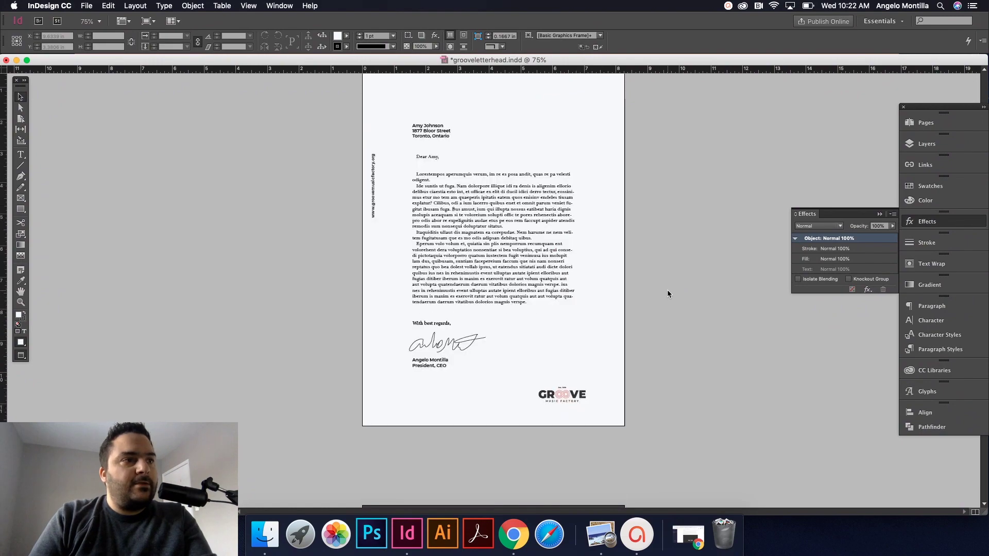
pyautogui.scroll(10, 666, 290)
# Step: Select the rotated red double-circle graphic on the earlier page
pyautogui.scroll(-5, 667, 290)
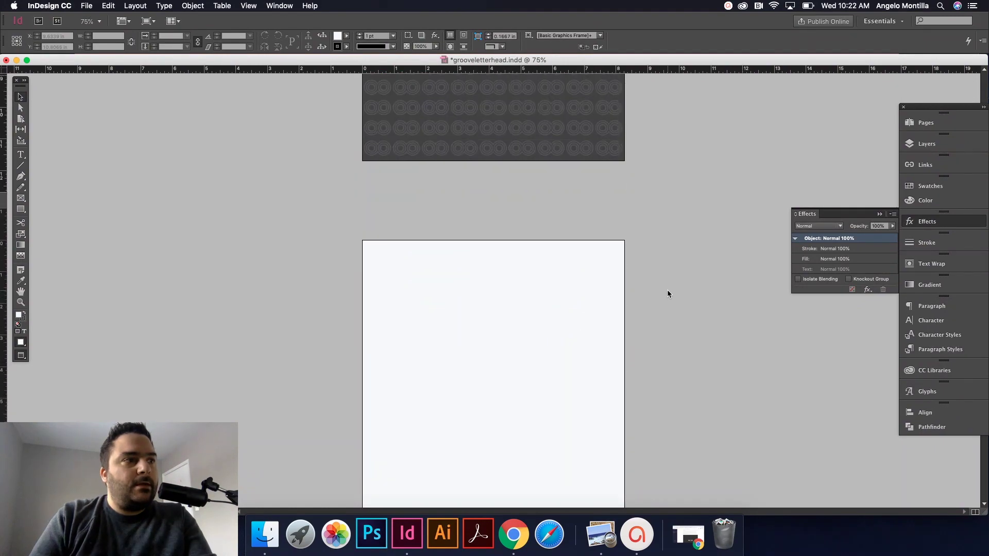
pyautogui.scroll(6, 667, 290)
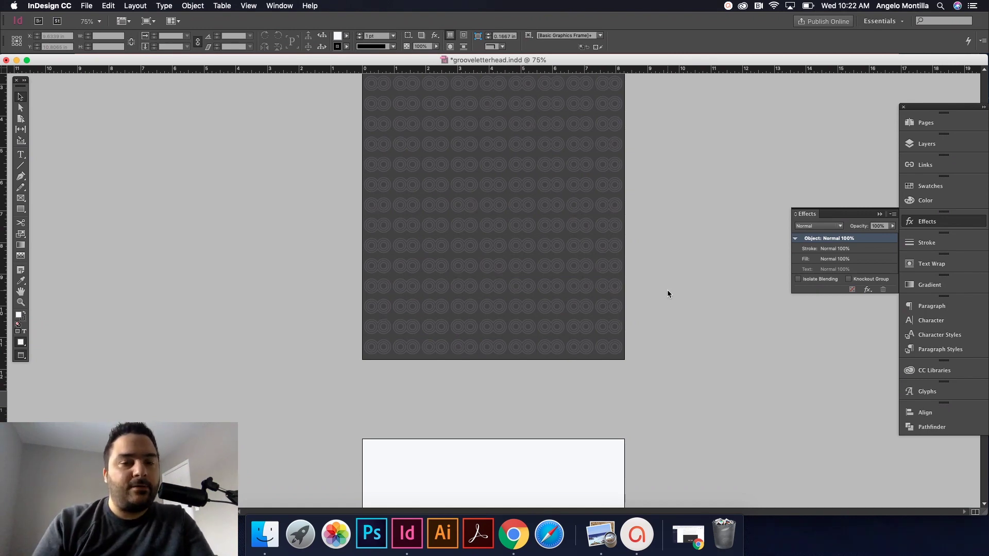
pyautogui.scroll(1, 667, 290)
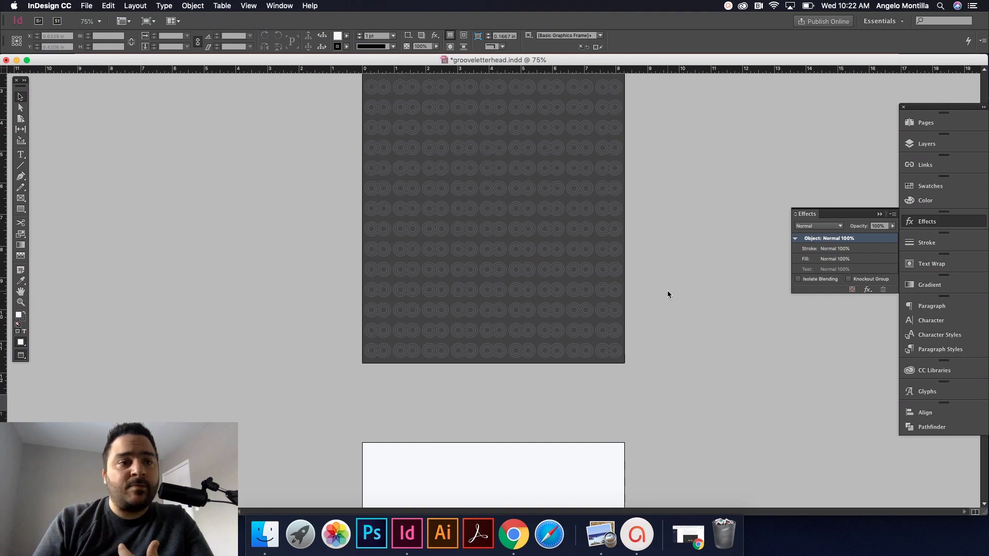
pyautogui.scroll(-10, 667, 289)
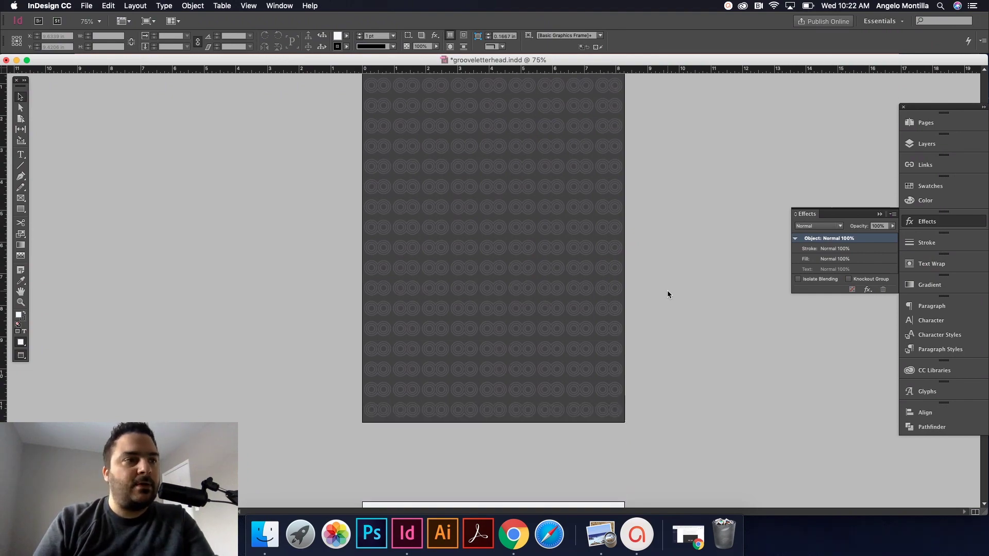
pyautogui.scroll(10, 666, 289)
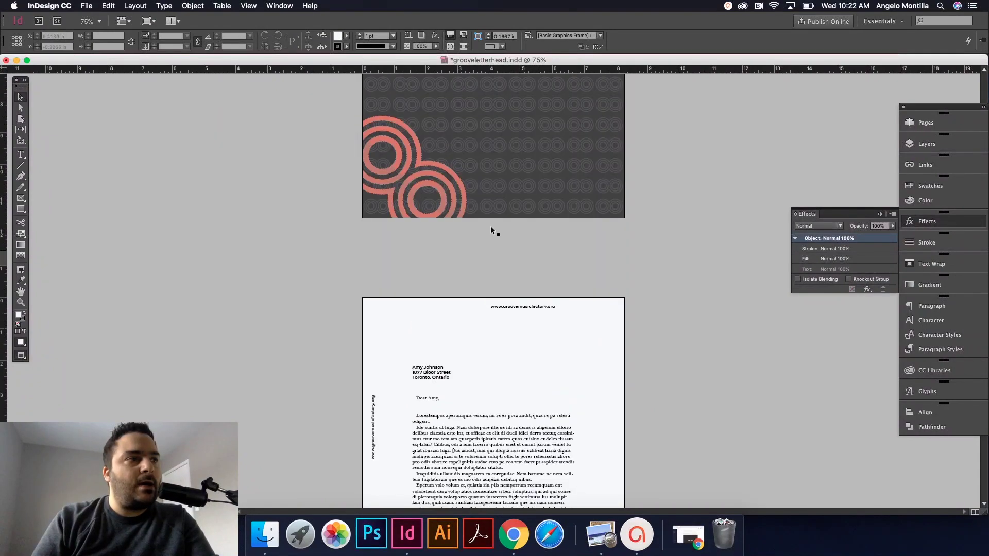
pyautogui.click(431, 194)
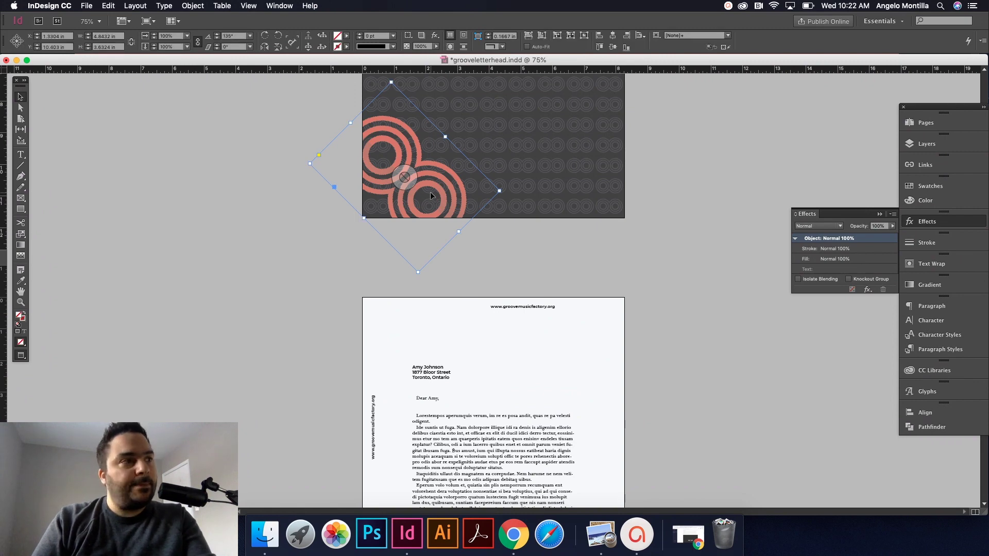
# Step: Paste the red circles into the dark pattern page's lower-left corner
pyautogui.scroll(-5, 465, 200)
pyautogui.scroll(-5, 465, 201)
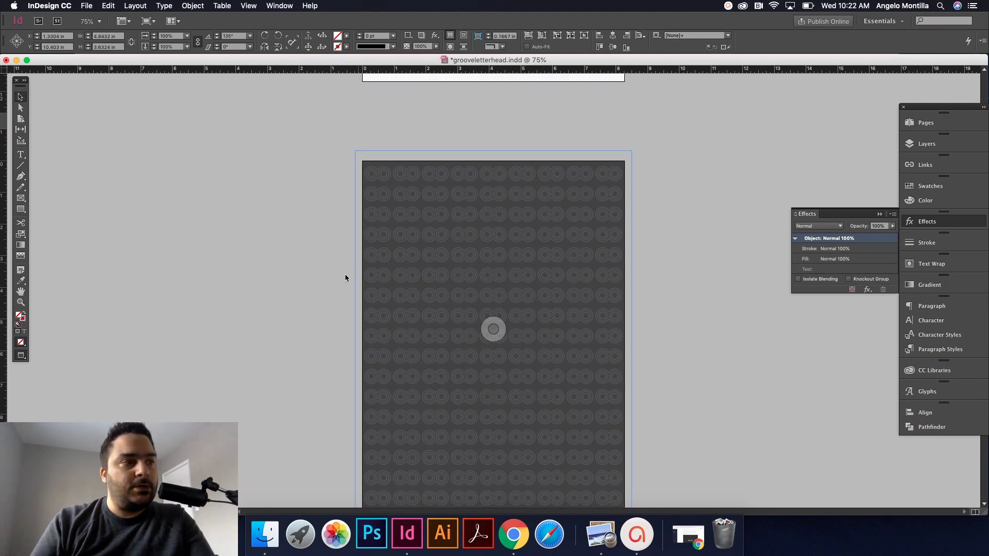
pyautogui.scroll(-3, 344, 274)
pyautogui.click(390, 325)
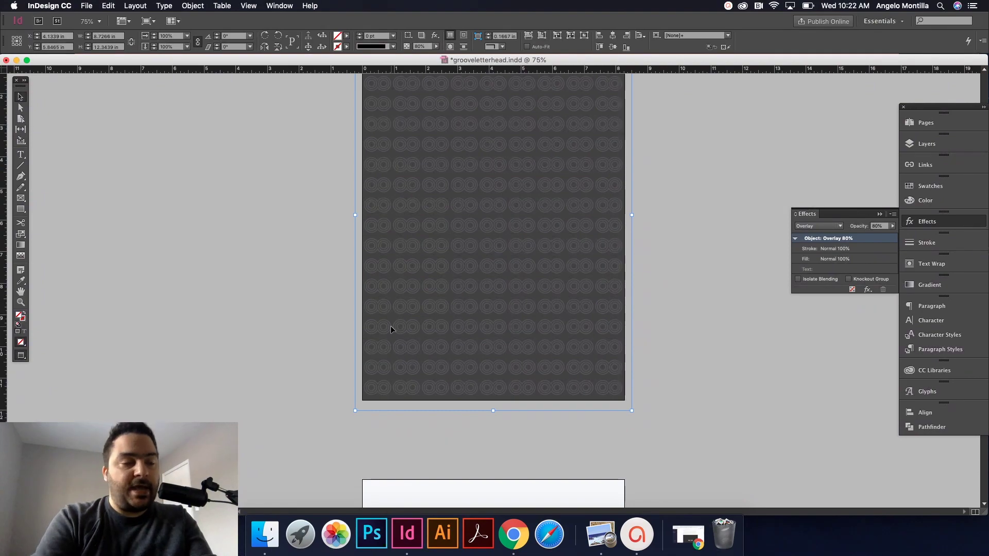
pyautogui.press('super+v')
pyautogui.click(742, 370)
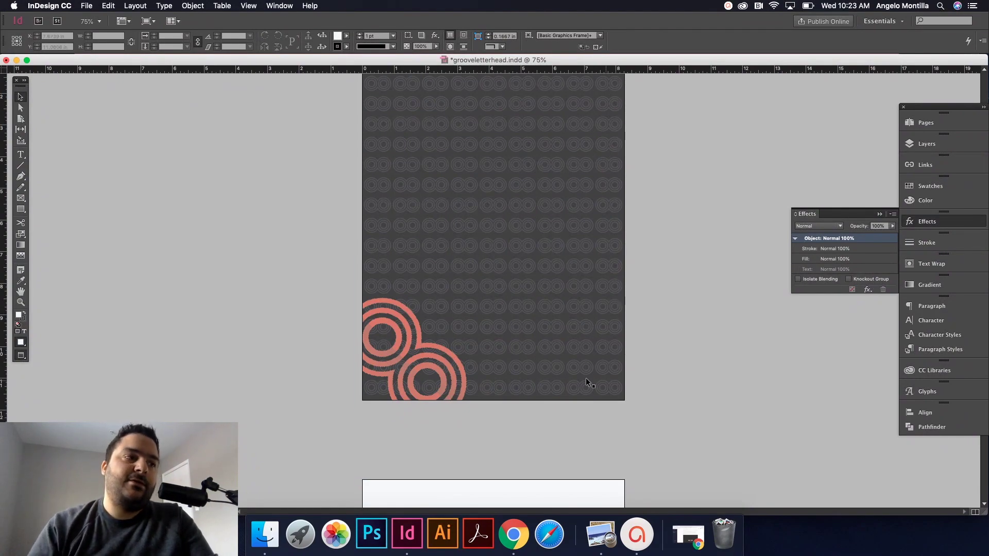
pyautogui.click(450, 354)
pyautogui.click(735, 367)
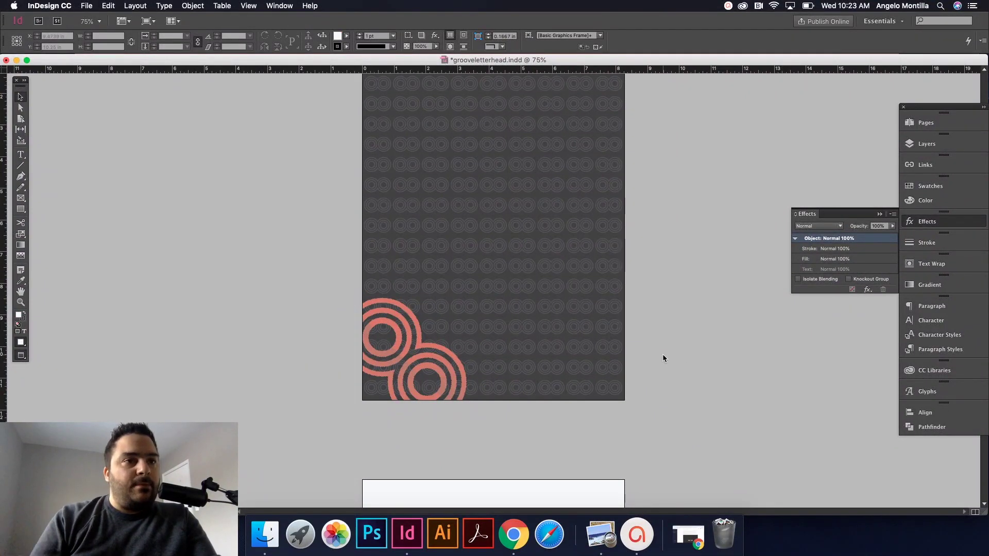
# Step: Return to Normal screen mode with guides visible and scroll to the blank grid page
pyautogui.scroll(2, 655, 335)
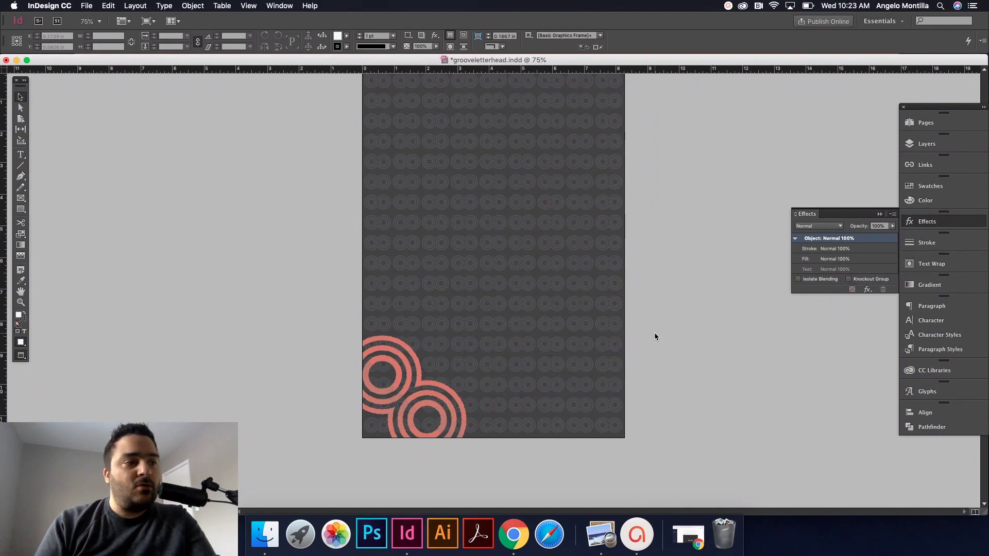
pyautogui.scroll(1, 633, 317)
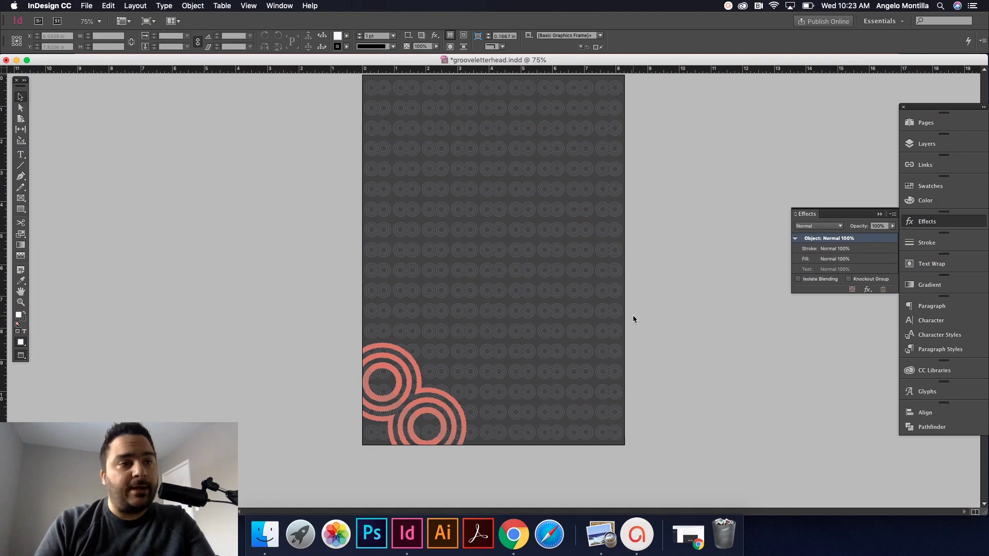
pyautogui.scroll(-10, 633, 316)
pyautogui.press('w')
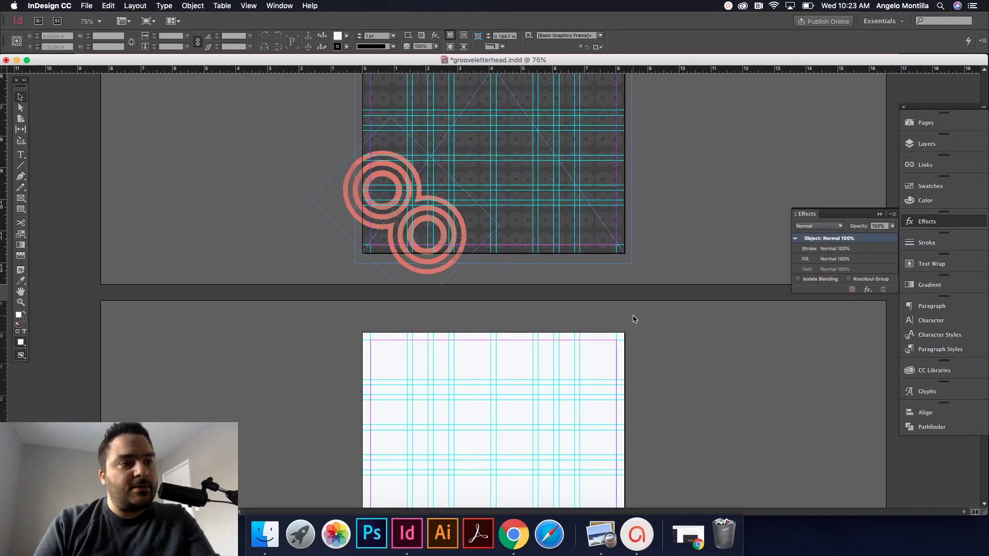
pyautogui.scroll(-9, 632, 319)
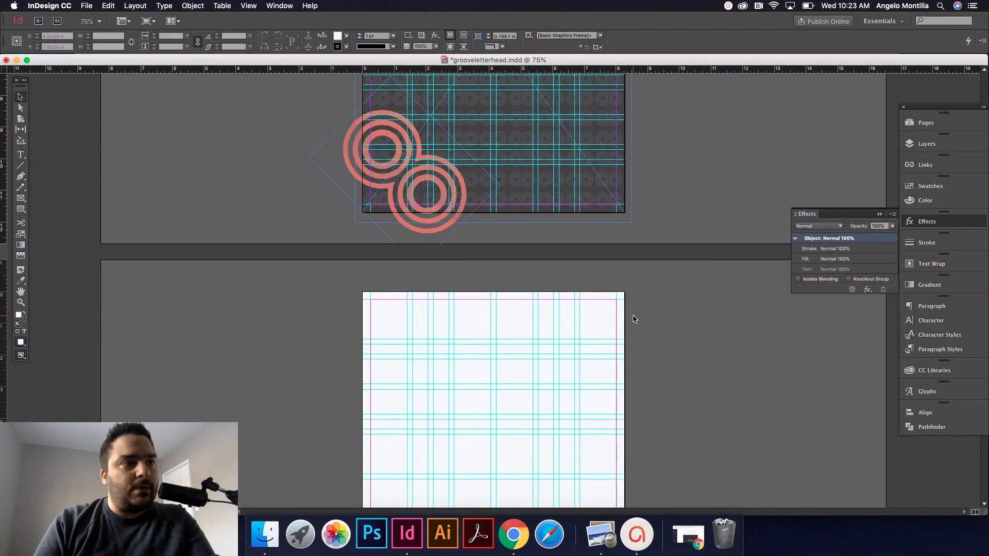
pyautogui.scroll(-3, 632, 318)
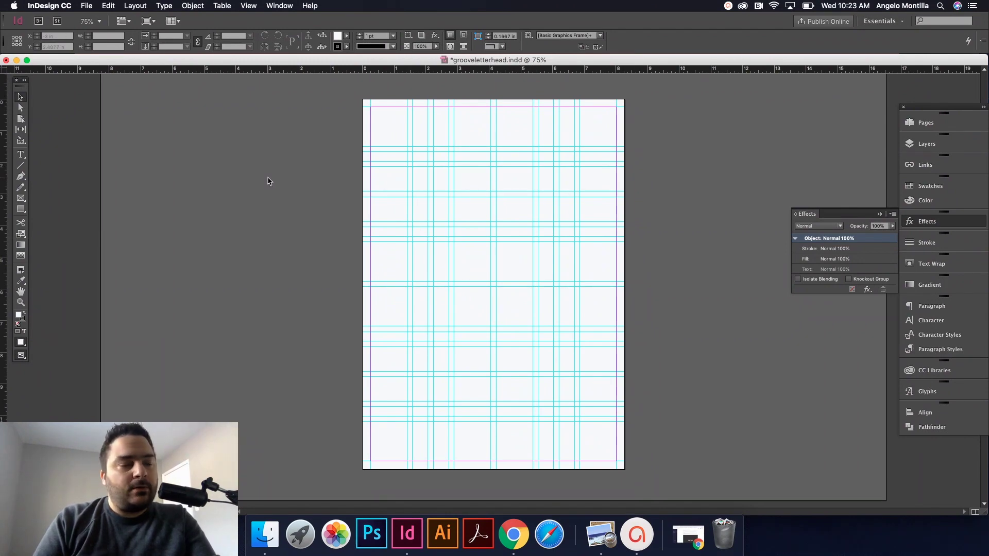
# Step: Draw a text frame mid-page and move it onto the Typography layer with Paste in Place
pyautogui.press('t')
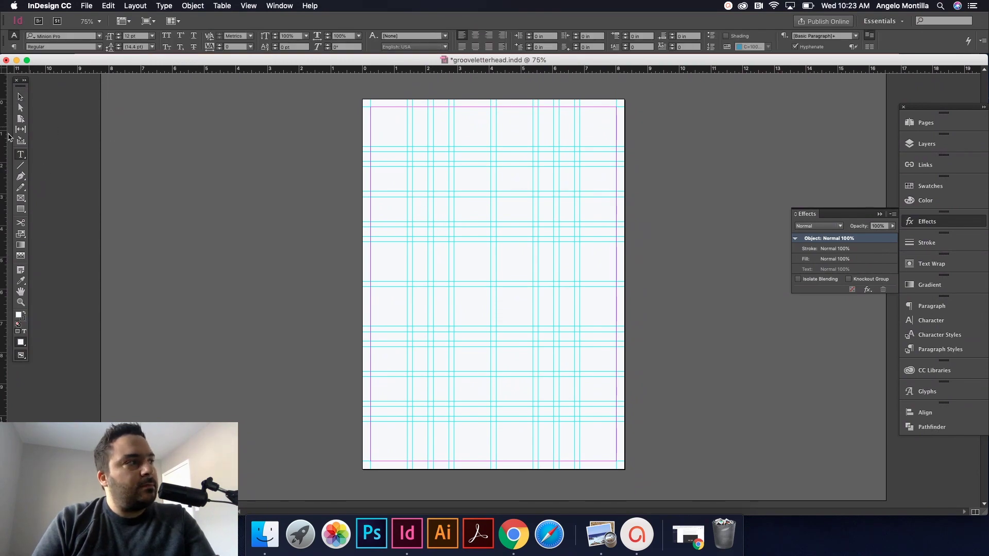
pyautogui.moveTo(412, 197); pyautogui.dragTo(575, 376)
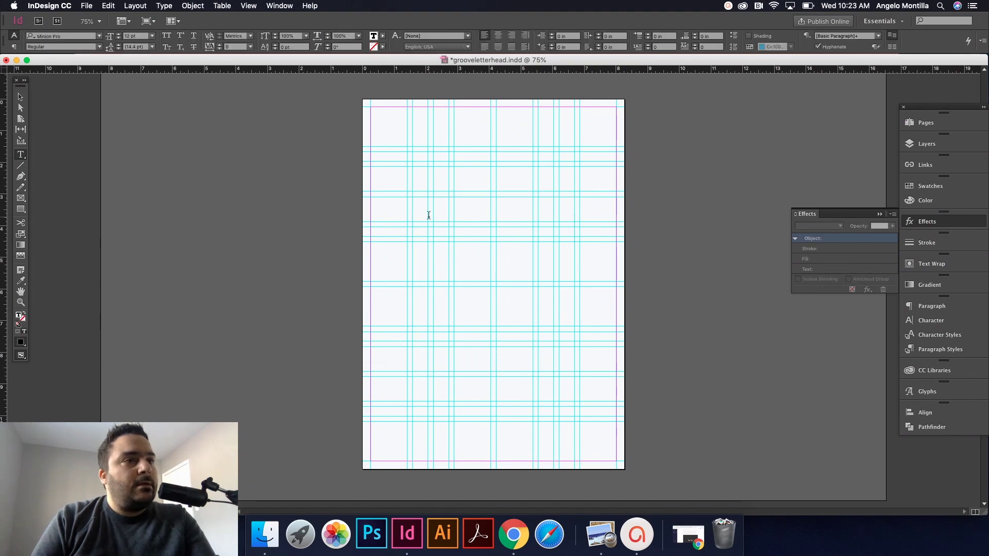
pyautogui.press('Escape')
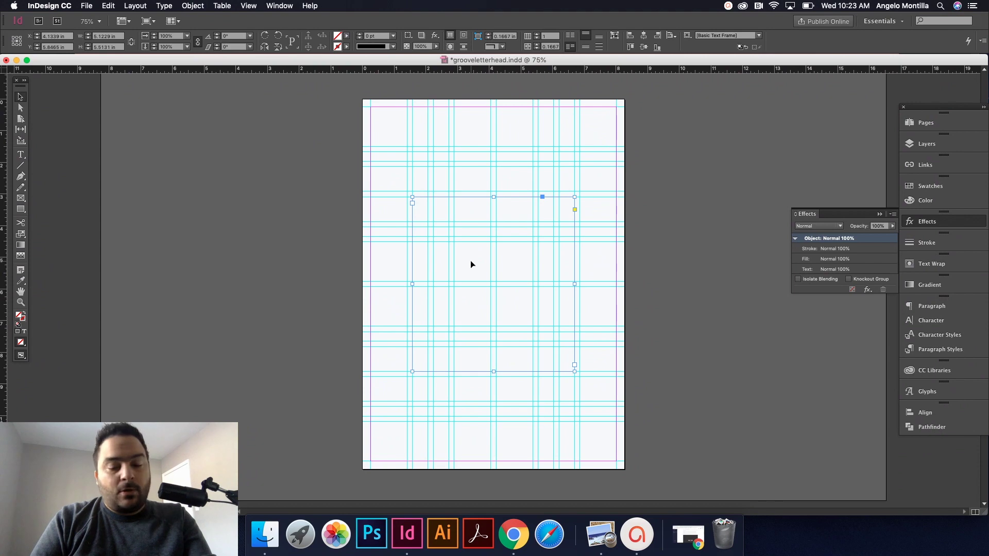
pyautogui.click(669, 257)
pyautogui.click(926, 144)
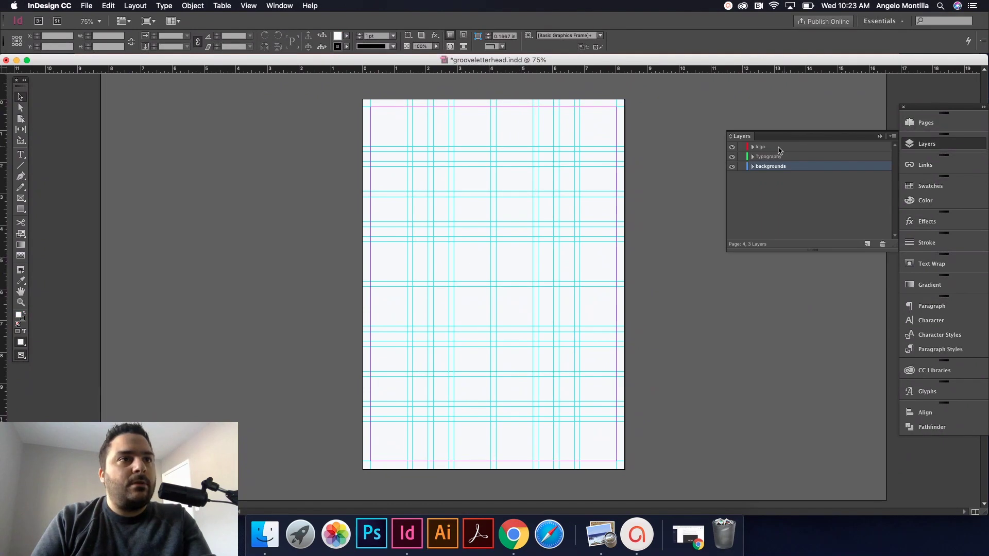
pyautogui.click(765, 156)
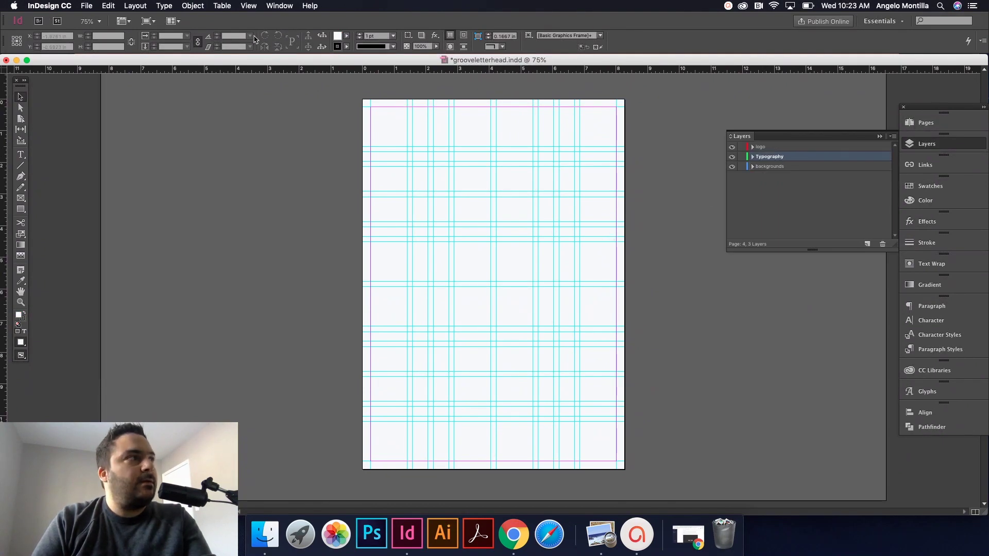
pyautogui.click(108, 5)
pyautogui.click(150, 94)
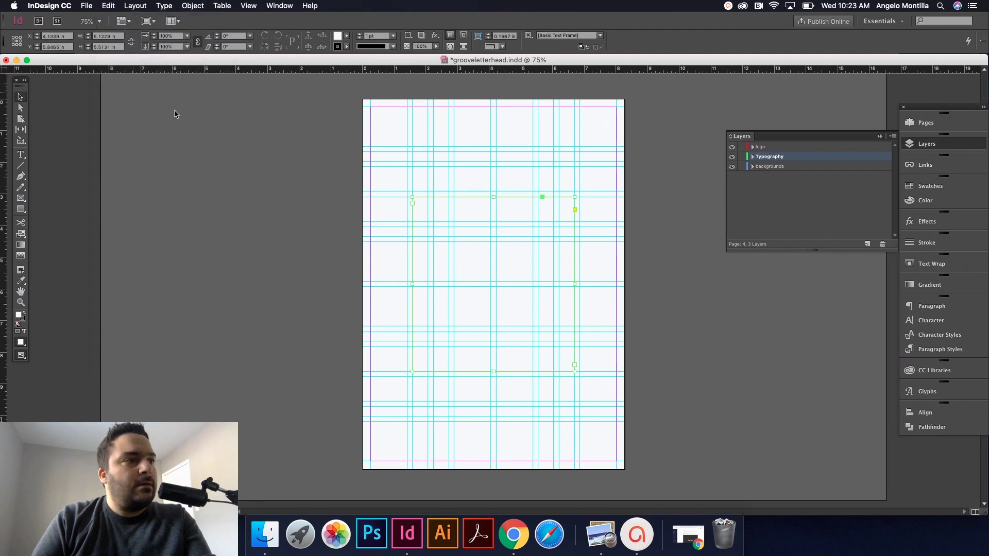
pyautogui.doubleClick(428, 208)
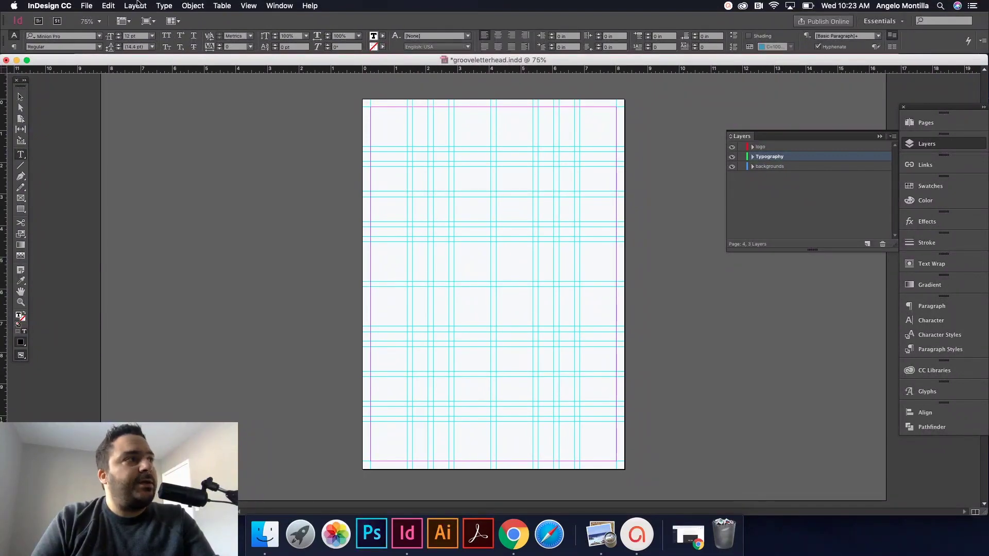
# Step: Fill the frame with placeholder text in Minion Pro 12 pt and zoom to 125%
pyautogui.click(163, 6)
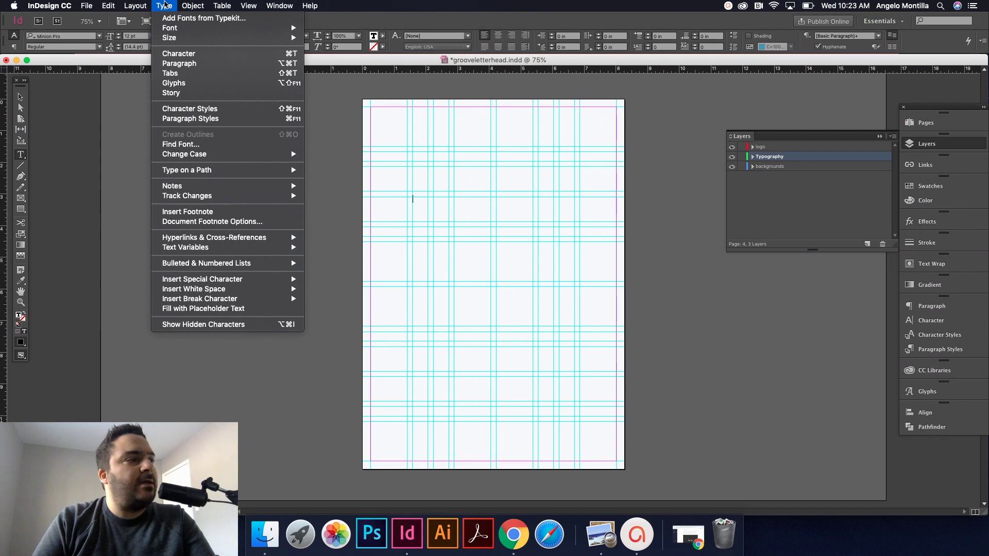
pyautogui.click(204, 308)
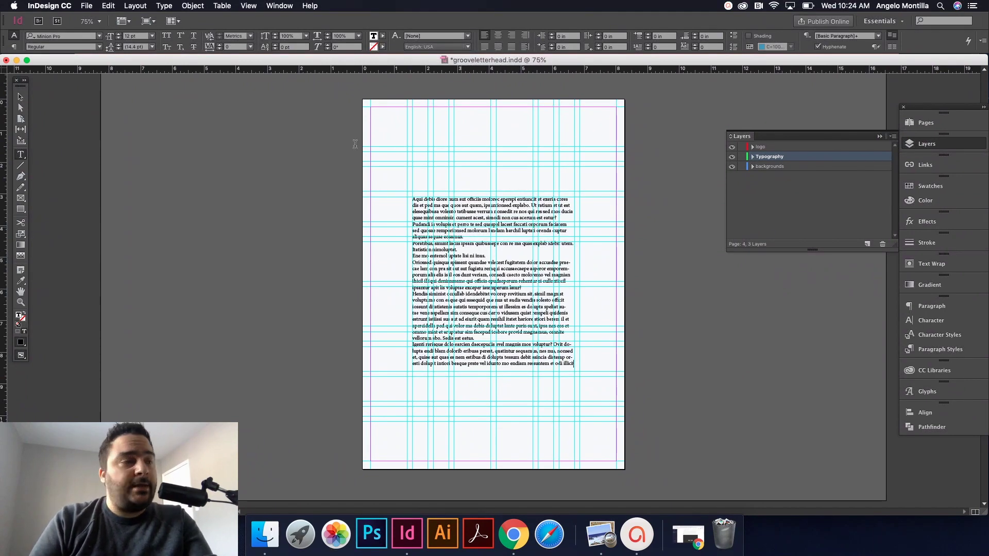
pyautogui.click(21, 96)
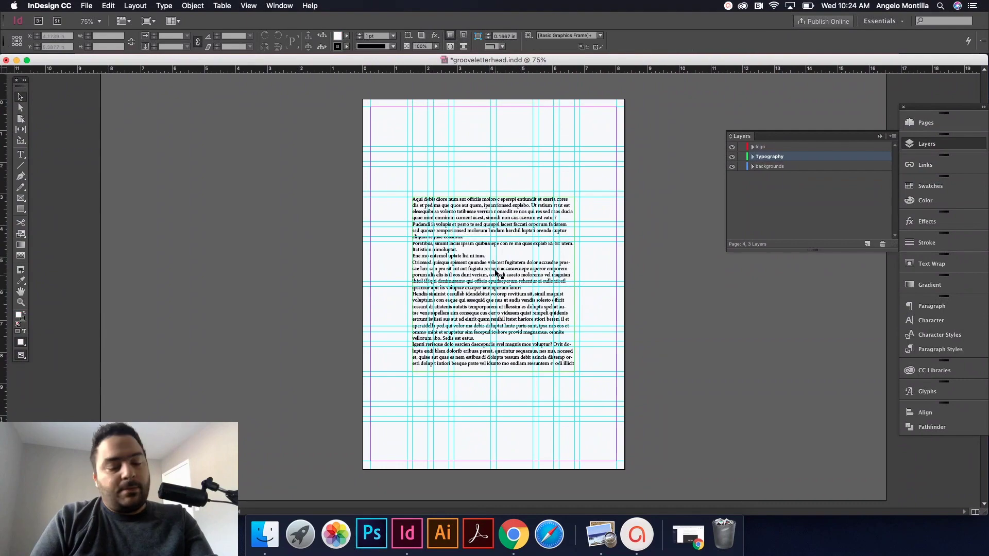
pyautogui.press('super+equal')
pyautogui.press('super+equal')
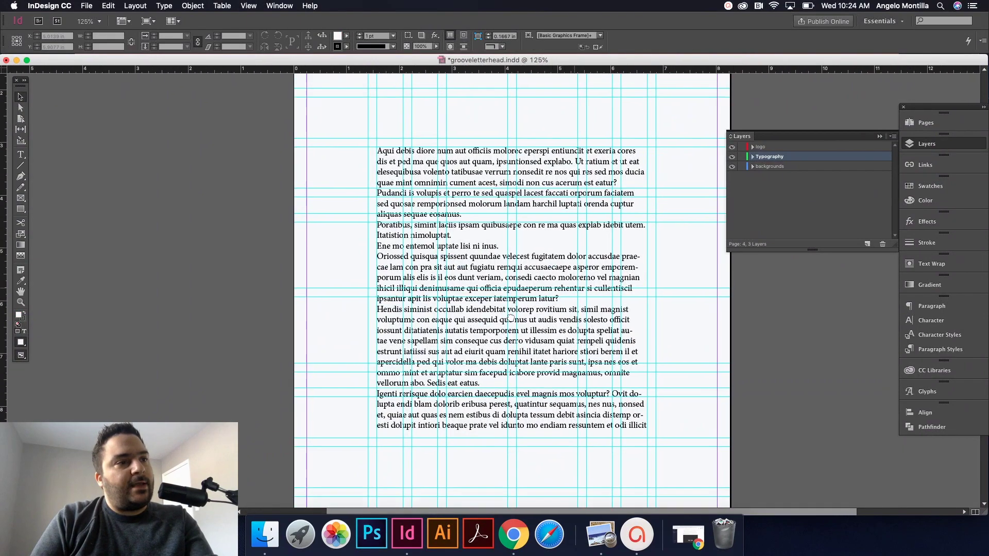
# Step: Select the entire placeholder story and bring up the Paragraph panel
pyautogui.press('t')
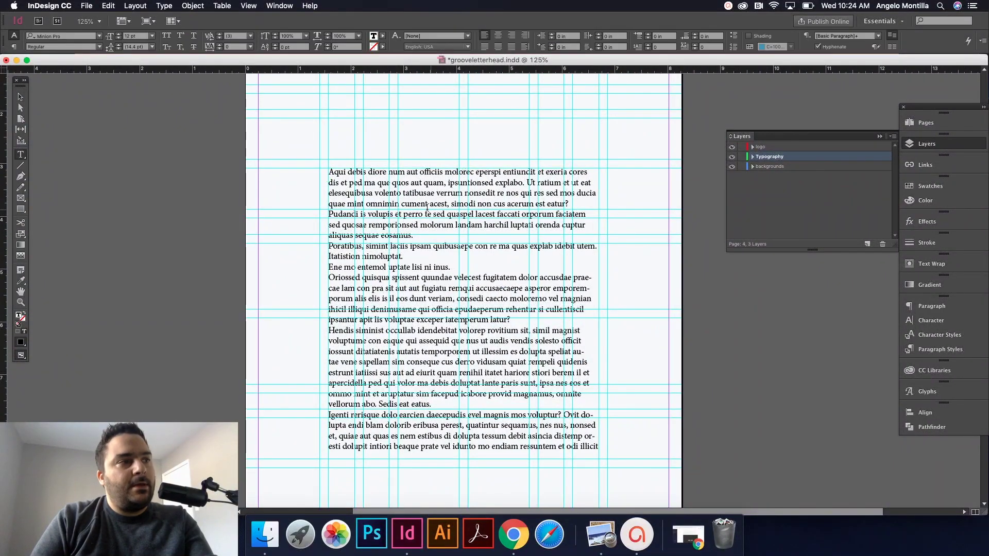
pyautogui.click(427, 207)
pyautogui.press('super+a')
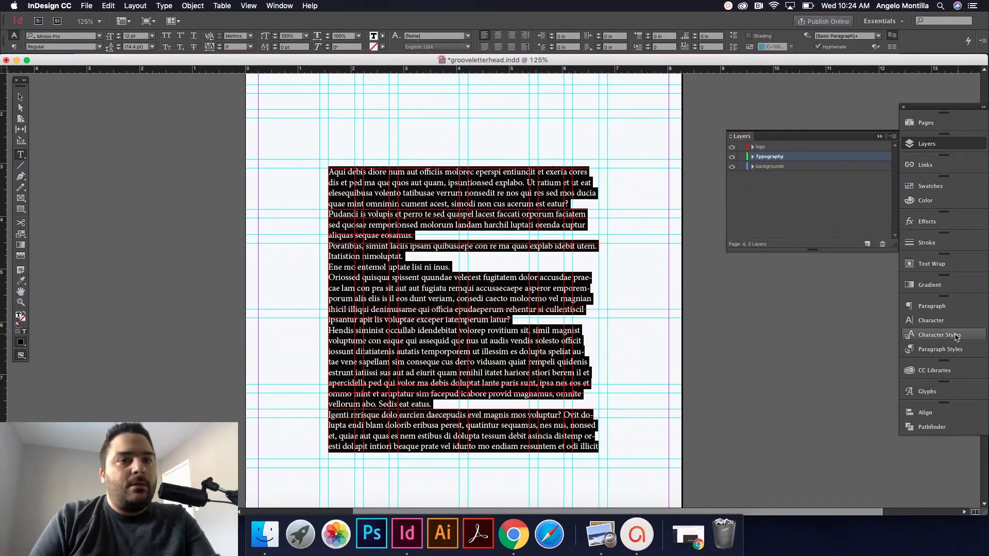
pyautogui.click(931, 306)
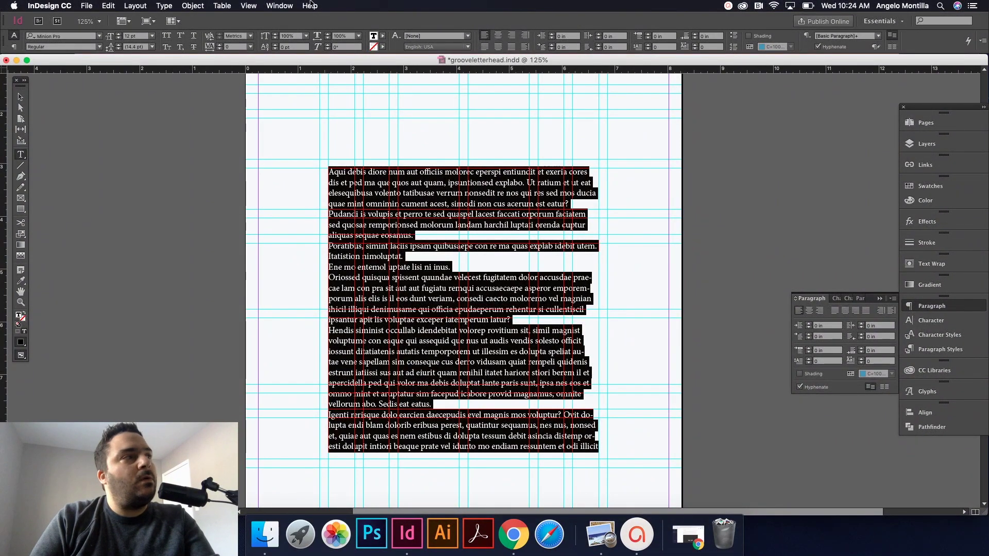
pyautogui.click(279, 5)
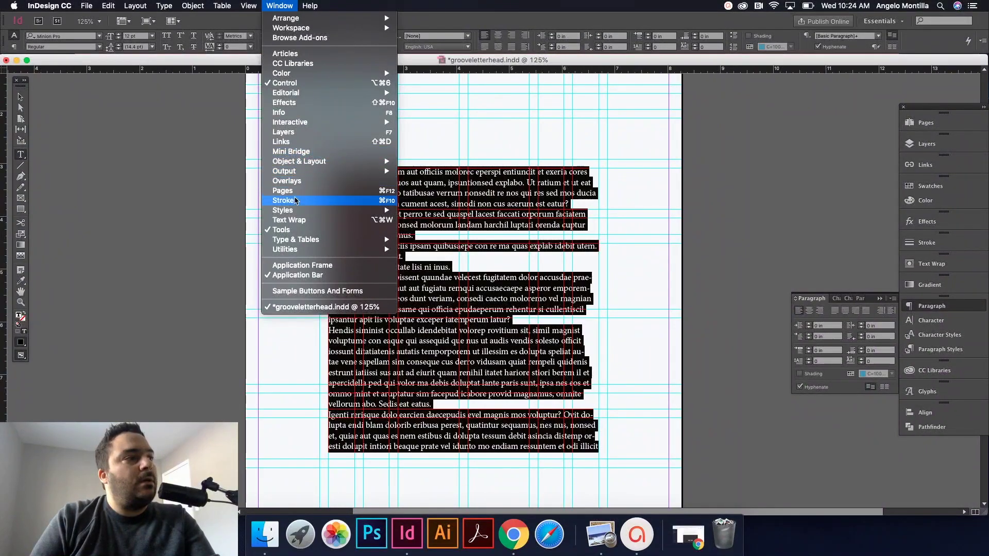
pyautogui.moveTo(296, 208)
pyautogui.moveTo(169, 4)
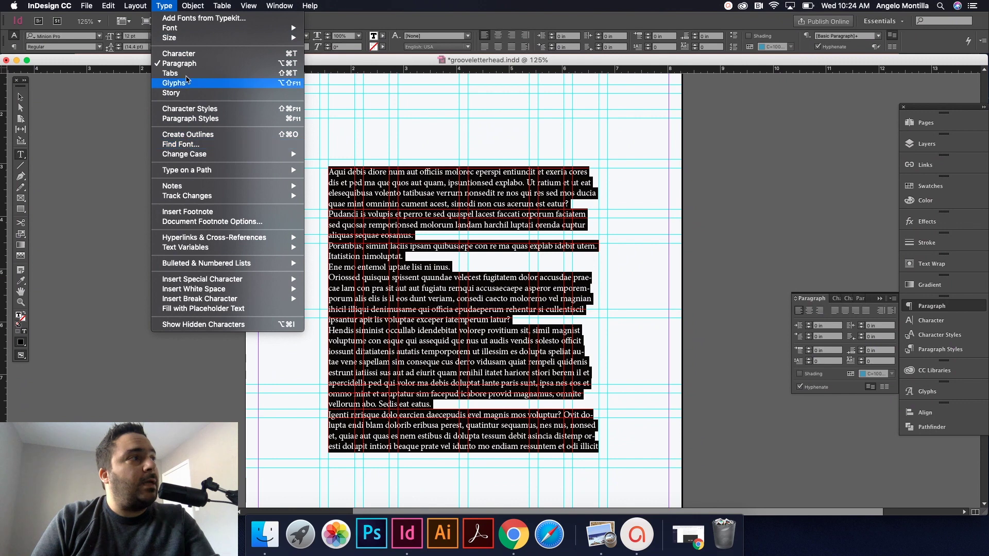
pyautogui.moveTo(281, 3)
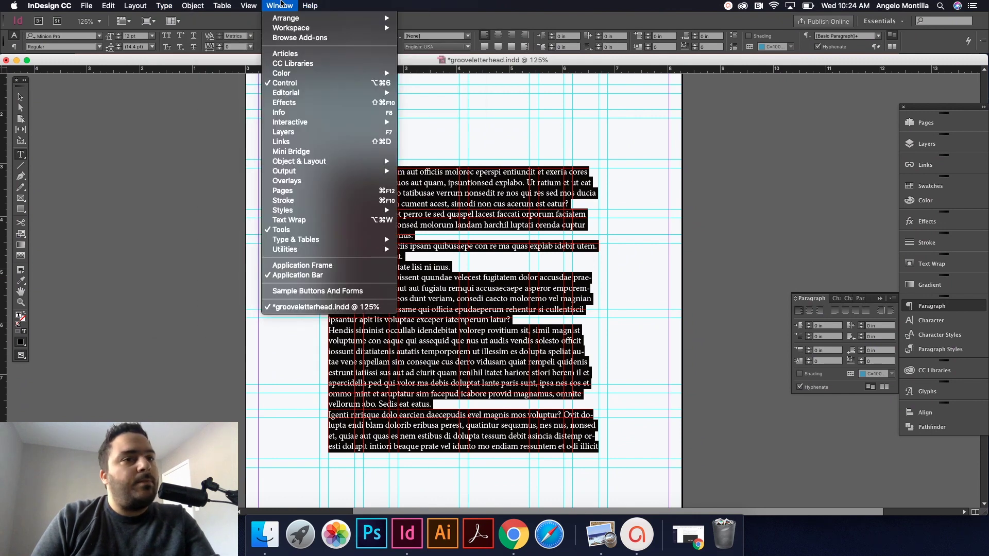
pyautogui.click(281, 4)
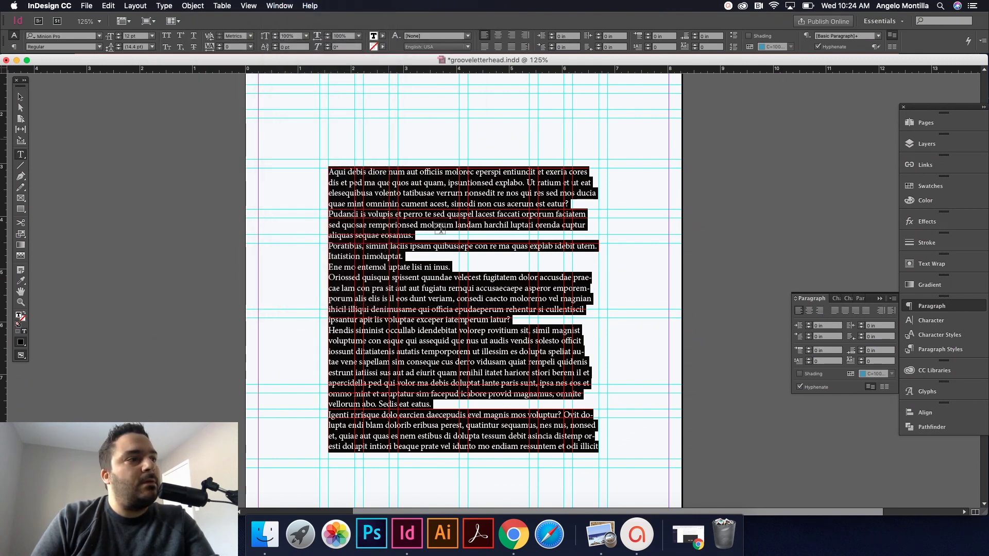
pyautogui.doubleClick(435, 225)
pyautogui.doubleClick(436, 225)
pyautogui.click(436, 225)
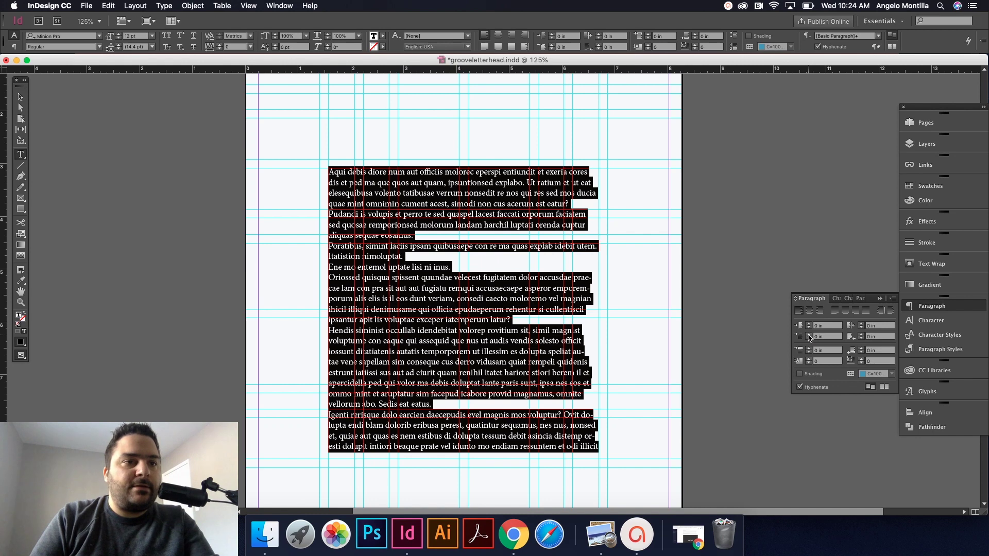
# Step: Give every paragraph a 0.125 in first-line left indent
pyautogui.click(809, 334)
pyautogui.click(809, 334)
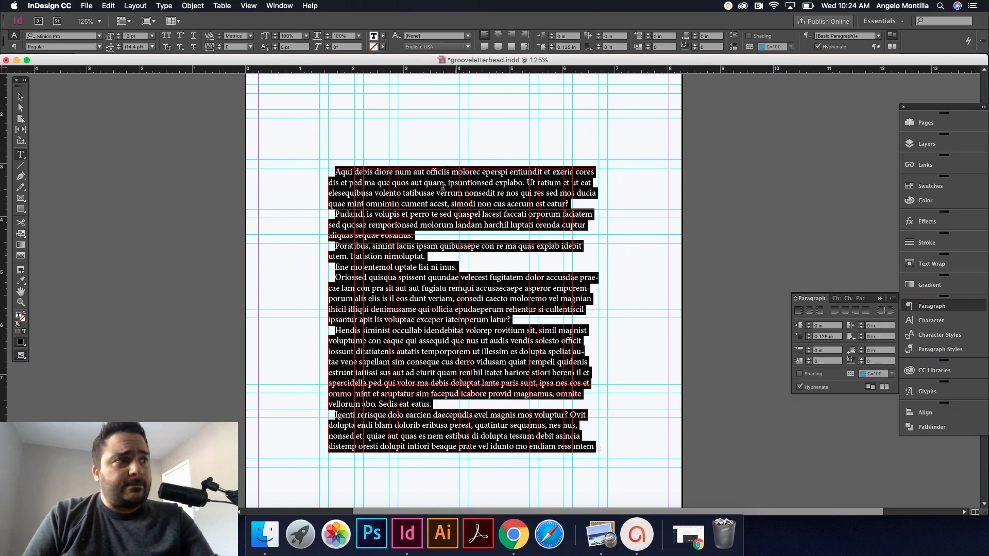
pyautogui.click(361, 203)
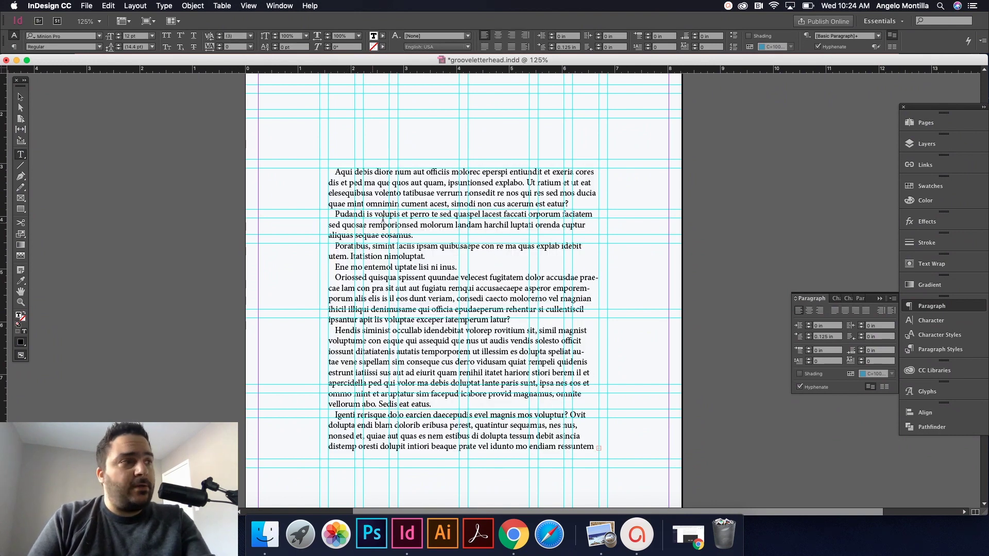
pyautogui.click(20, 96)
# Step: Select all the placeholder body text and check the finished letter's body font
pyautogui.press('w')
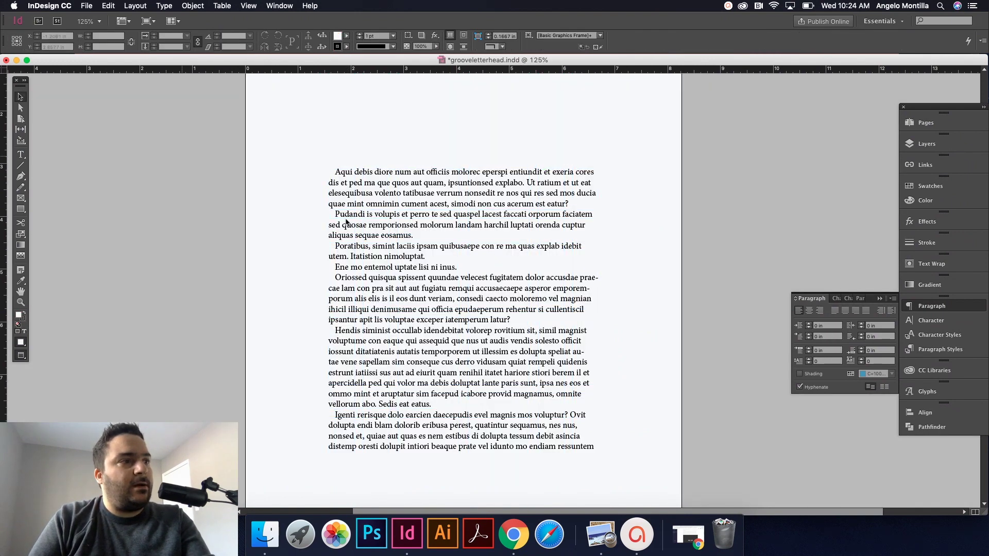
pyautogui.click(355, 230)
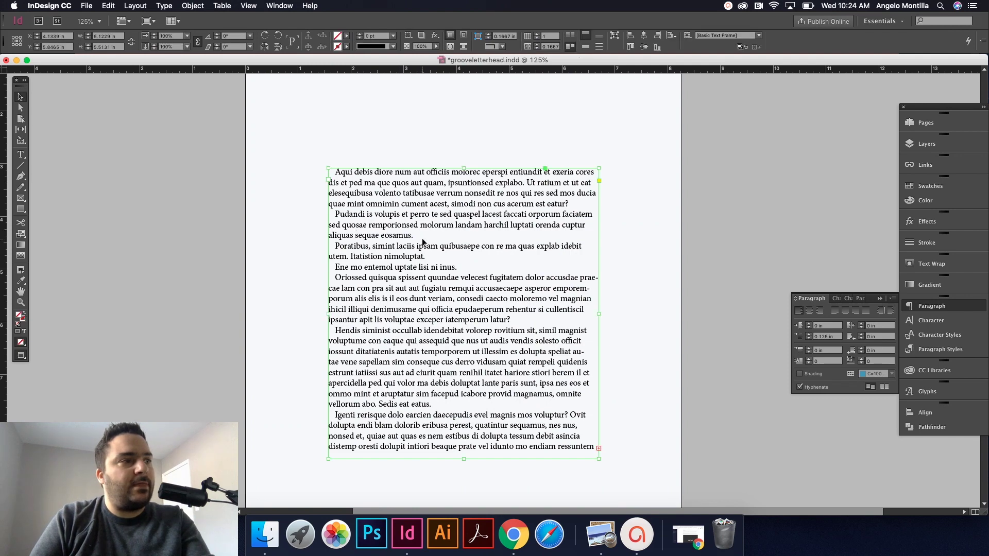
pyautogui.doubleClick(388, 222)
pyautogui.press('super+a')
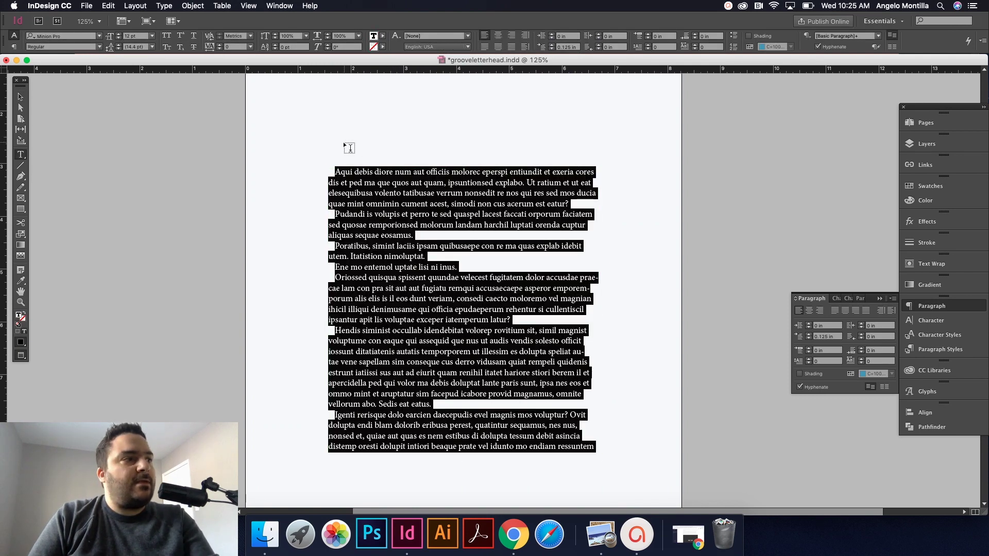
pyautogui.scroll(5, 350, 170)
pyautogui.scroll(-20, 359, 188)
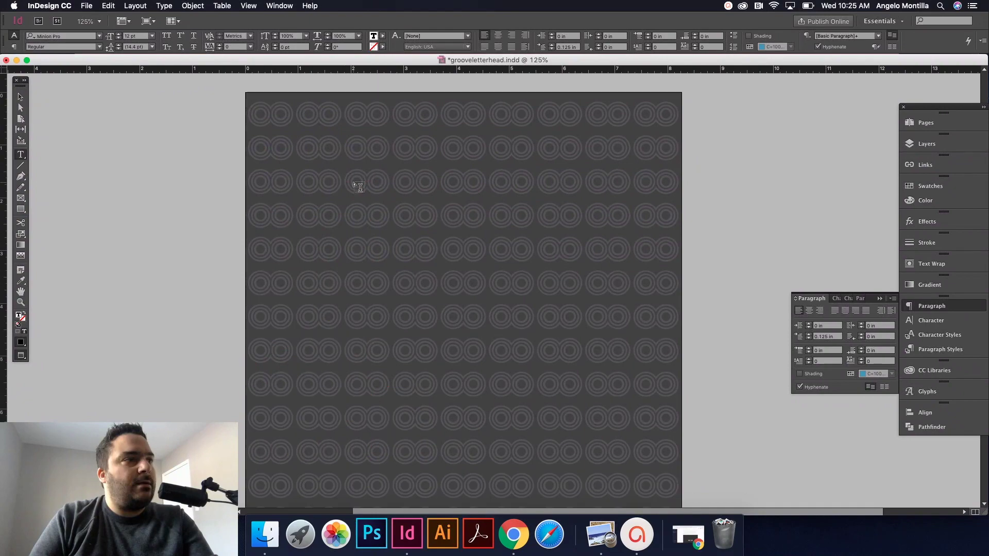
pyautogui.click(446, 248)
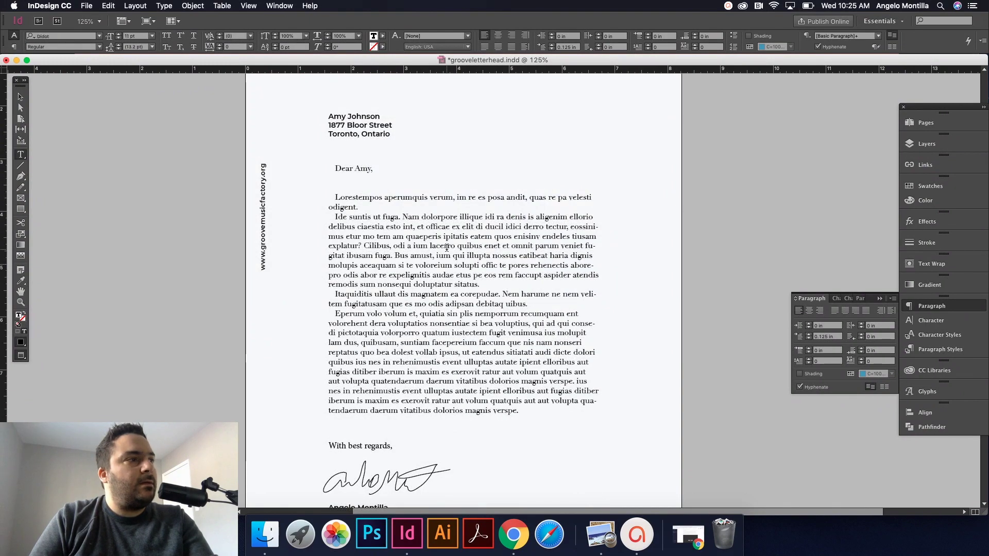
pyautogui.scroll(-15, 447, 248)
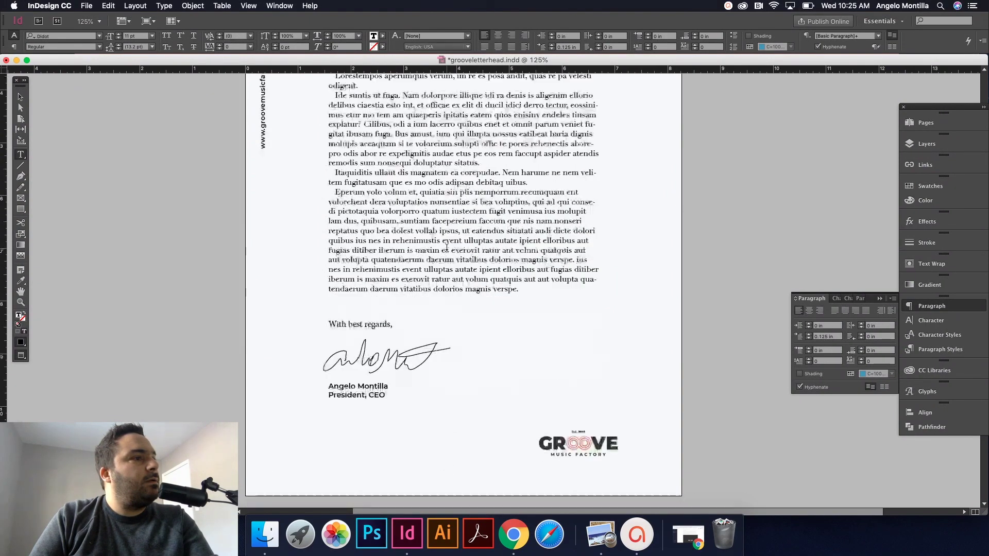
pyautogui.scroll(-1, 447, 247)
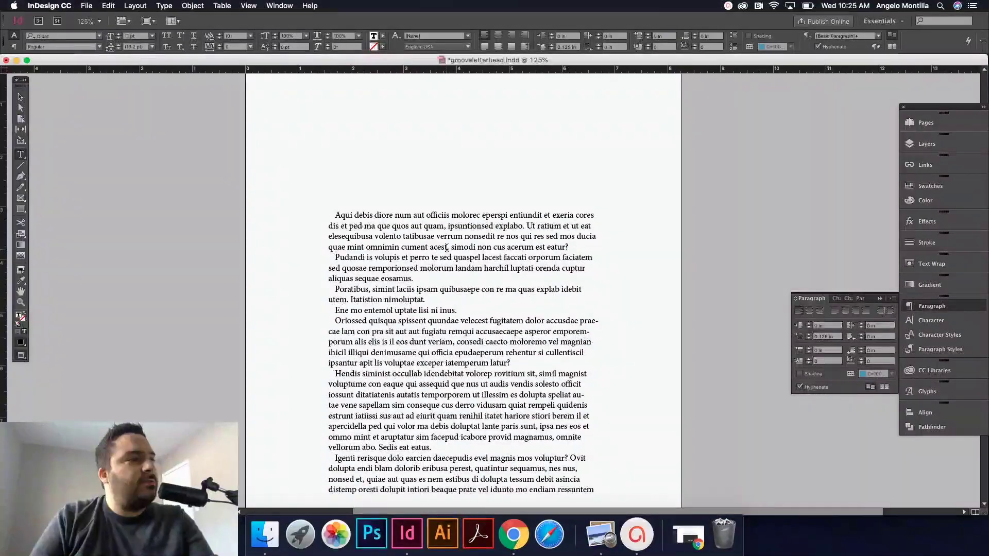
# Step: Set the new page's body text to Didot Regular instead of Didot Bold
pyautogui.doubleClick(414, 247)
pyautogui.press('super+a')
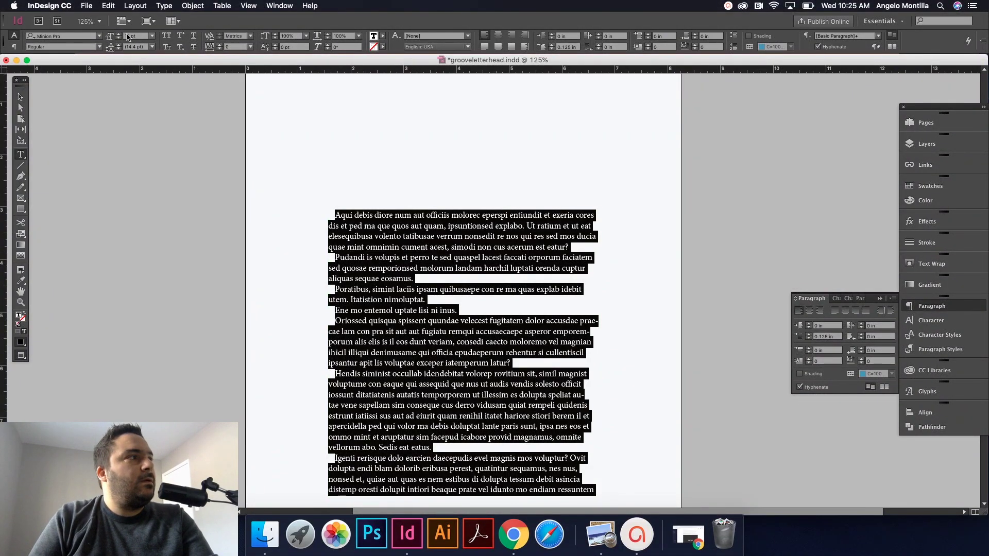
pyautogui.click(59, 37)
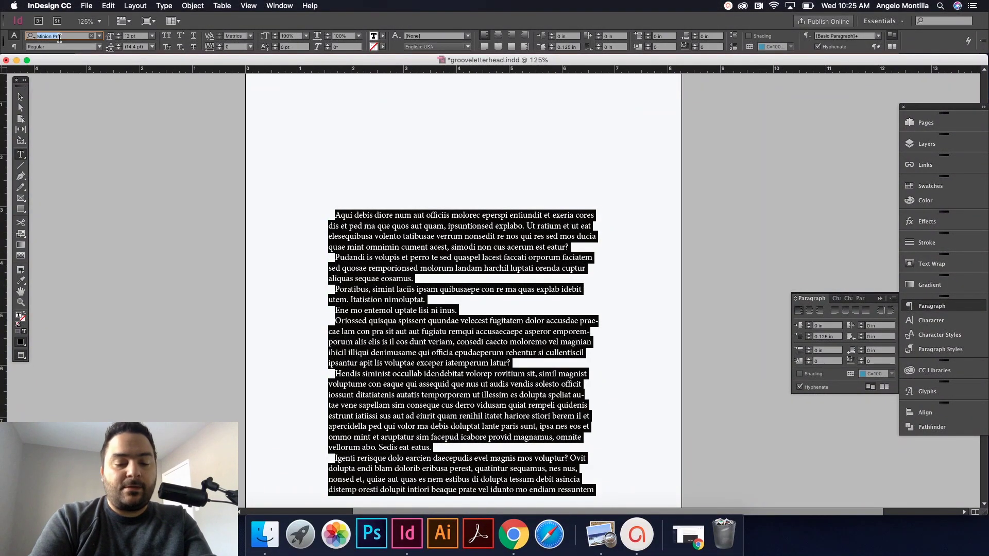
pyautogui.write('Didot')
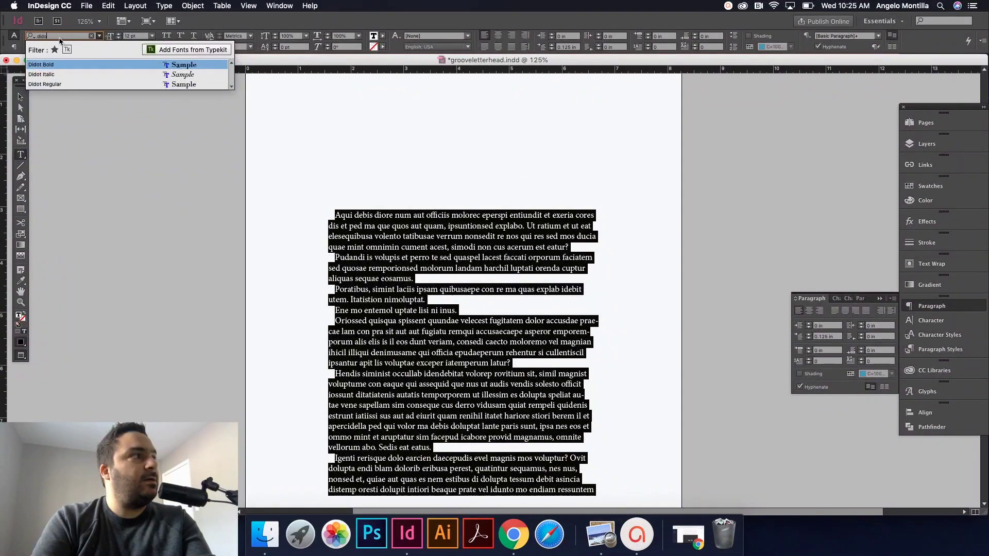
pyautogui.press('Return')
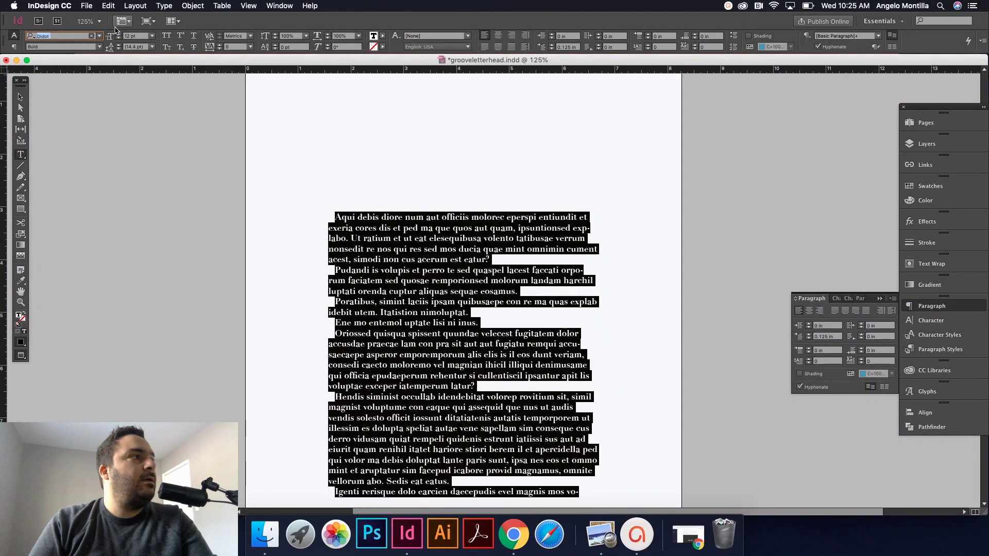
pyautogui.click(99, 47)
pyautogui.click(49, 56)
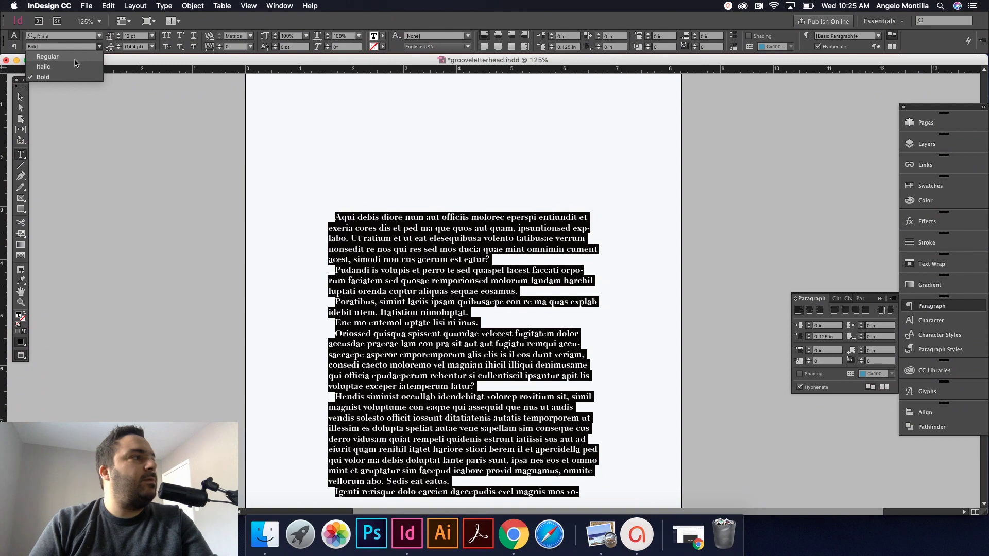
pyautogui.click(401, 247)
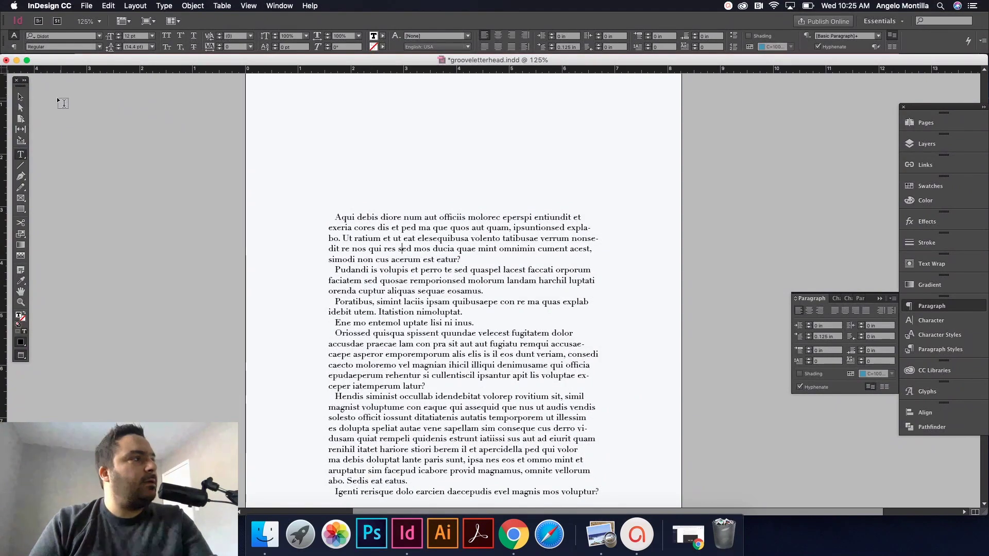
pyautogui.click(20, 96)
pyautogui.click(295, 160)
# Step: Extend the body text frame downward to reveal one more line
pyautogui.press('w')
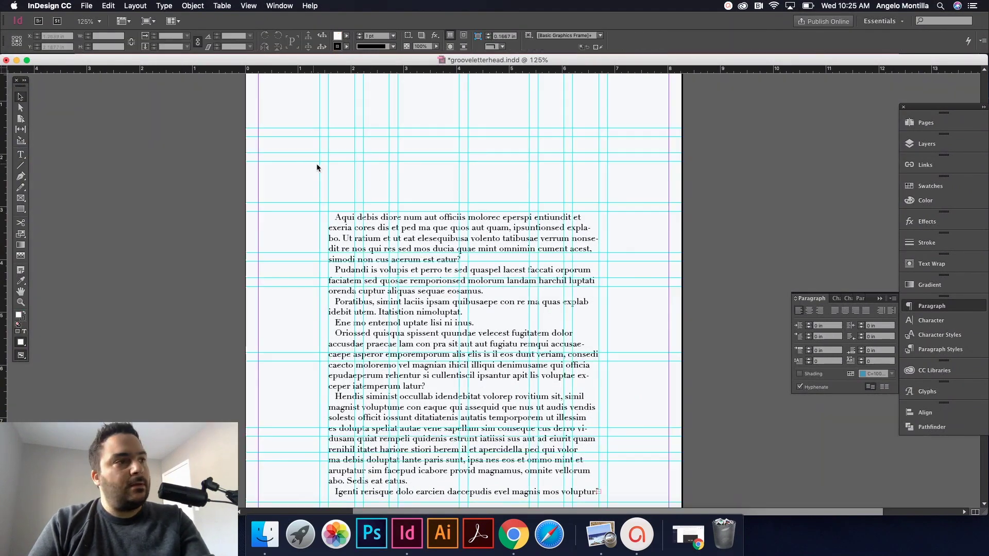
pyautogui.scroll(-5, 502, 292)
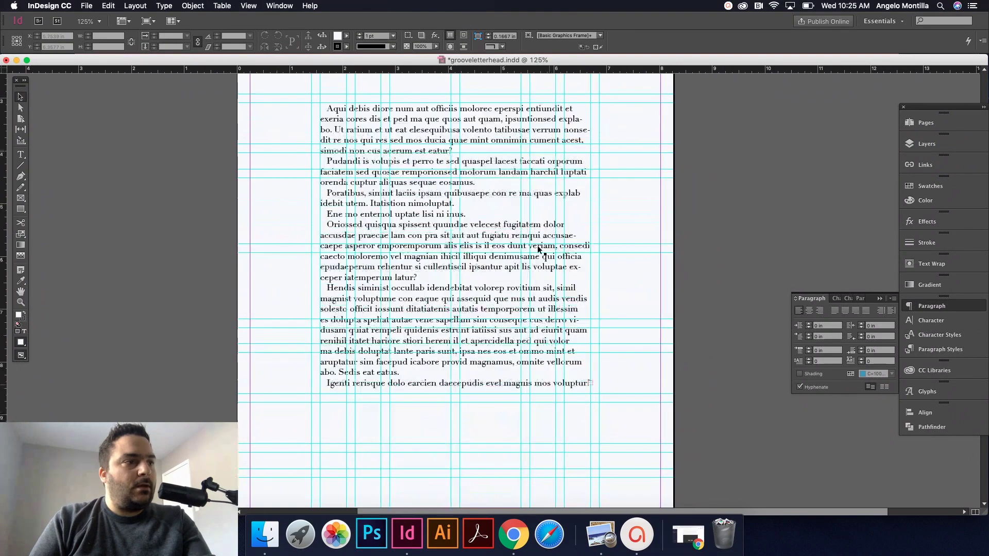
pyautogui.click(456, 349)
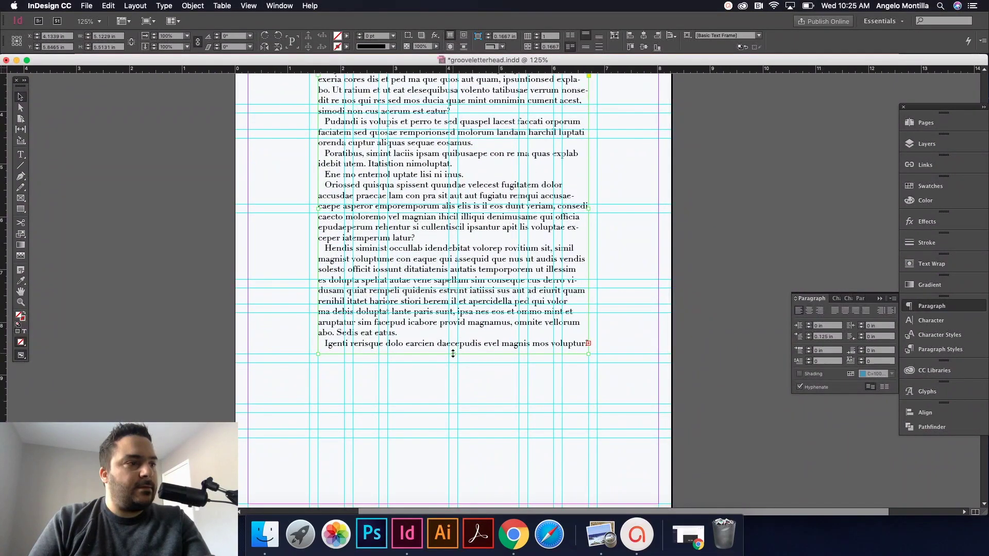
pyautogui.moveTo(455, 354); pyautogui.dragTo(453, 363)
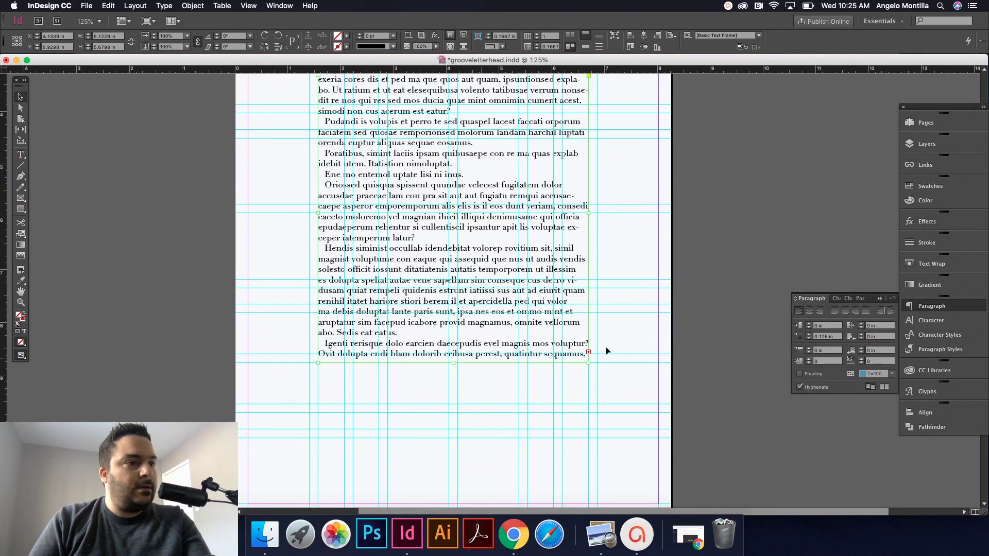
pyautogui.click(619, 338)
# Step: At 100% view, draw an empty text frame above the body for the address
pyautogui.press('w')
pyautogui.press('super+1')
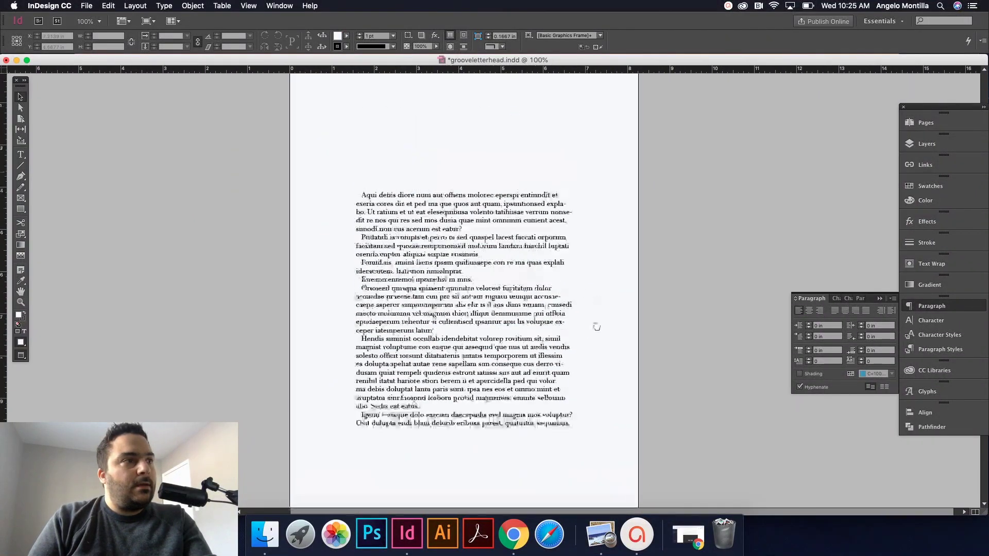
pyautogui.press('w')
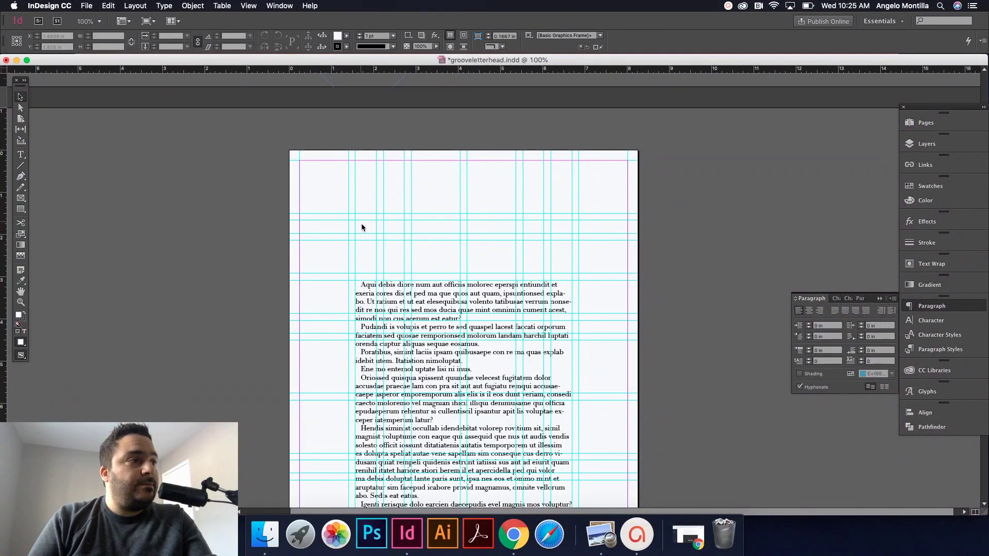
pyautogui.click(23, 159)
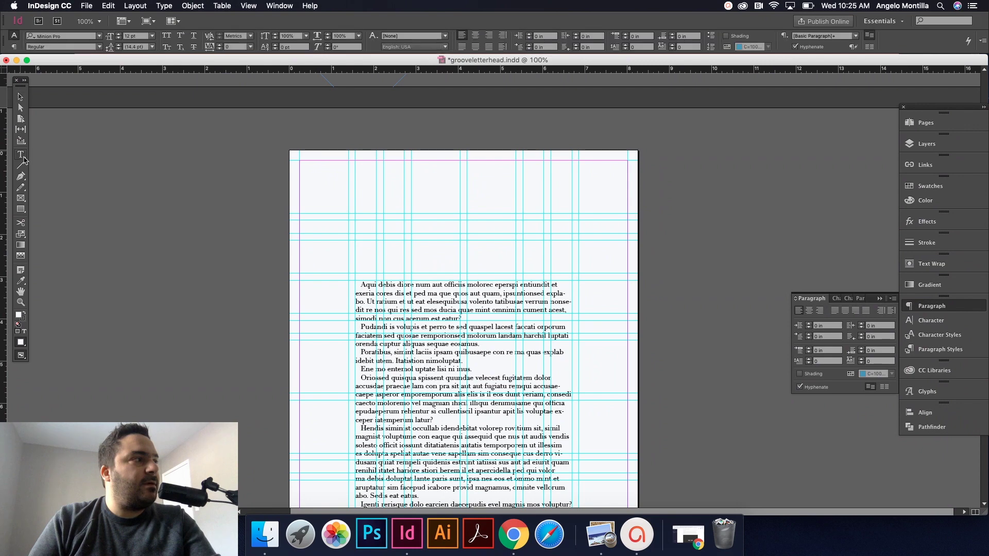
pyautogui.moveTo(358, 225); pyautogui.dragTo(466, 263)
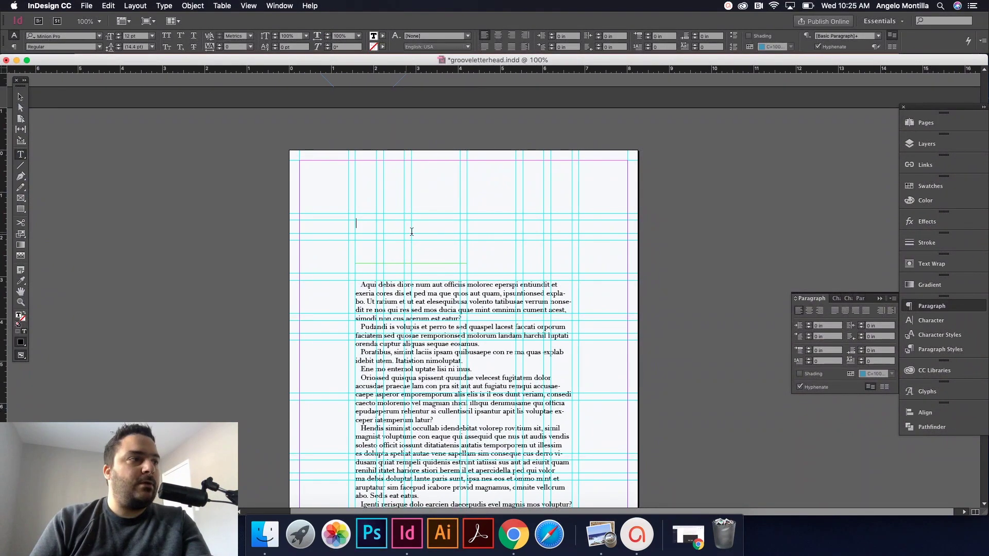
pyautogui.scroll(5, 411, 229)
pyautogui.scroll(20, 417, 239)
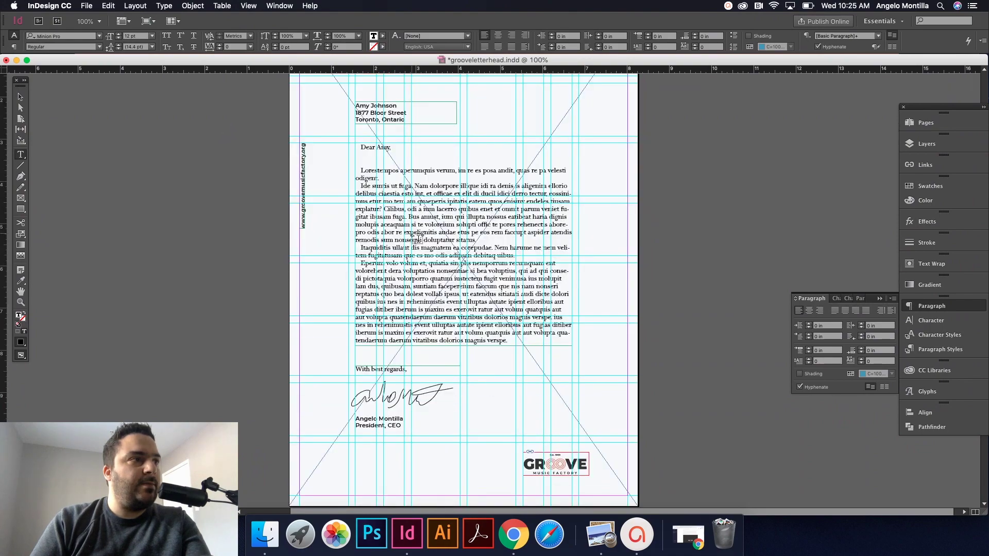
pyautogui.scroll(-10, 417, 238)
pyautogui.scroll(10, 417, 238)
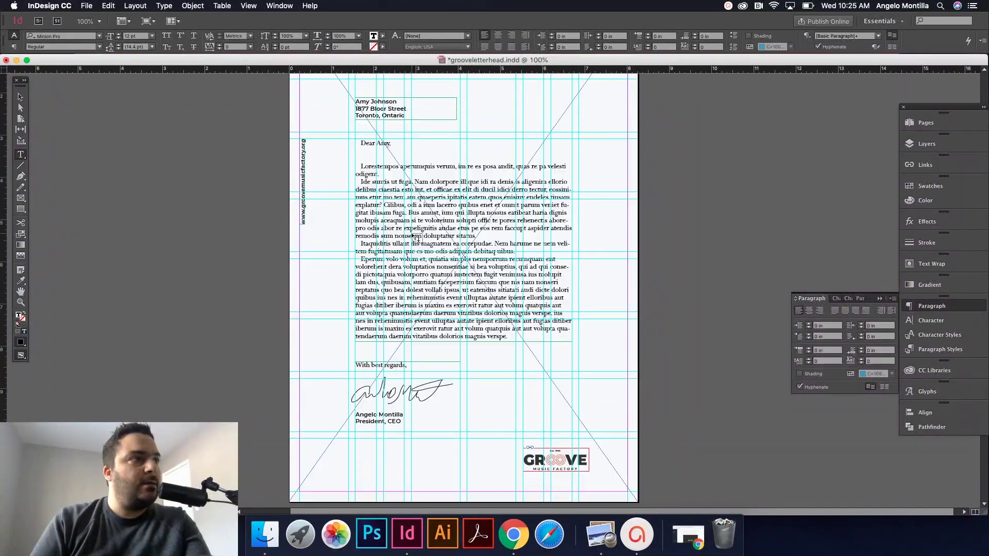
pyautogui.scroll(3, 418, 238)
pyautogui.scroll(-20, 412, 235)
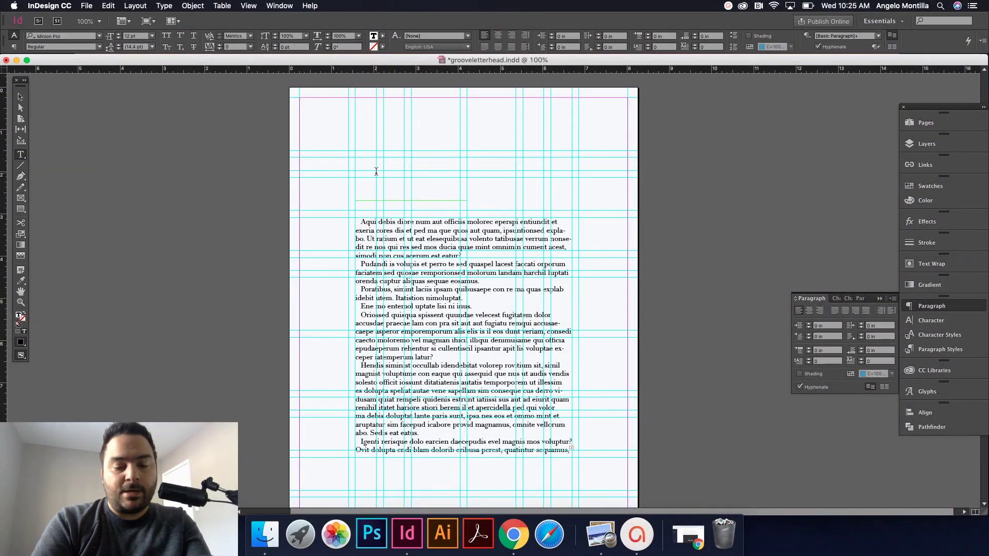
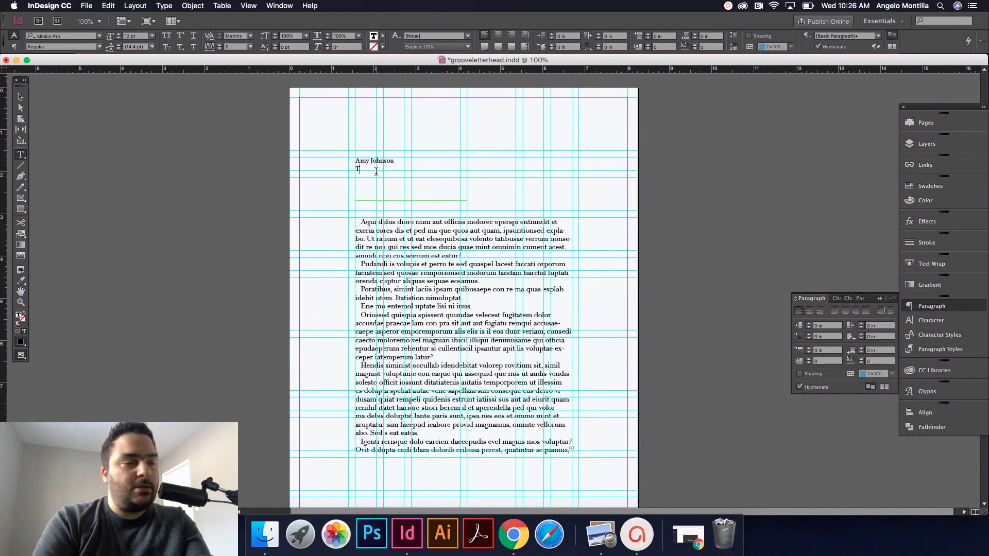
# Step: Type the recipient's name, street address and city on three lines, then select them all
pyautogui.write('Toronto,')
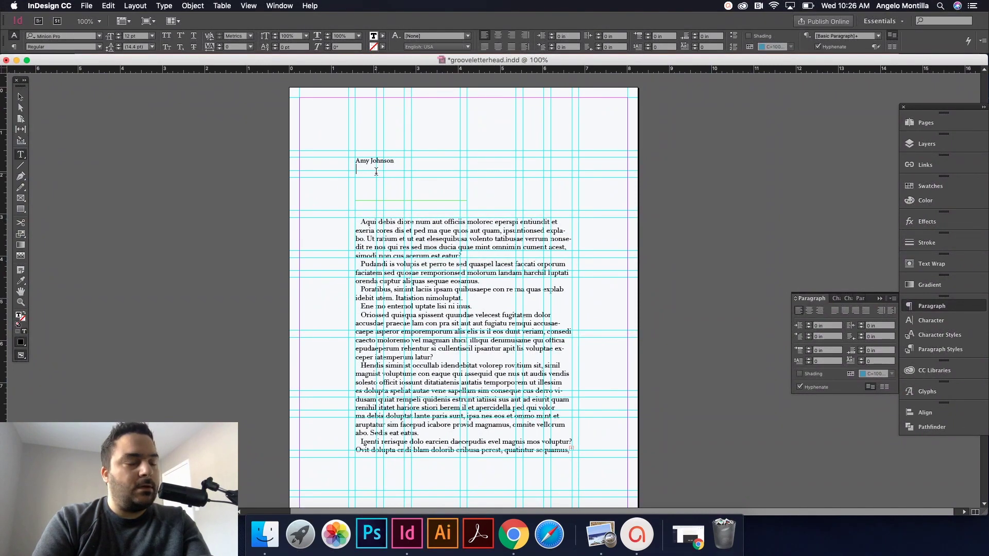
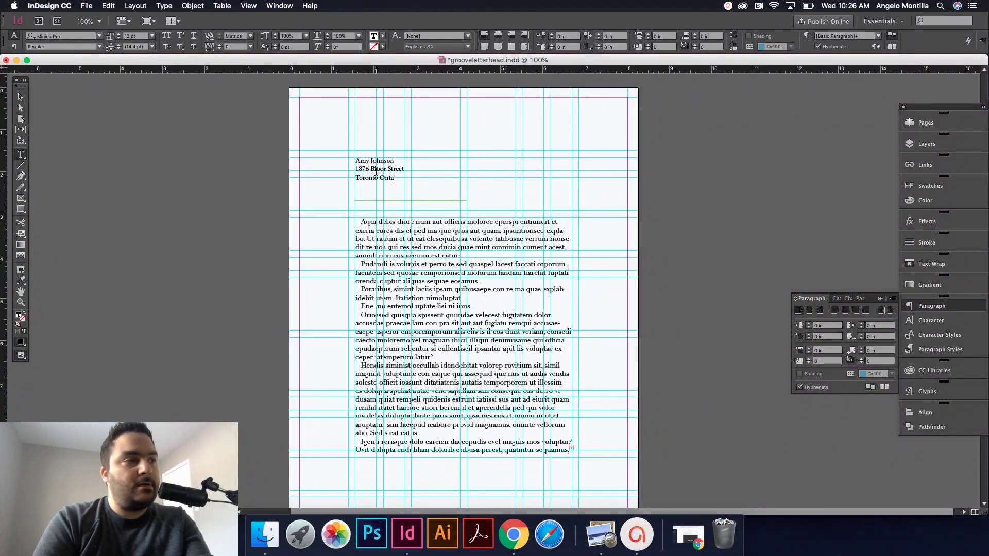
pyautogui.press('super+a')
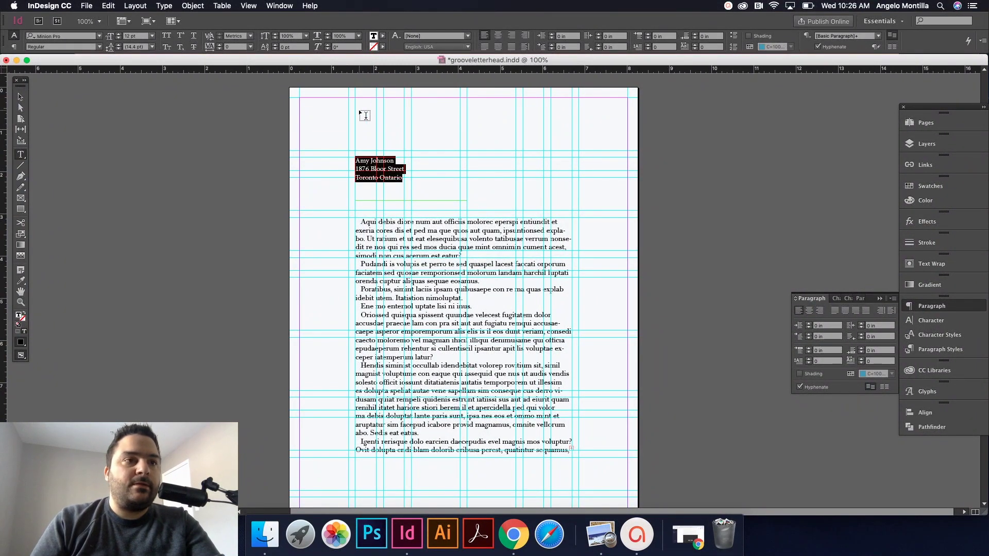
# Step: Set the address text to Montserrat Bold and fit its frame to the text
pyautogui.click(100, 36)
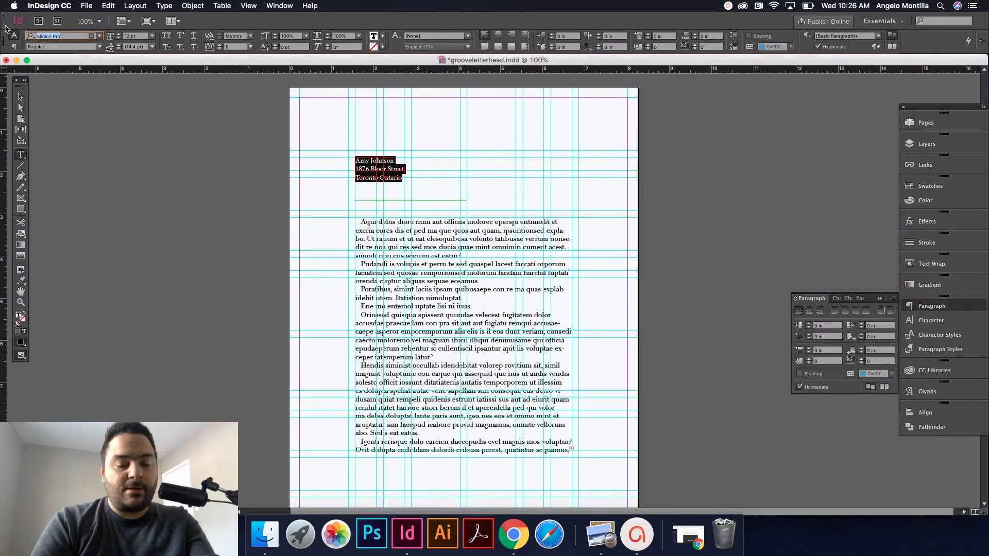
pyautogui.write('mont')
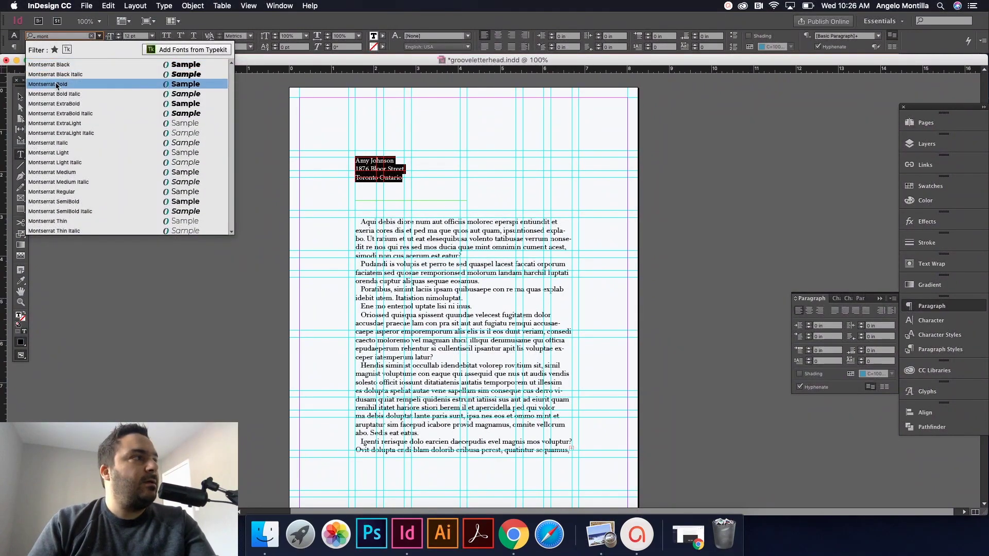
pyautogui.click(57, 85)
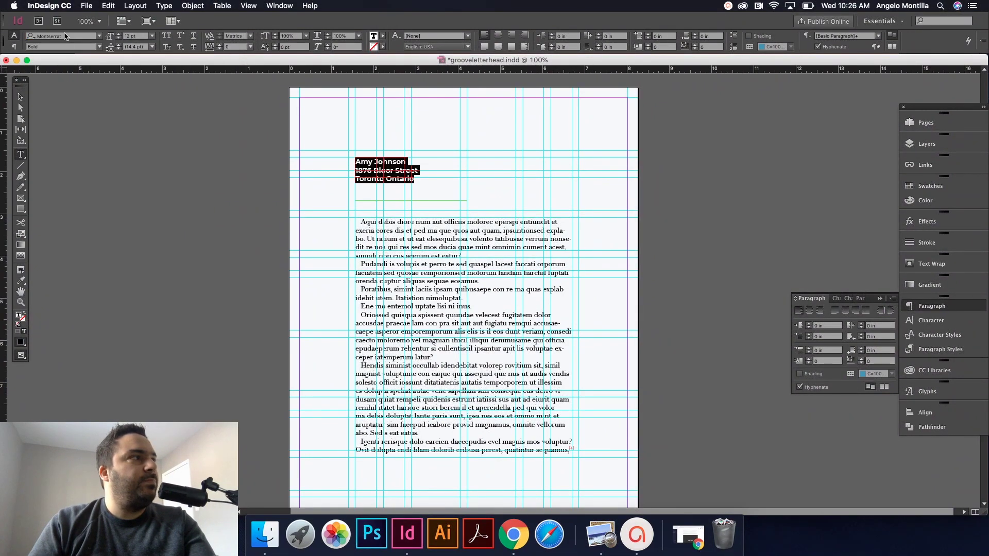
pyautogui.click(372, 171)
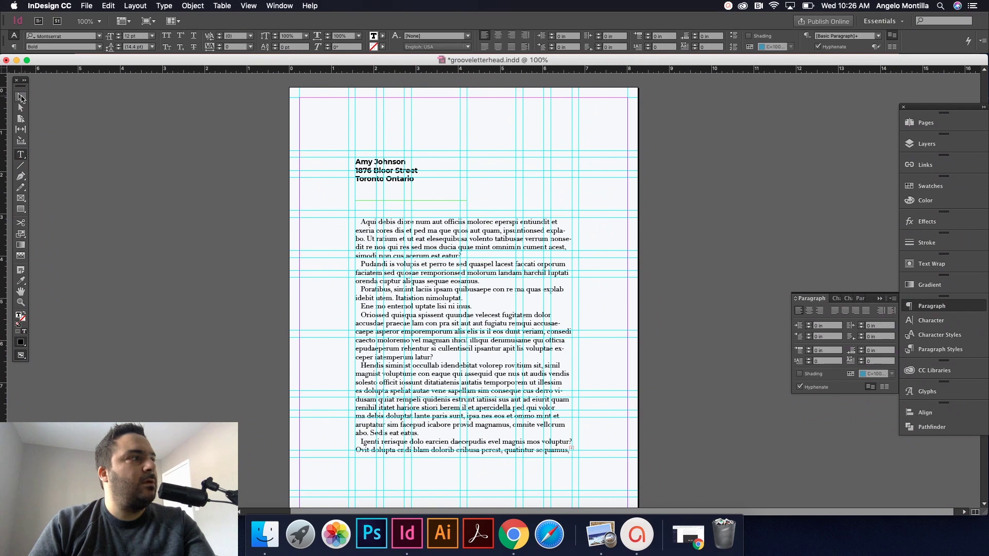
pyautogui.click(20, 97)
pyautogui.press('w')
pyautogui.click(419, 190)
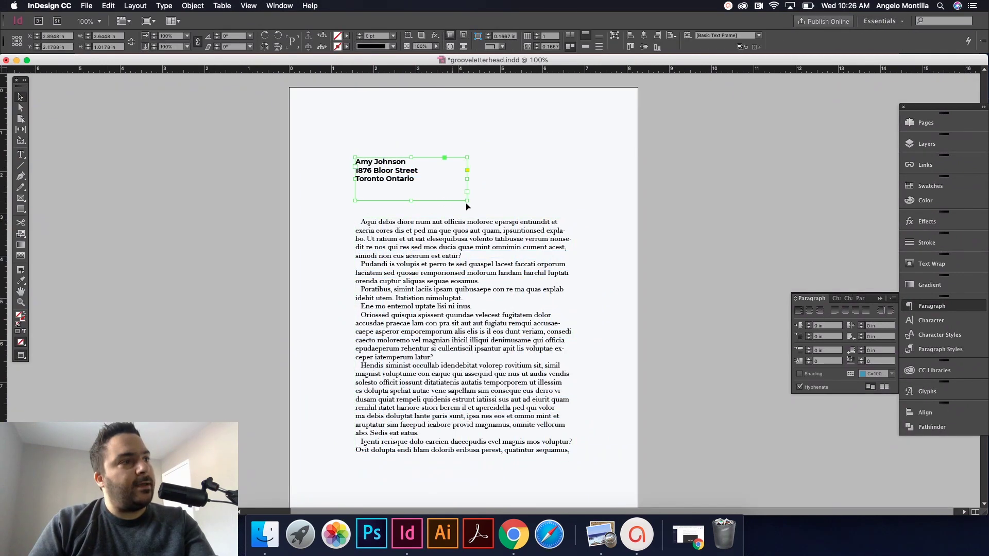
pyautogui.doubleClick(468, 200)
# Step: Insert empty lines above the body text's first paragraph for the greeting
pyautogui.click(389, 234)
pyautogui.press('w')
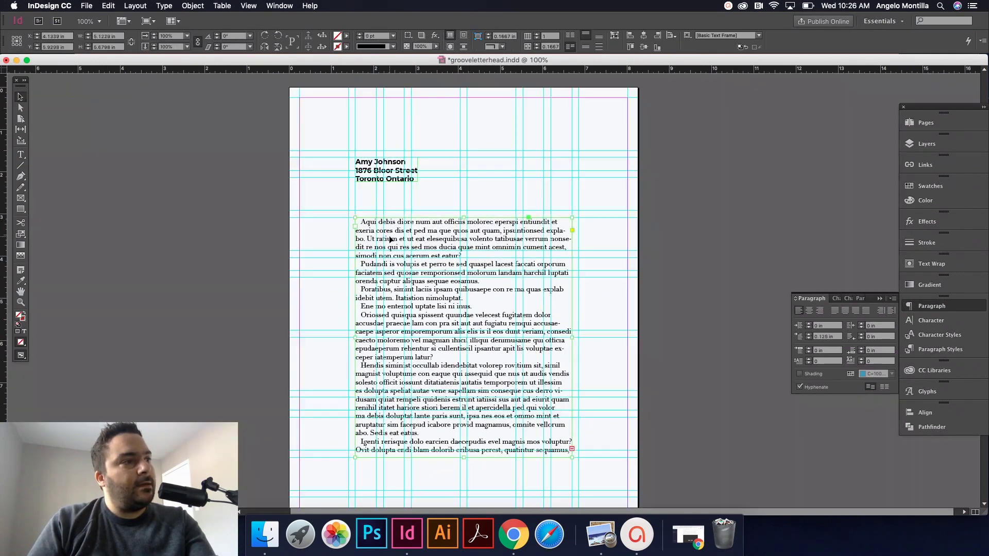
pyautogui.doubleClick(379, 230)
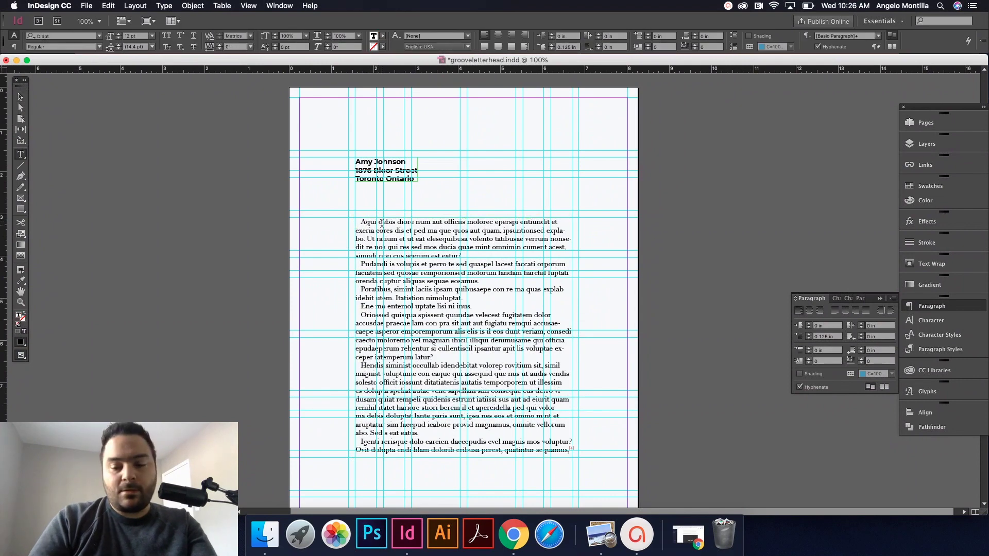
pyautogui.press('Return')
pyautogui.press('Return')
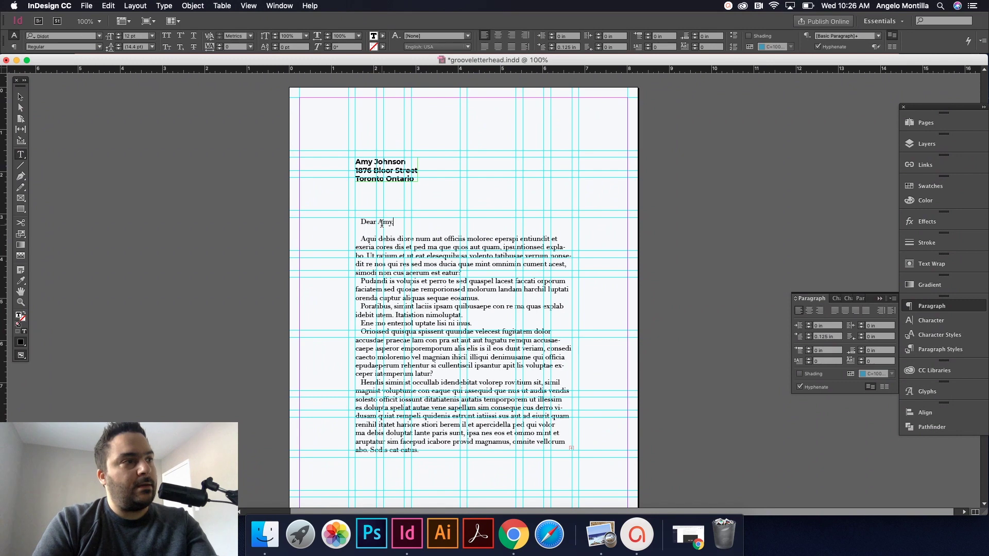
pyautogui.click(19, 97)
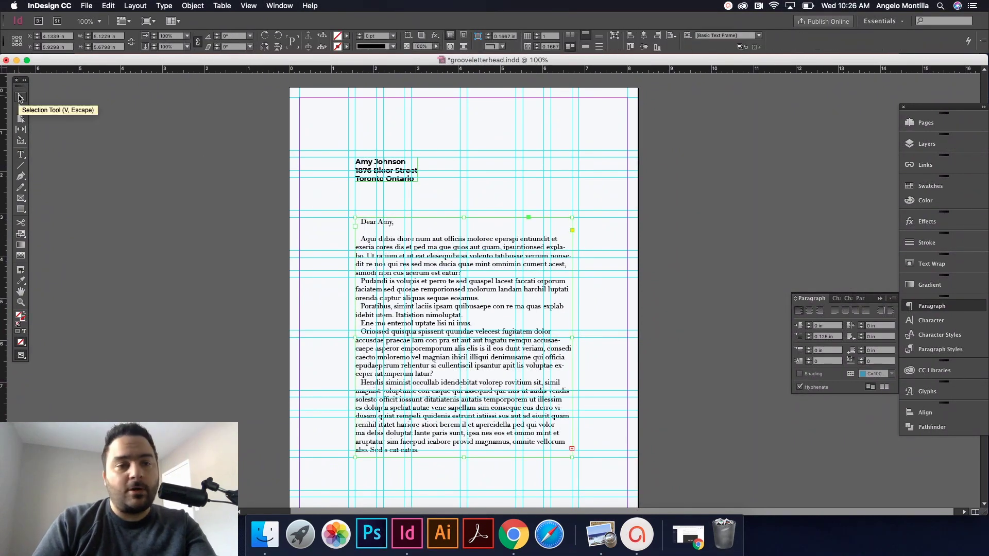
# Step: Review the page in Preview, then bring the guides and margins back
pyautogui.click(201, 280)
pyautogui.press('w')
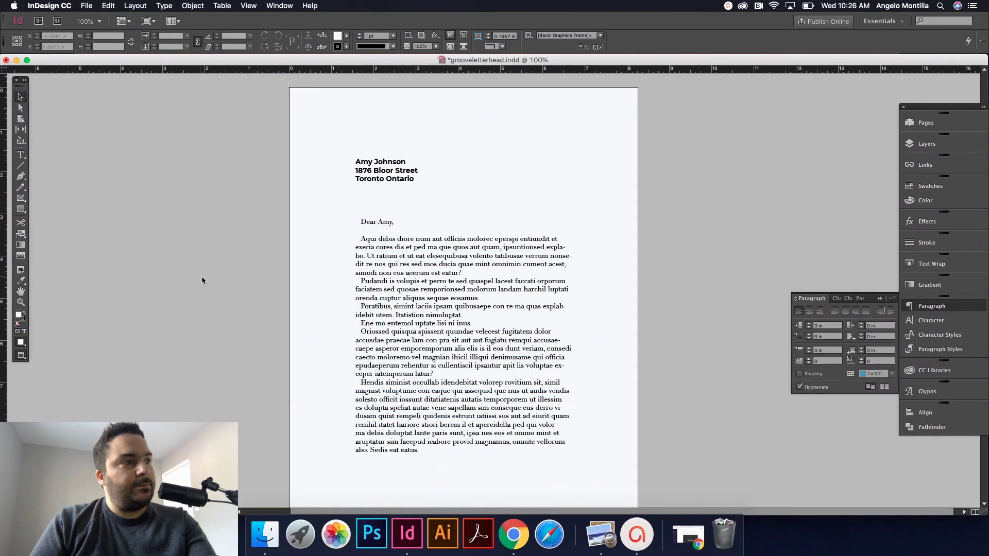
pyautogui.scroll(-5, 309, 340)
pyautogui.scroll(6, 353, 380)
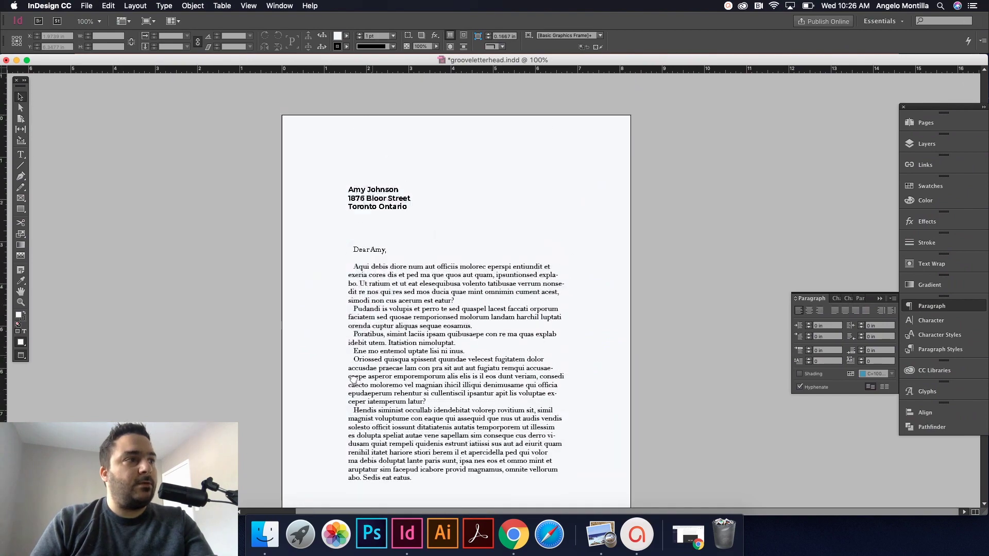
pyautogui.scroll(-5, 438, 178)
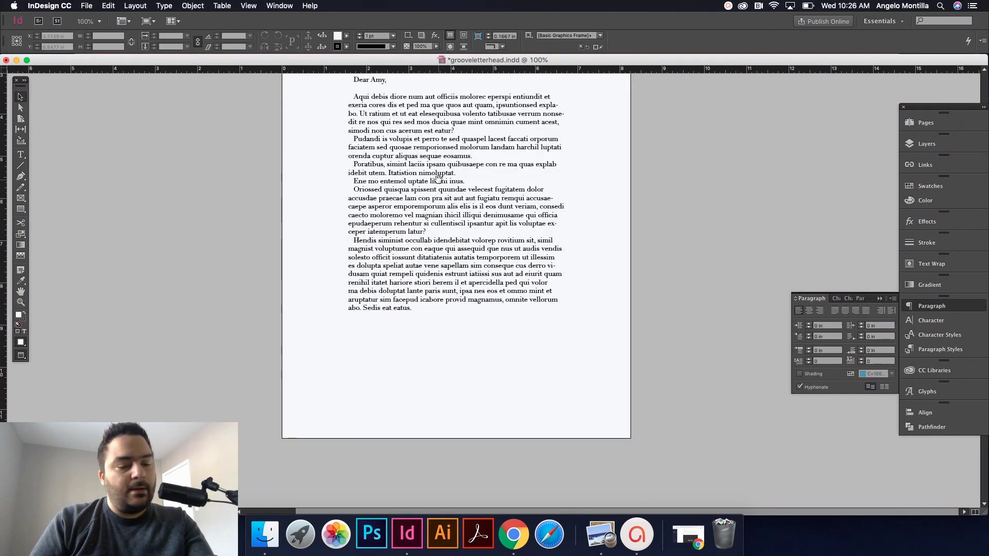
pyautogui.press('w')
pyautogui.scroll(-2, 473, 326)
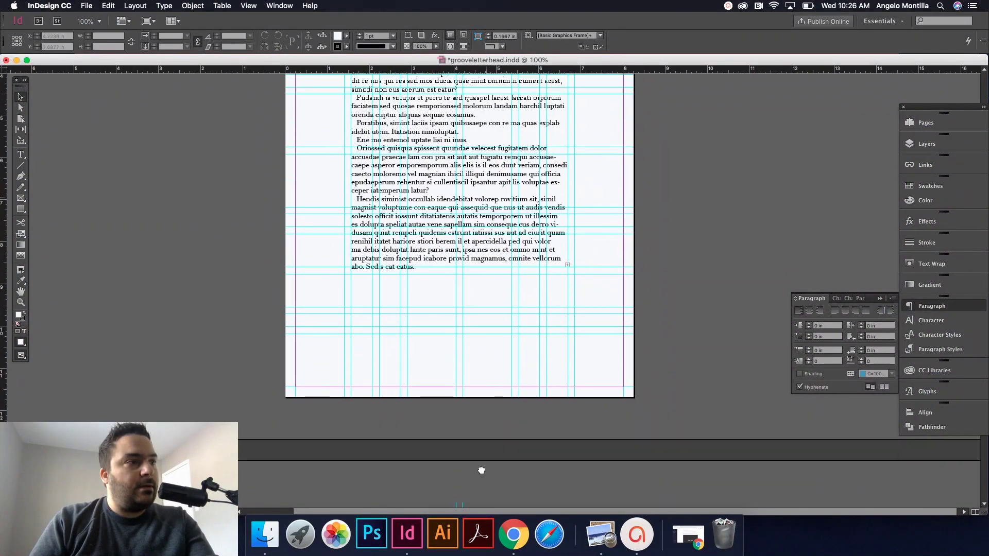
pyautogui.scroll(10, 481, 470)
pyautogui.scroll(-5, 516, 344)
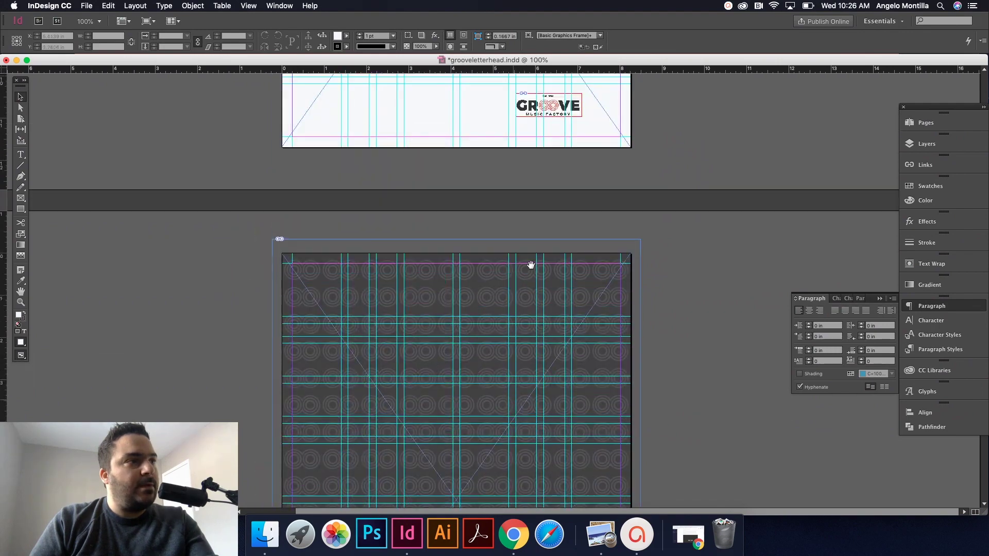
pyautogui.scroll(10, 530, 264)
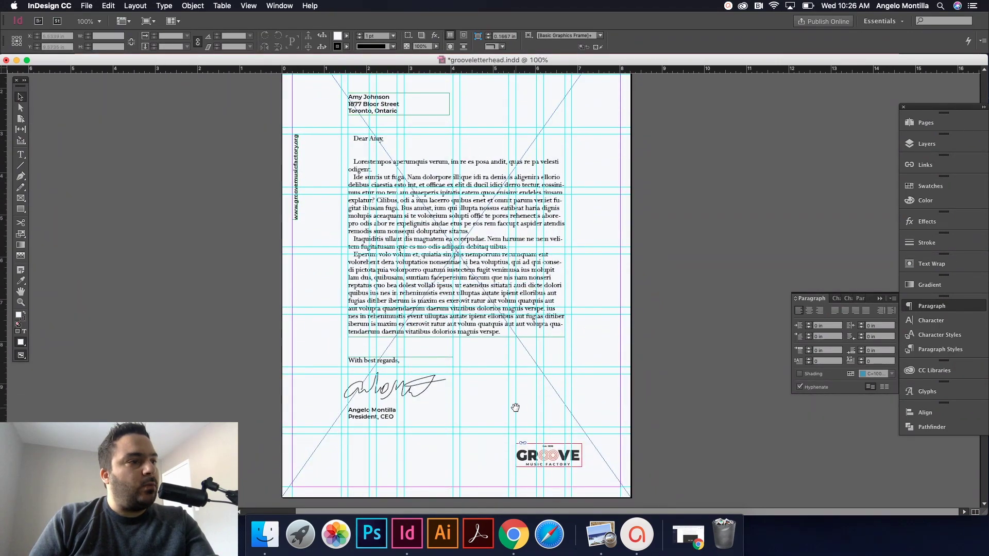
# Step: On the letter page after the circle-pattern page, drag the address frame down and left
pyautogui.scroll(-5, 505, 413)
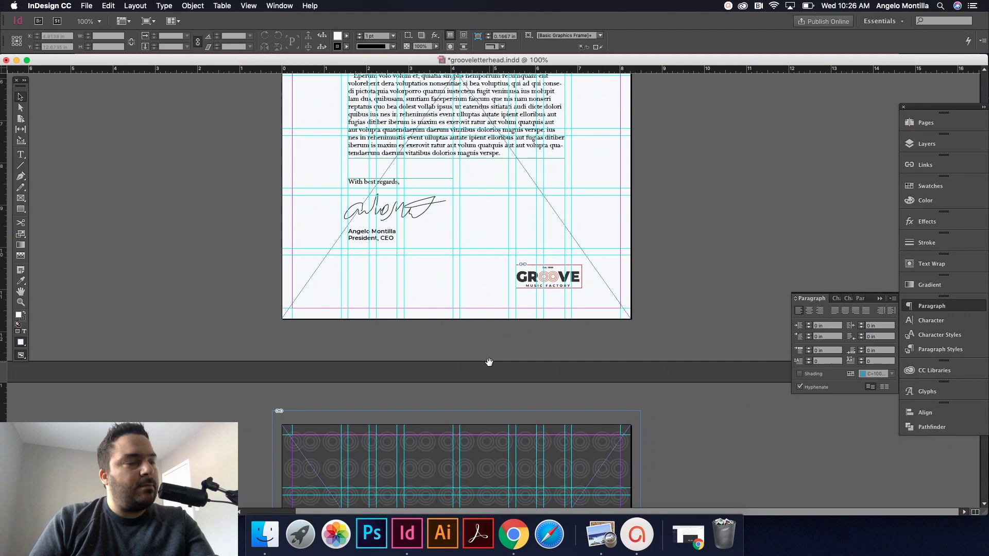
pyautogui.scroll(-15, 490, 362)
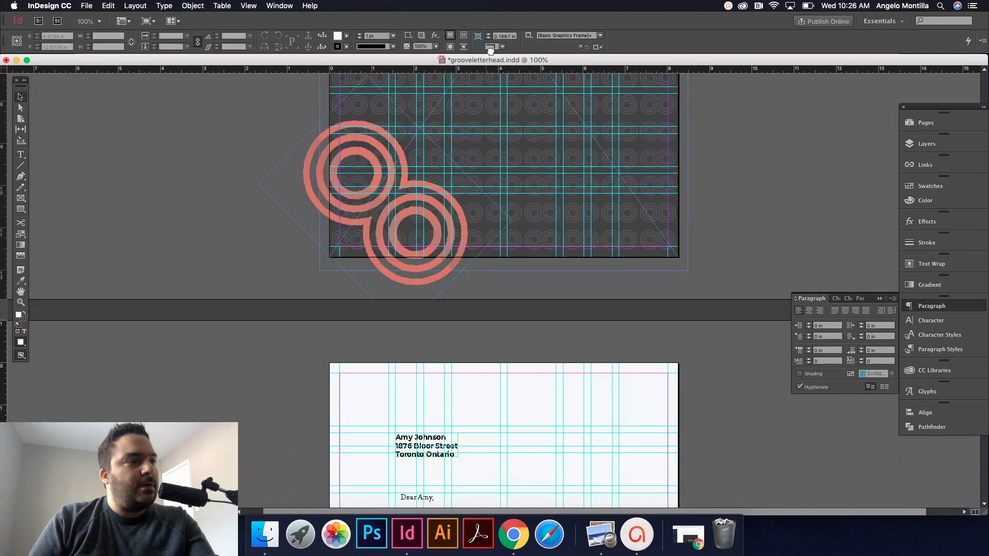
pyautogui.scroll(-5, 485, 206)
pyautogui.click(441, 139)
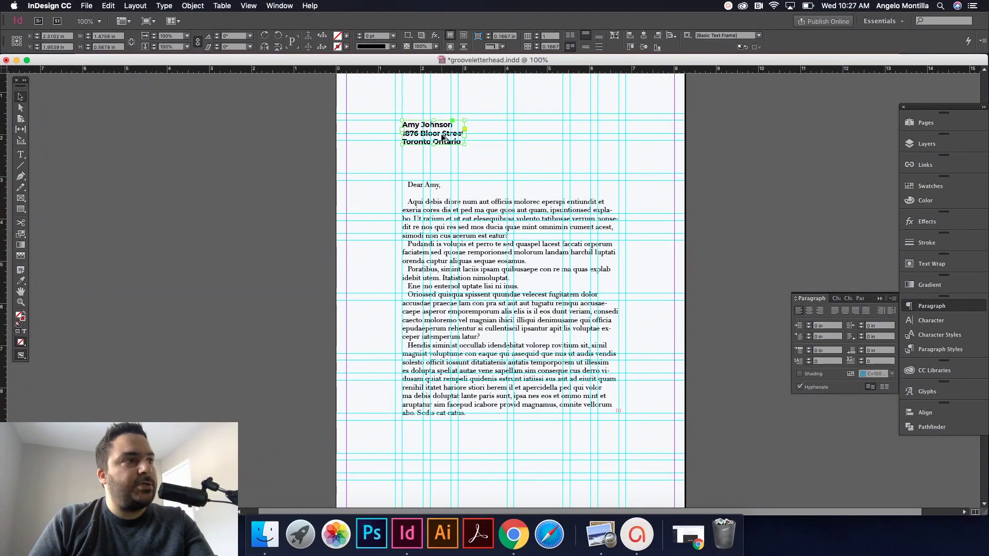
pyautogui.moveTo(442, 137); pyautogui.dragTo(330, 350)
# Step: Move the address frame below the body text and retype it as the signer's name and President/CEO
pyautogui.scroll(-3, 316, 215)
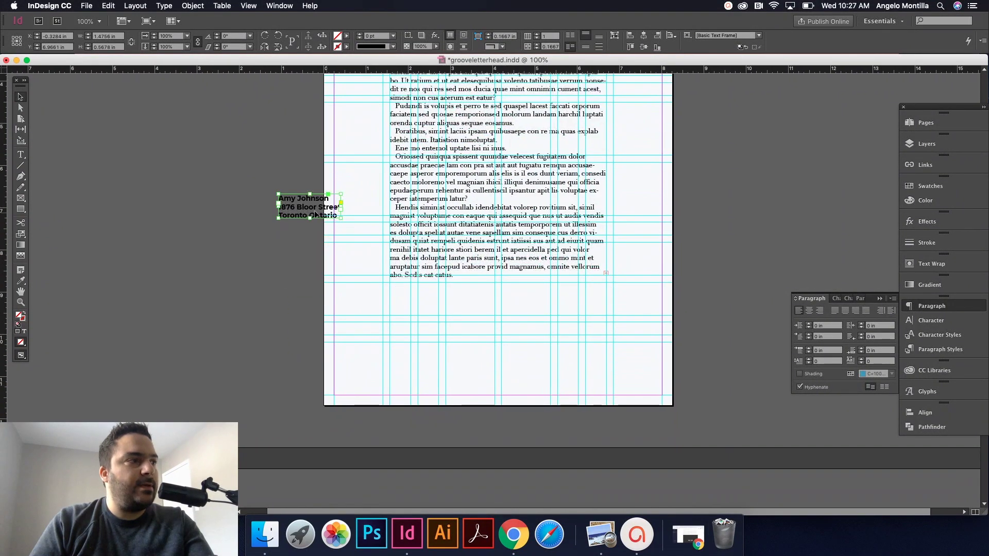
pyautogui.moveTo(316, 215); pyautogui.dragTo(387, 325)
pyautogui.doubleClick(428, 333)
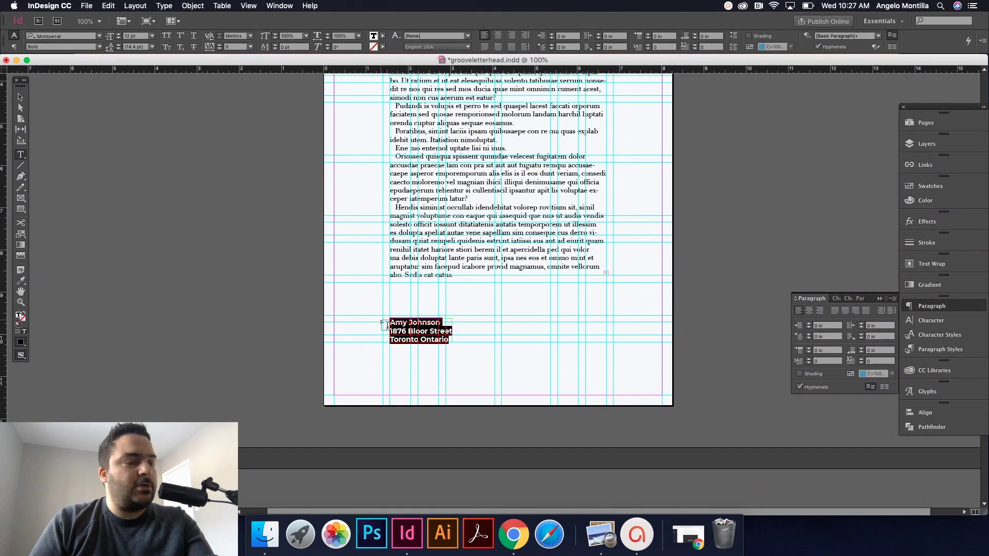
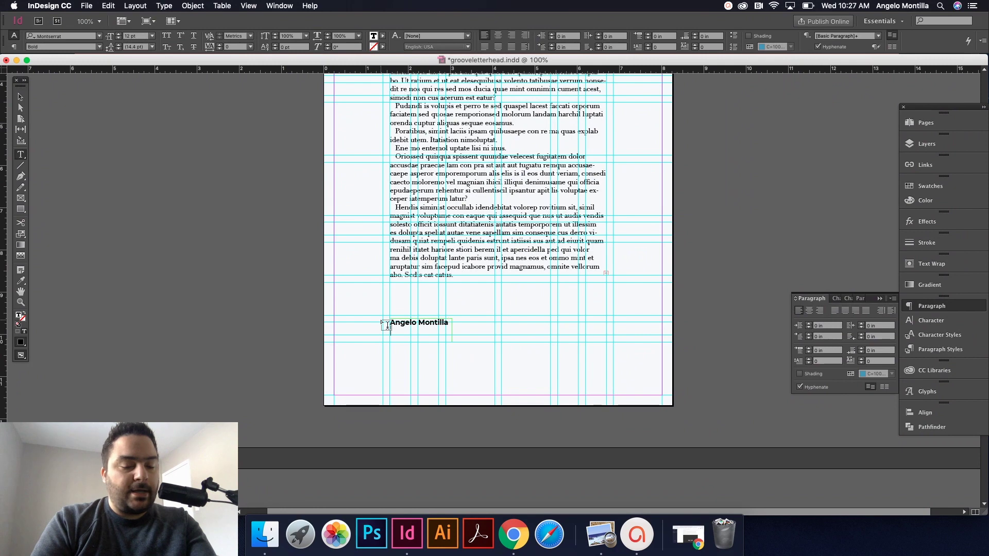
pyautogui.write('CEO,')
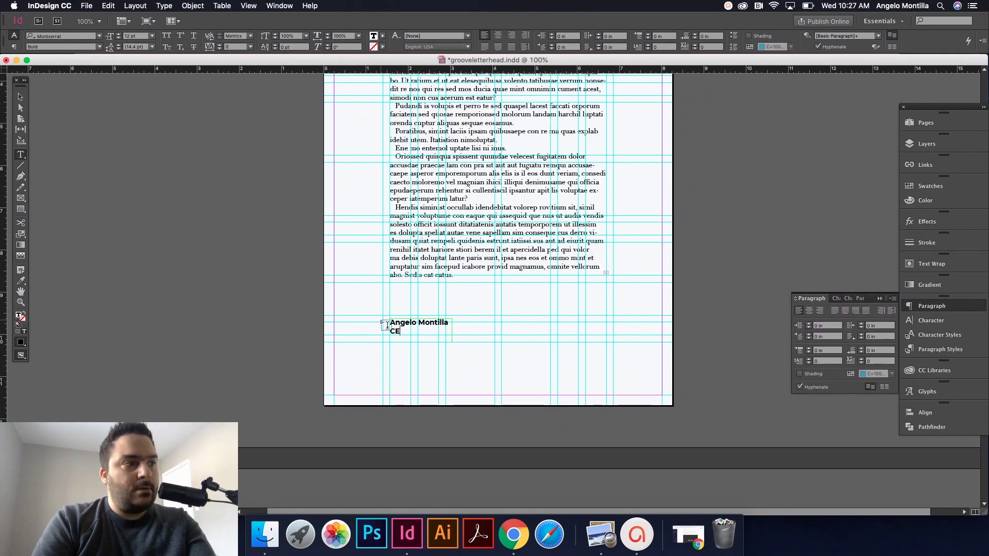
pyautogui.press('BackSpace')
pyautogui.press('BackSpace')
pyautogui.write('Pres')
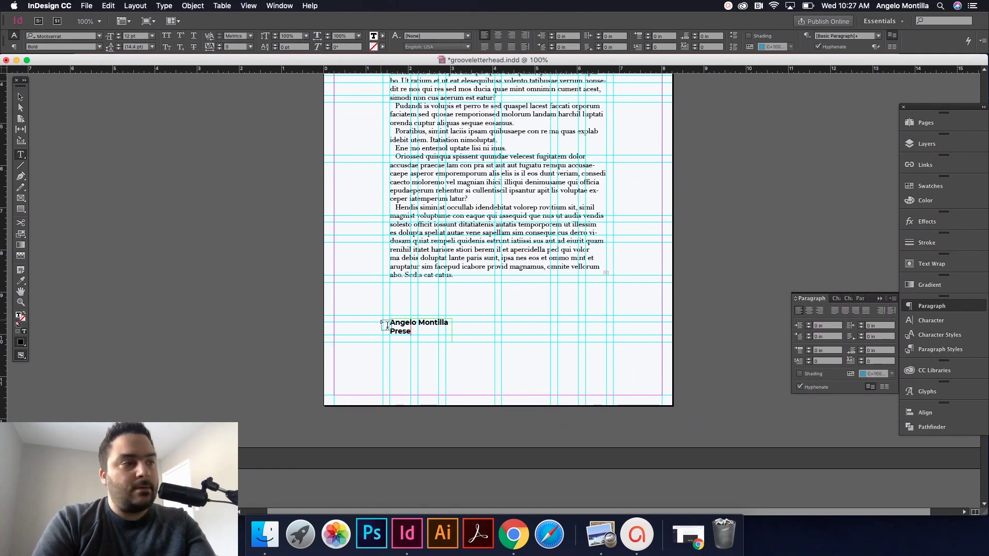
pyautogui.write('ident/')
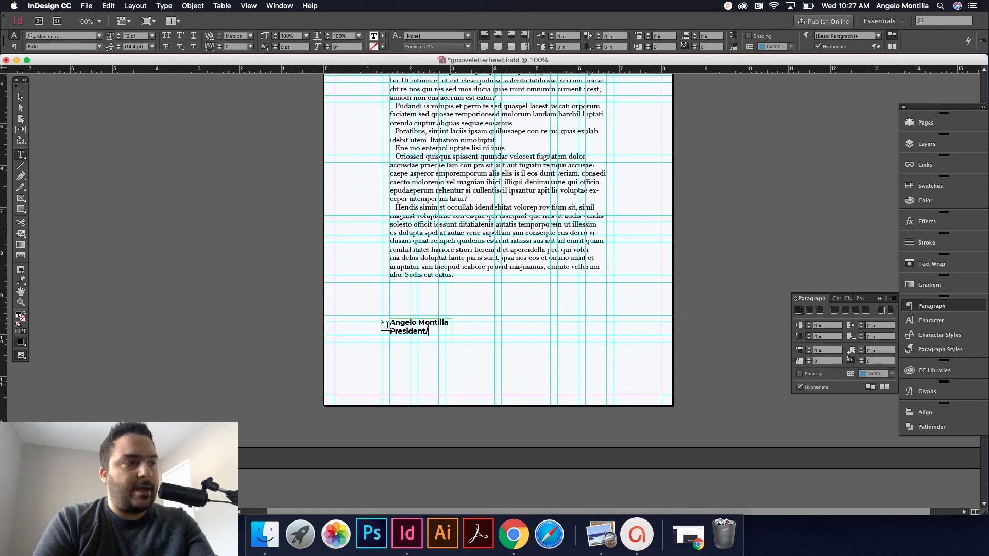
pyautogui.write('CEO')
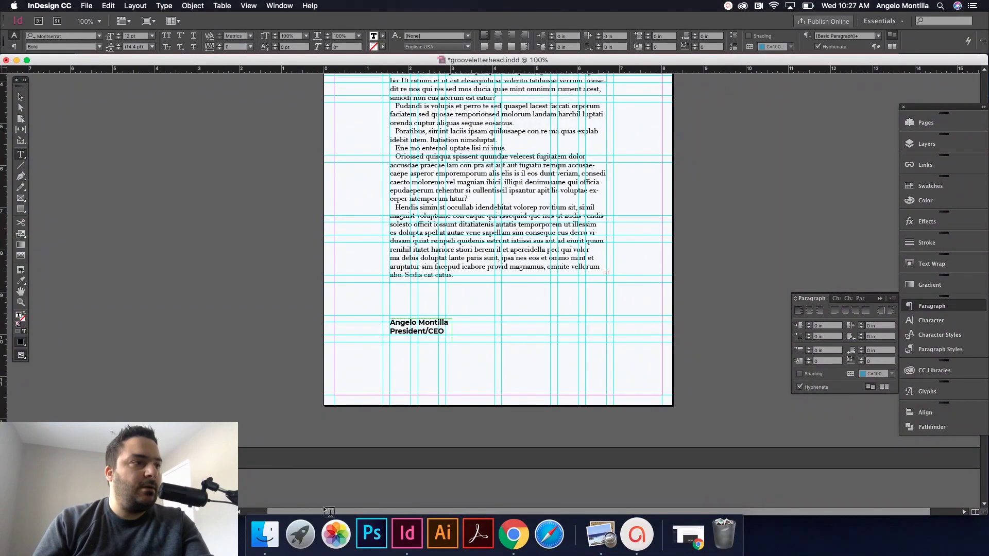
# Step: Delete the body text's final lines and paragraph so it ends with a full stop
pyautogui.click(20, 96)
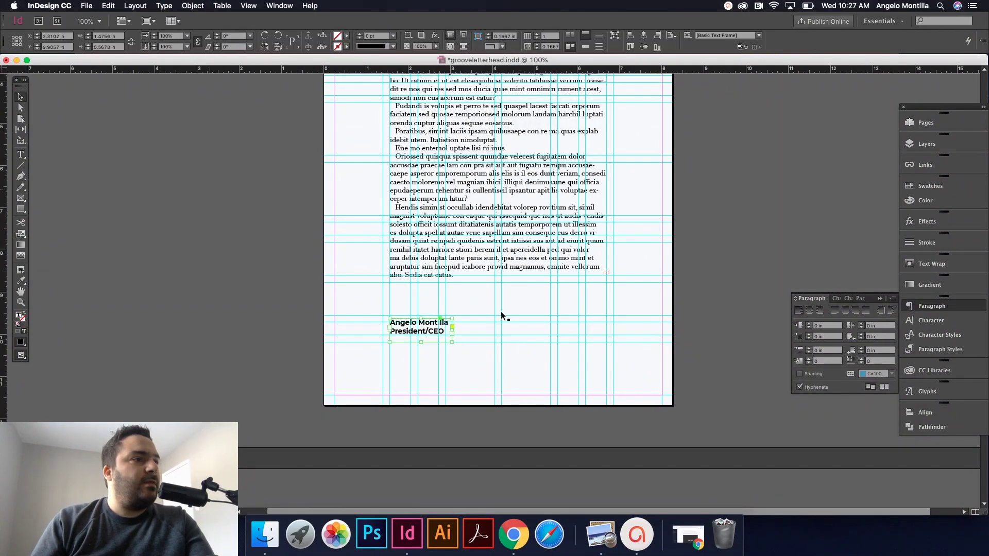
pyautogui.click(493, 278)
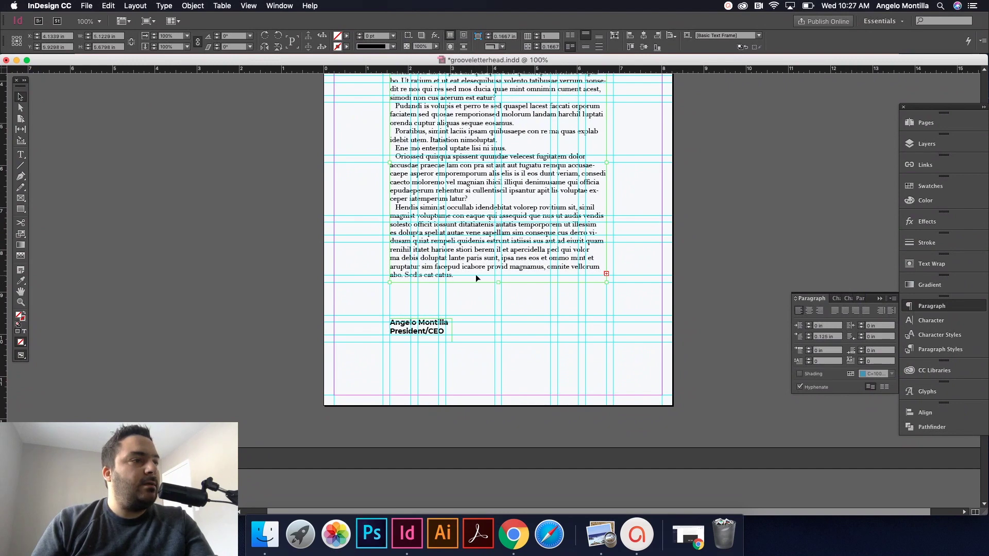
pyautogui.doubleClick(468, 274)
pyautogui.moveTo(468, 273); pyautogui.dragTo(387, 240)
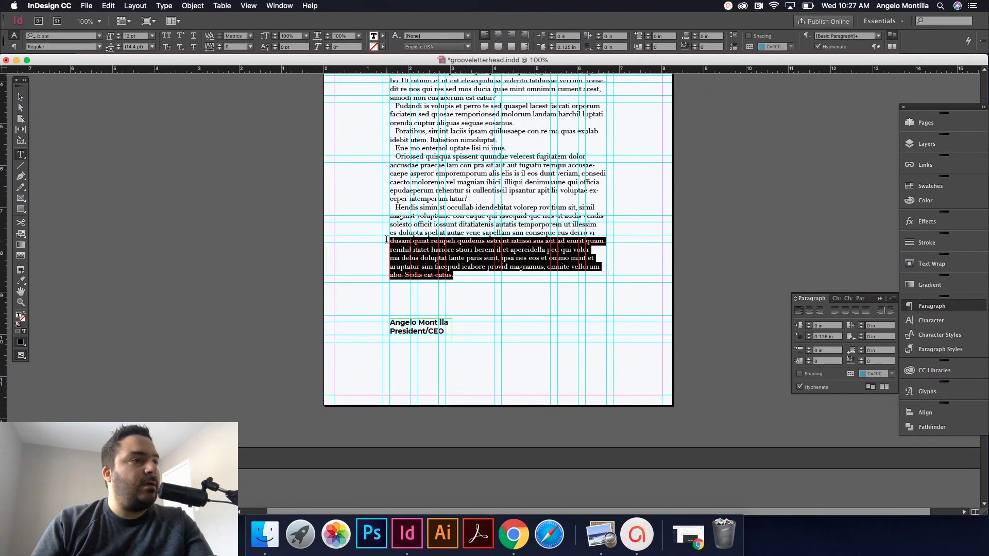
pyautogui.write('Igenti rerisque dolo earcien daecepudis evel magnis mos voluptur? Ovit dolupta endi blam dolorib eribusa perest, quatintur sequamus, nes nus, nonsed et, quiae aut quas es nem estibus di dolupta tessum debit asincia distemp oresti dolupit intiori beaque prate vel idunto mo endiam ressuntem et odi illicit')
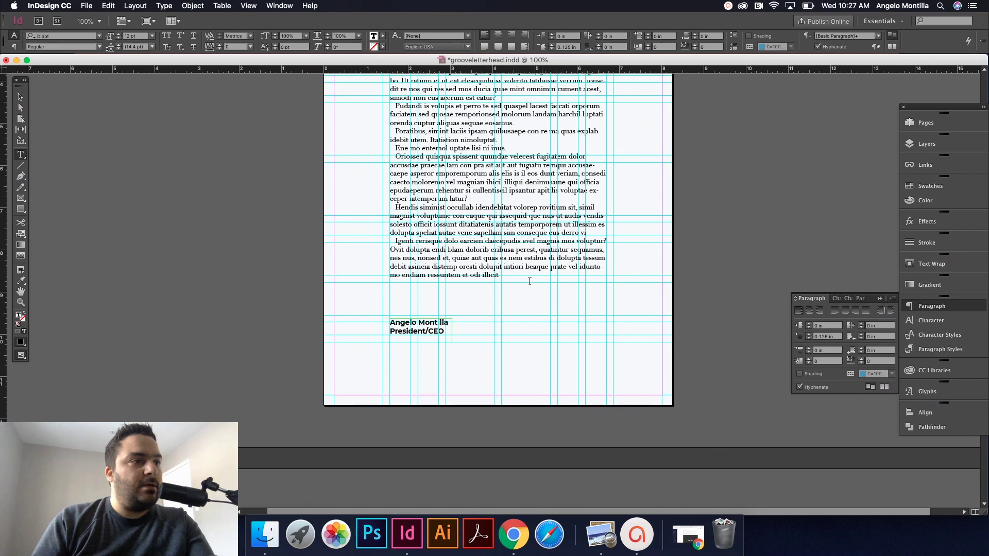
pyautogui.moveTo(496, 274); pyautogui.dragTo(360, 239)
pyautogui.press('BackSpace')
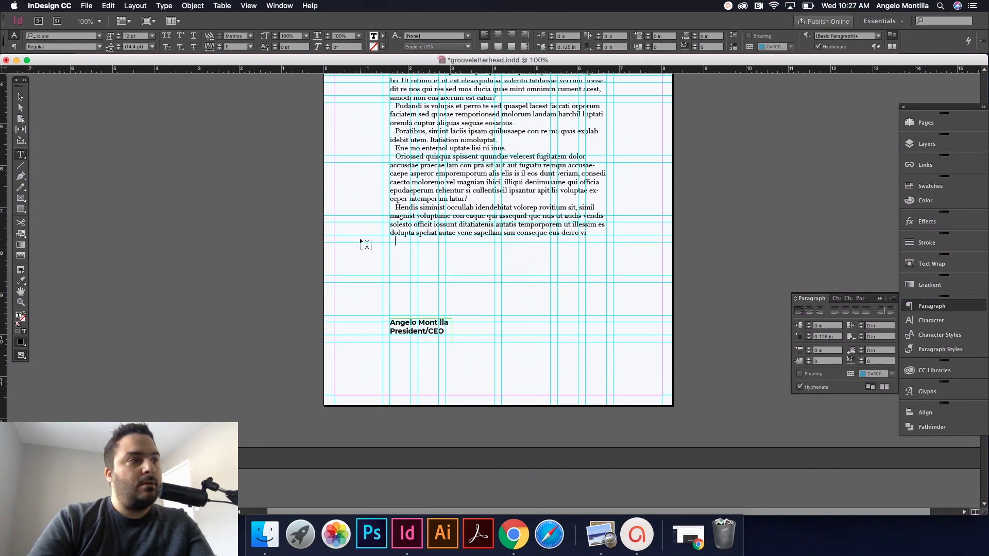
pyautogui.write('.')
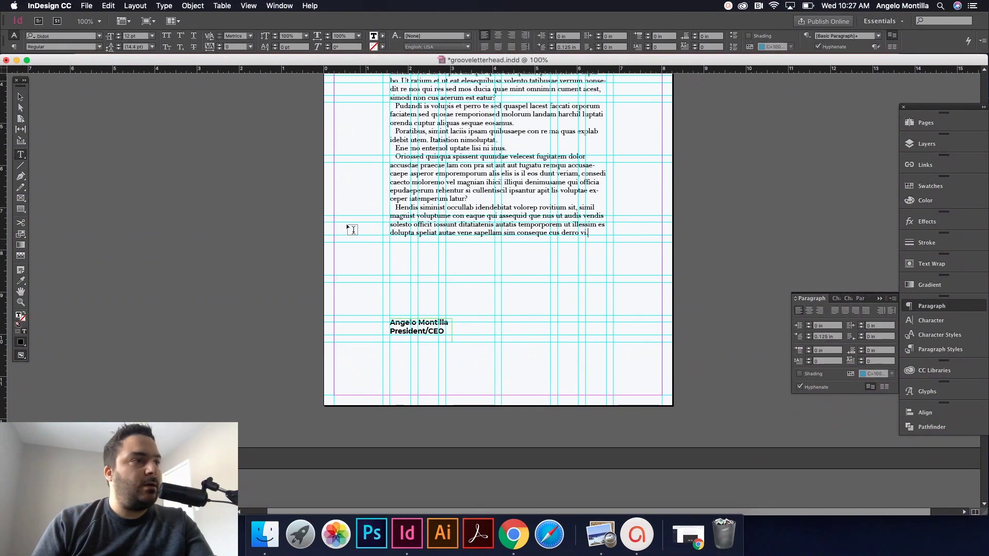
pyautogui.press('Escape')
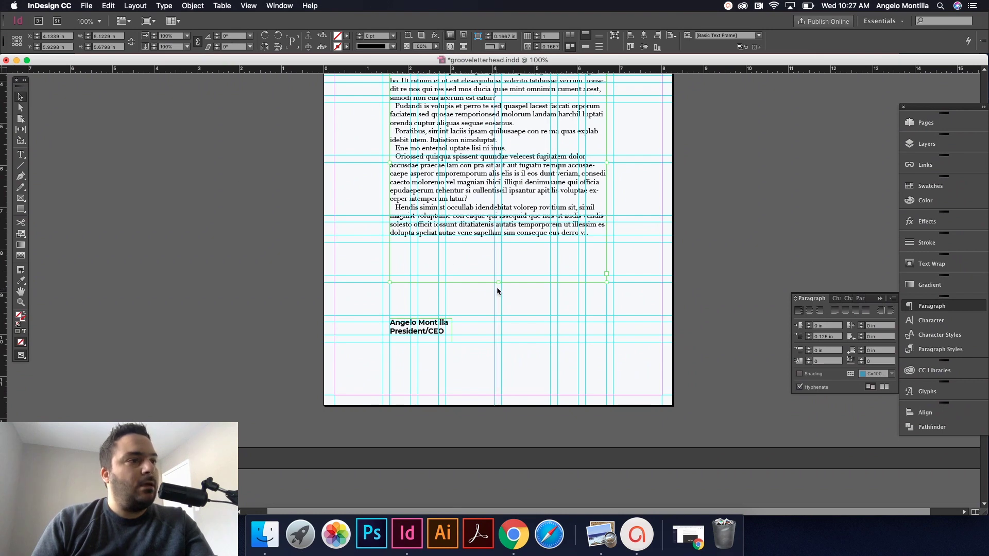
# Step: Shorten the body frame to end at its text and preview the page
pyautogui.moveTo(497, 282); pyautogui.dragTo(498, 248)
pyautogui.click(709, 248)
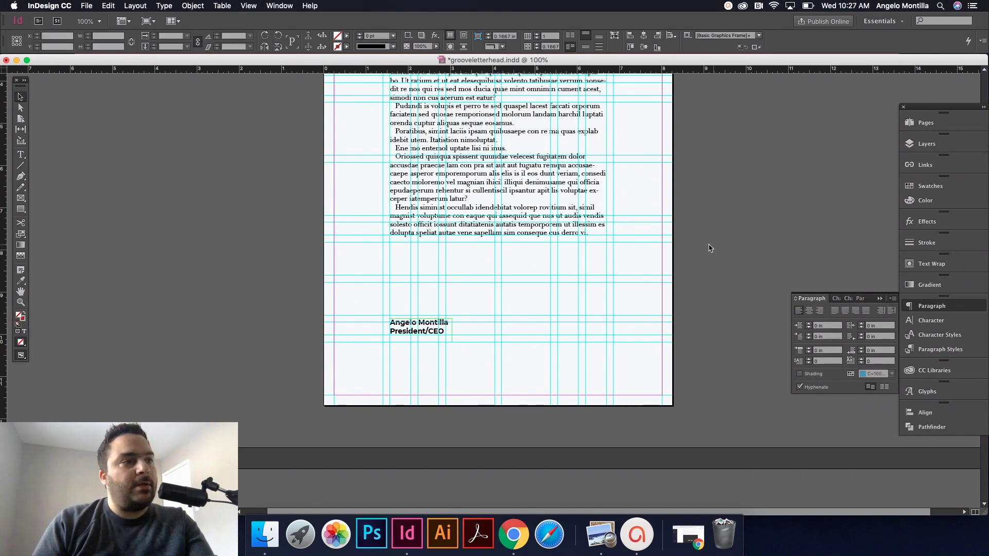
pyautogui.press('w')
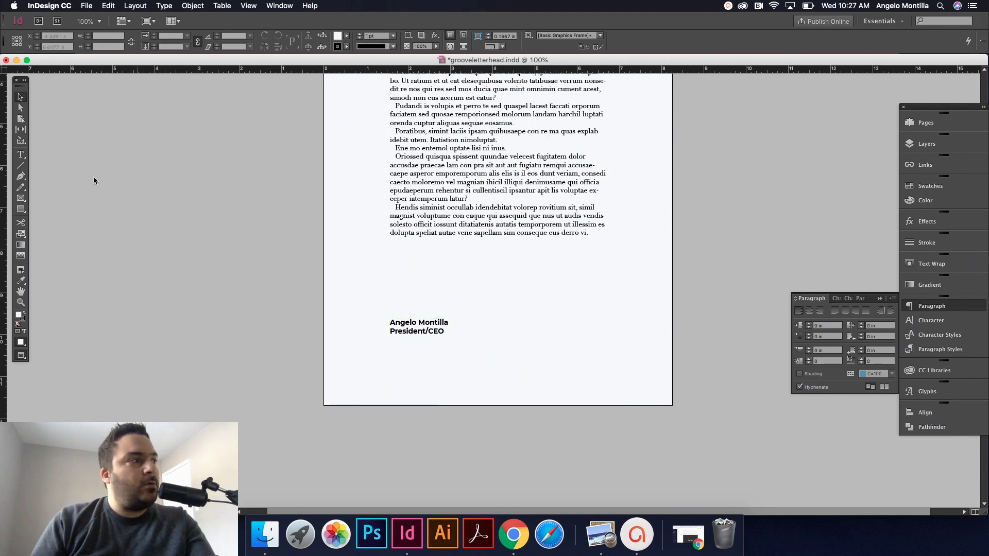
# Step: Draw a text frame below the body copy and type the closing line 'With wam regard,'
pyautogui.press('t')
pyautogui.press('w')
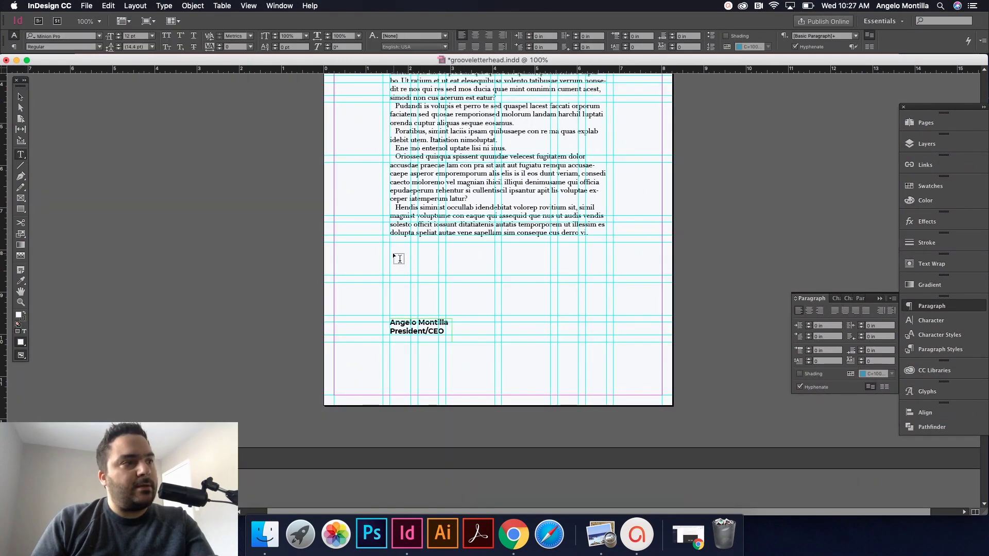
pyautogui.moveTo(391, 260); pyautogui.dragTo(494, 269)
pyautogui.write('Wi')
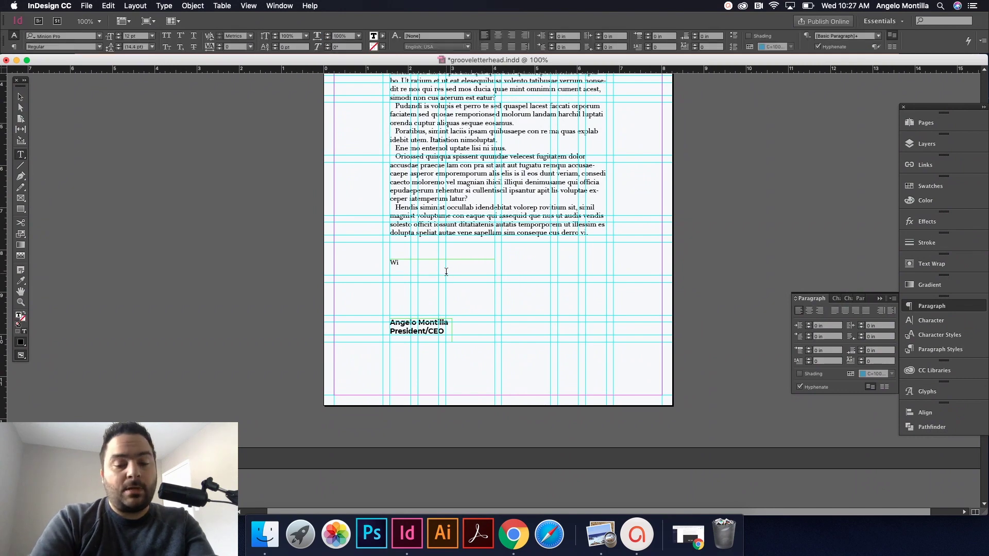
pyautogui.write('th wat')
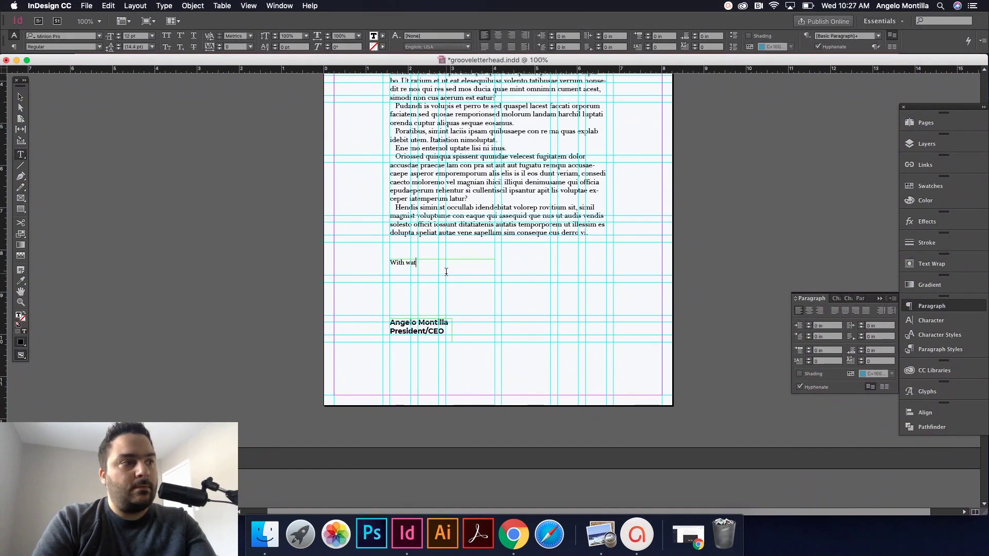
pyautogui.press('BackSpace')
pyautogui.press('BackSpace')
pyautogui.write('rm regard')
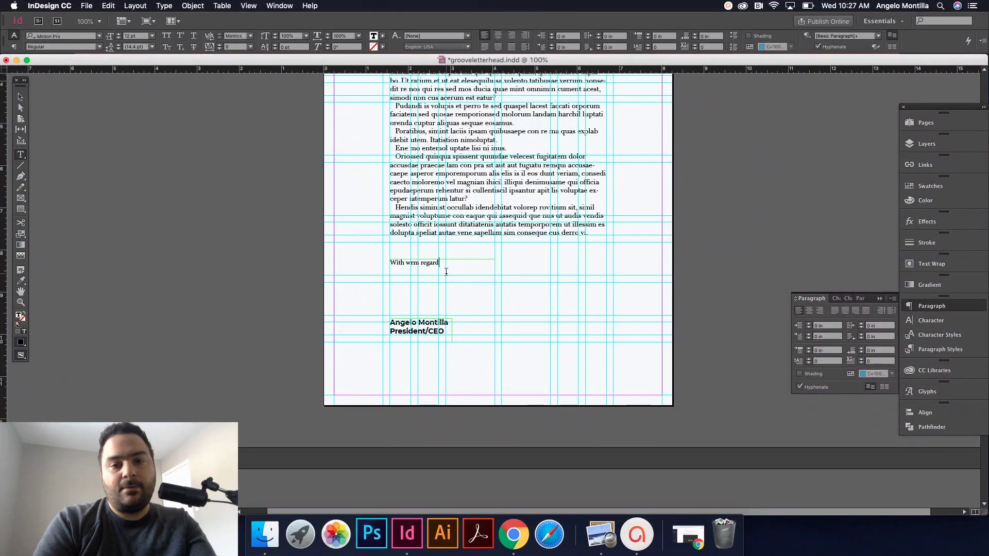
pyautogui.write(',')
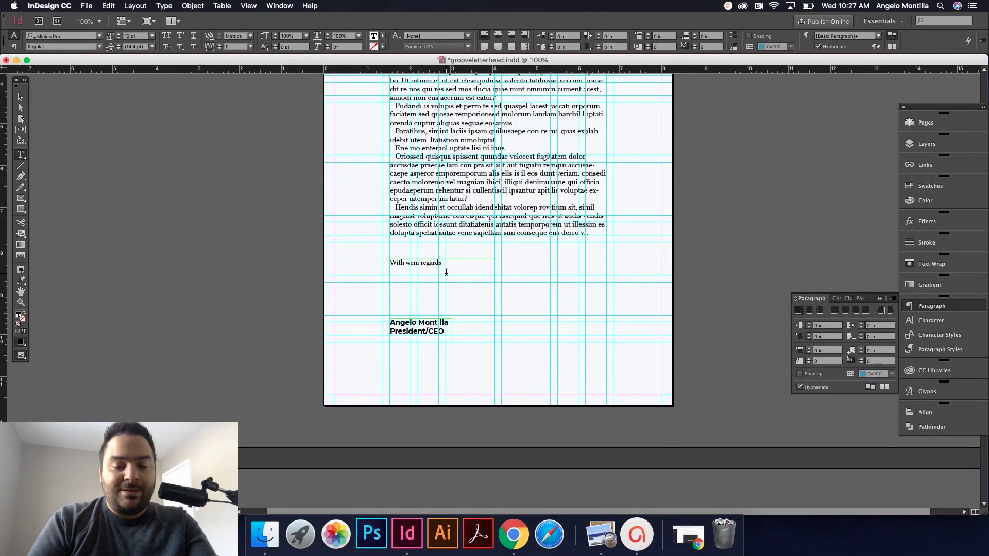
pyautogui.press('super+a')
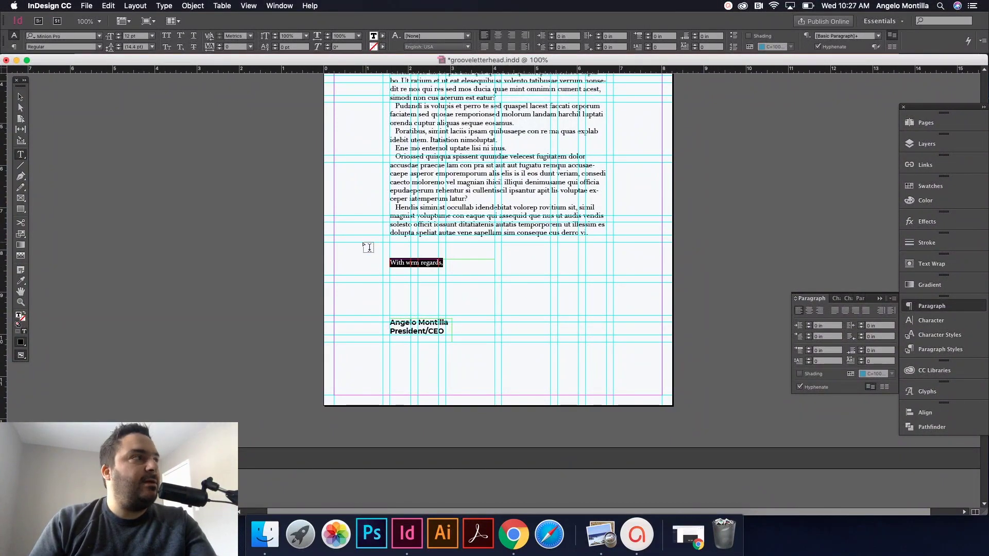
# Step: Set the closing line in Didot Regular, fit its frame, and move it down slightly
pyautogui.click(58, 36)
pyautogui.write('didot')
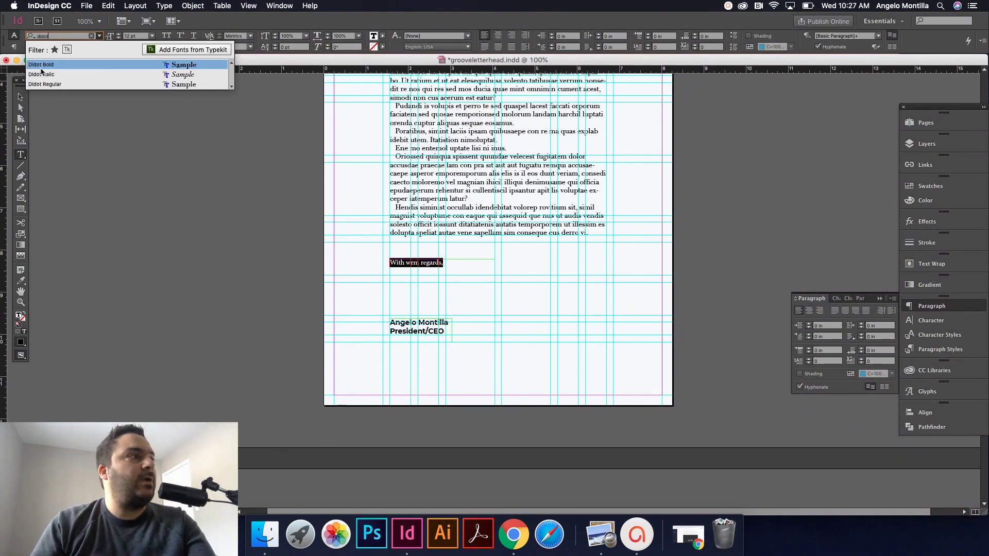
pyautogui.click(49, 84)
pyautogui.click(19, 97)
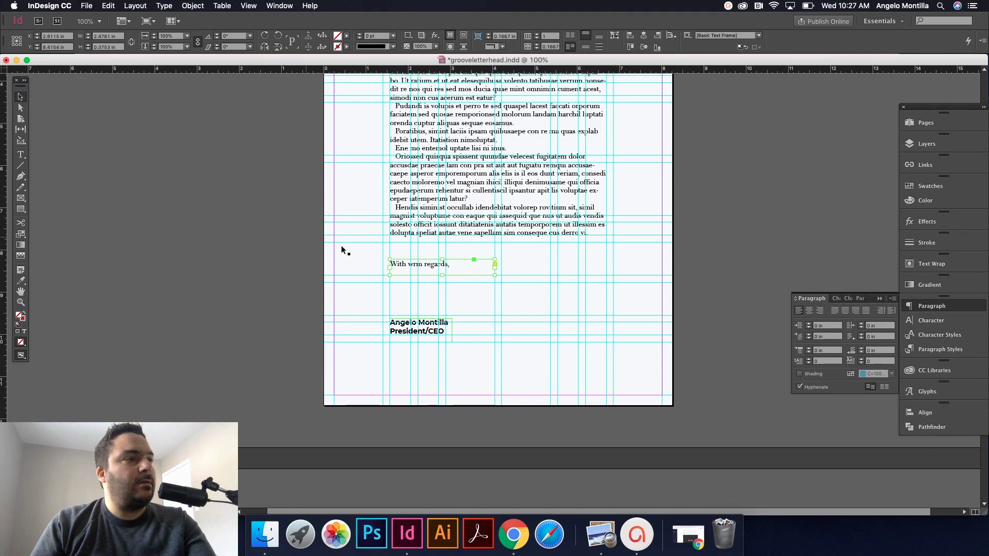
pyautogui.doubleClick(494, 275)
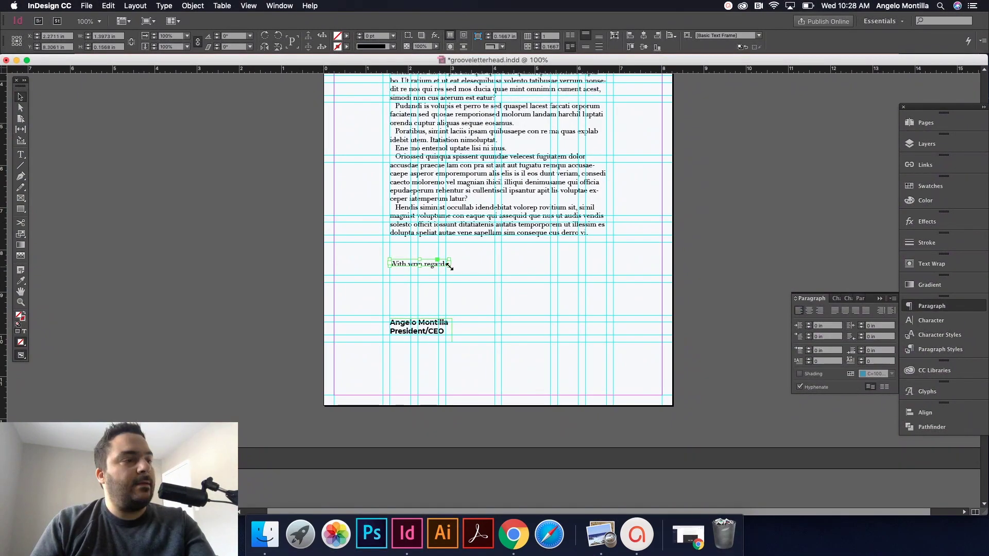
pyautogui.scroll(3, 422, 266)
pyautogui.moveTo(423, 274); pyautogui.dragTo(421, 302)
# Step: Correct the typo to 'warm' and refit the frame so the full closing line shows
pyautogui.doubleClick(423, 298)
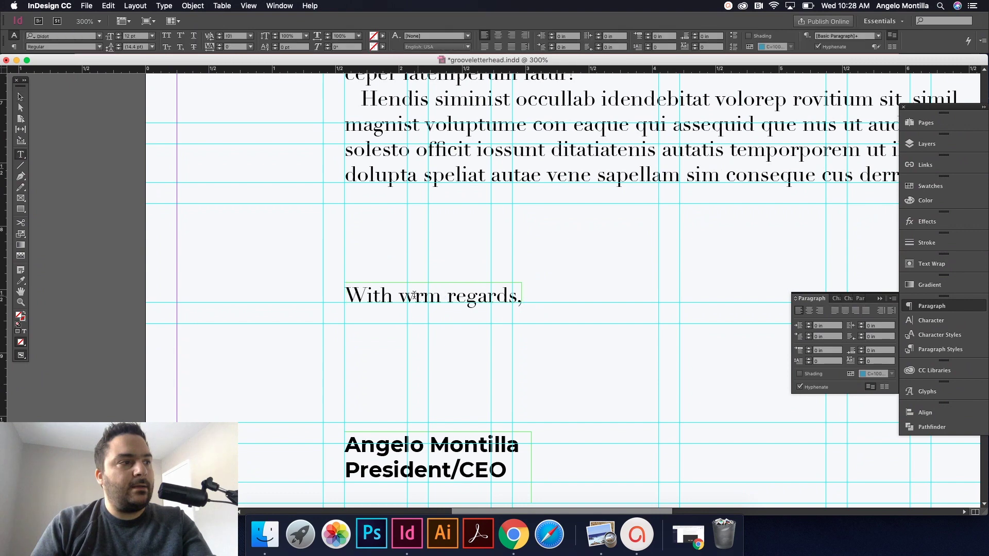
pyautogui.write('a')
pyautogui.click(20, 96)
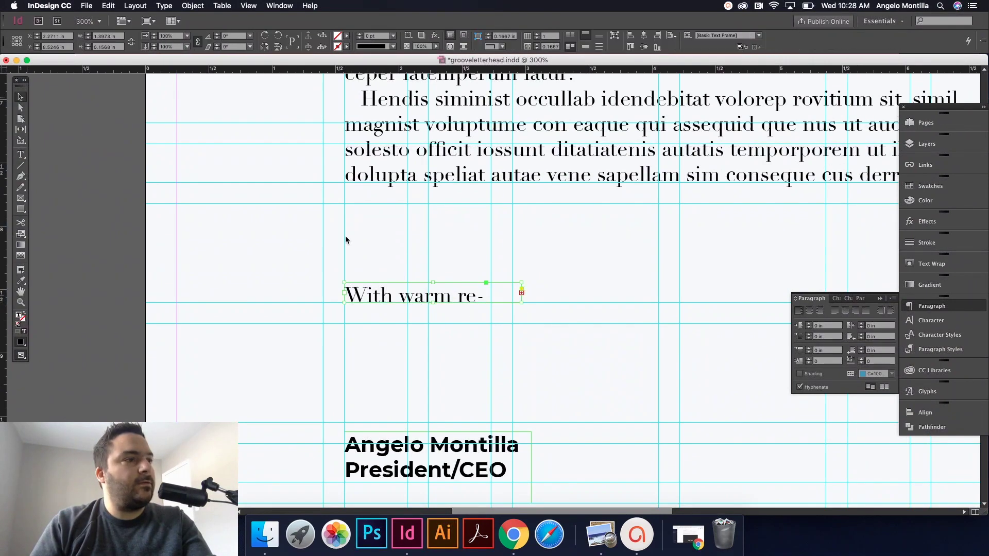
pyautogui.doubleClick(522, 303)
pyautogui.click(460, 264)
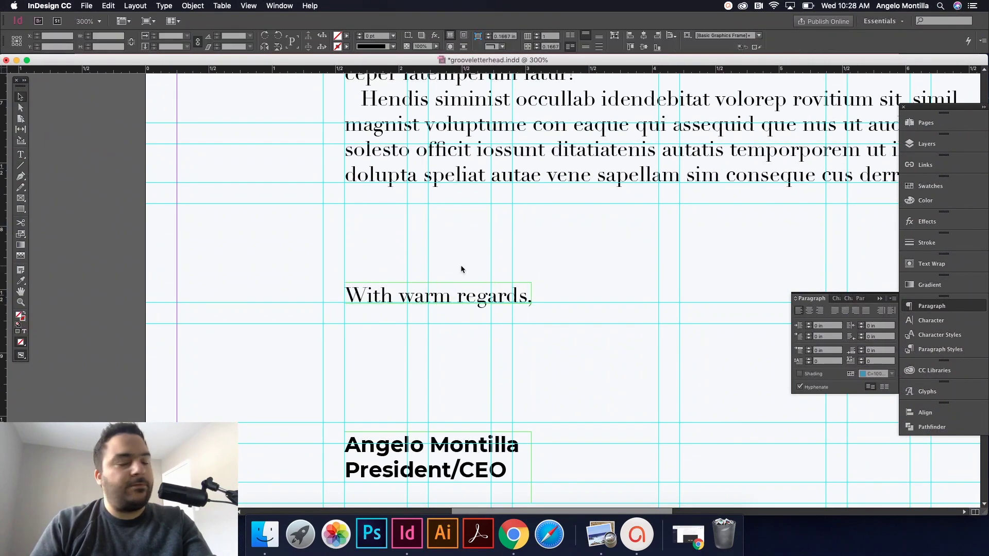
pyautogui.press('w')
pyautogui.moveTo(542, 333); pyautogui.dragTo(542, 226)
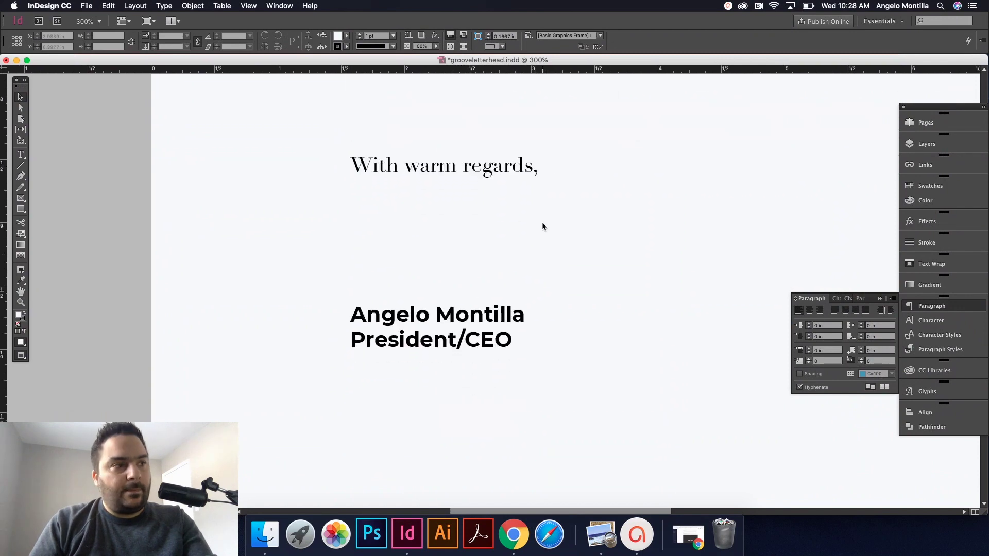
pyautogui.press('super+minus')
pyautogui.press('super+minus')
pyautogui.press('w')
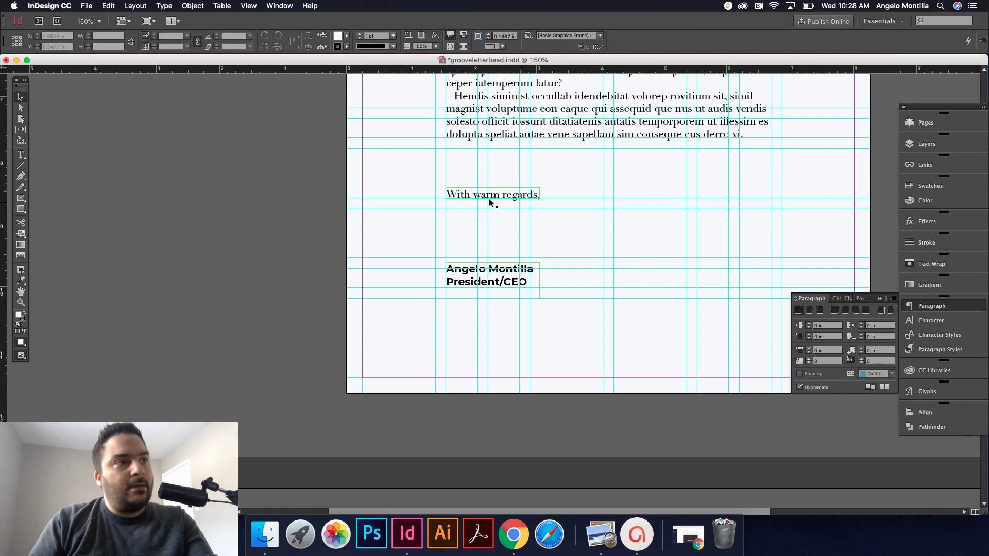
pyautogui.moveTo(489, 203); pyautogui.dragTo(525, 200)
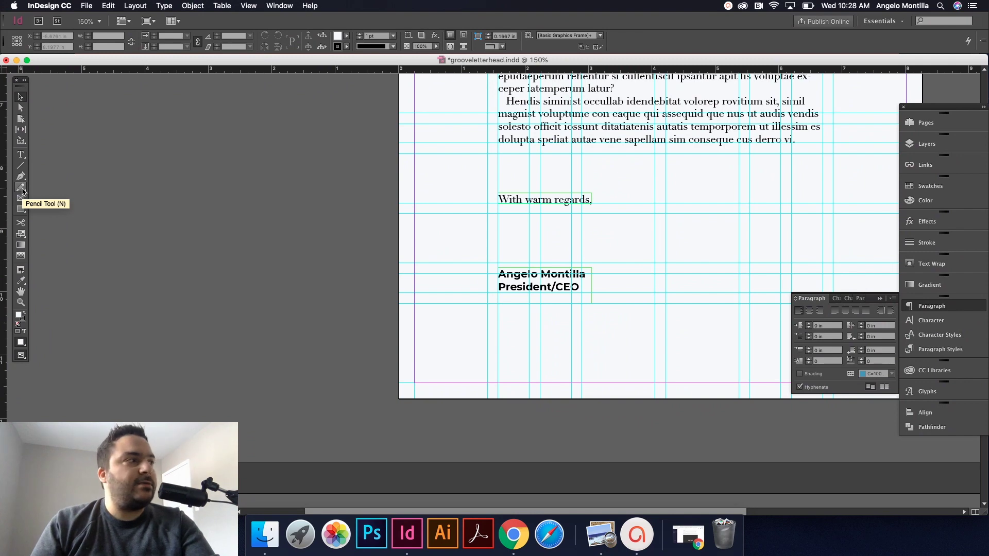
pyautogui.click(23, 189)
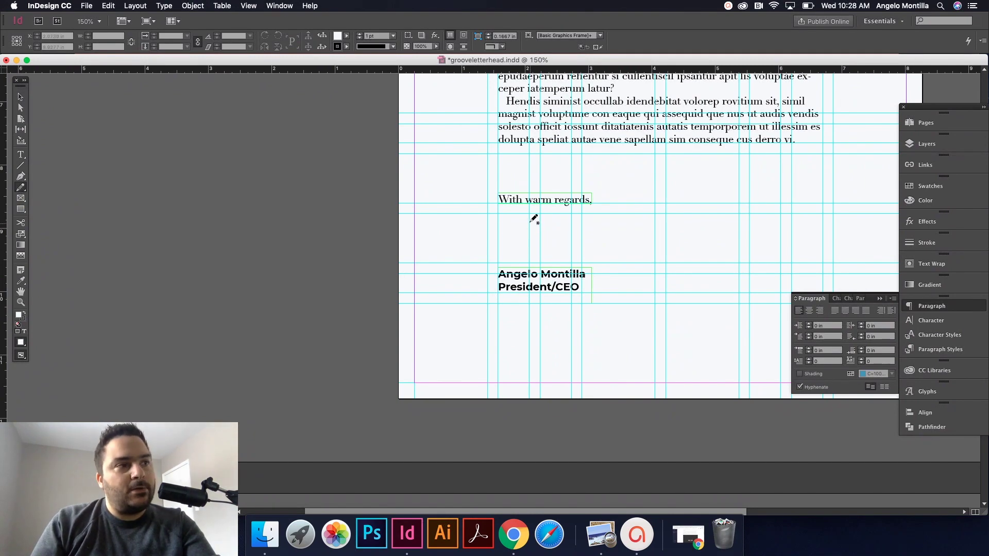
pyautogui.moveTo(493, 254)
pyautogui.mouseDown()
pyautogui.moveTo(525, 244)
pyautogui.moveTo(553, 249)
pyautogui.moveTo(598, 218)
pyautogui.mouseUp()
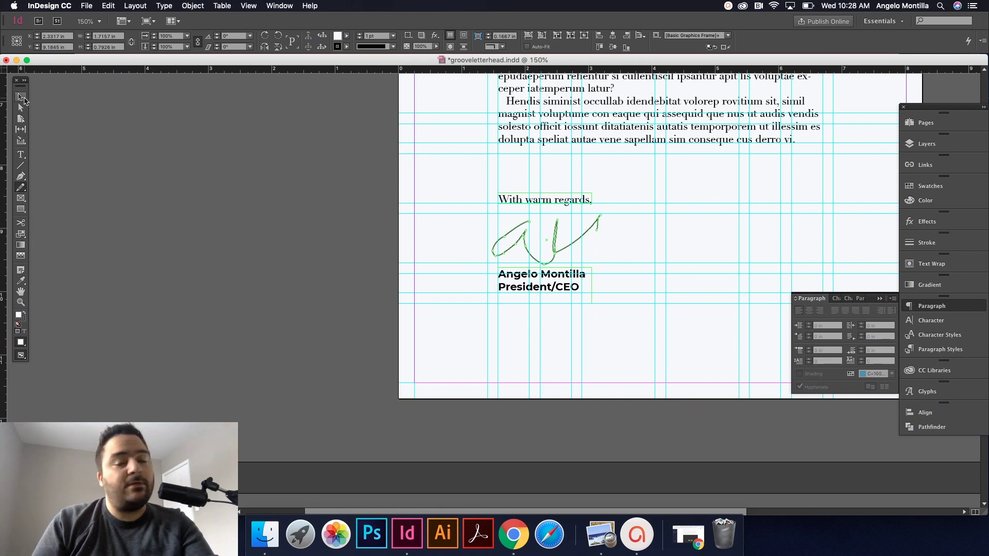
pyautogui.click(20, 97)
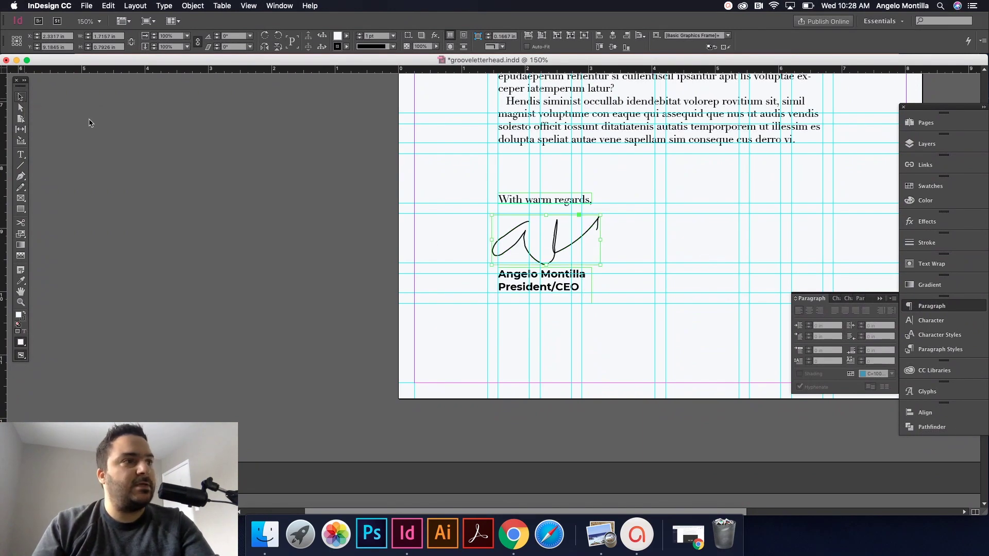
pyautogui.click(517, 243)
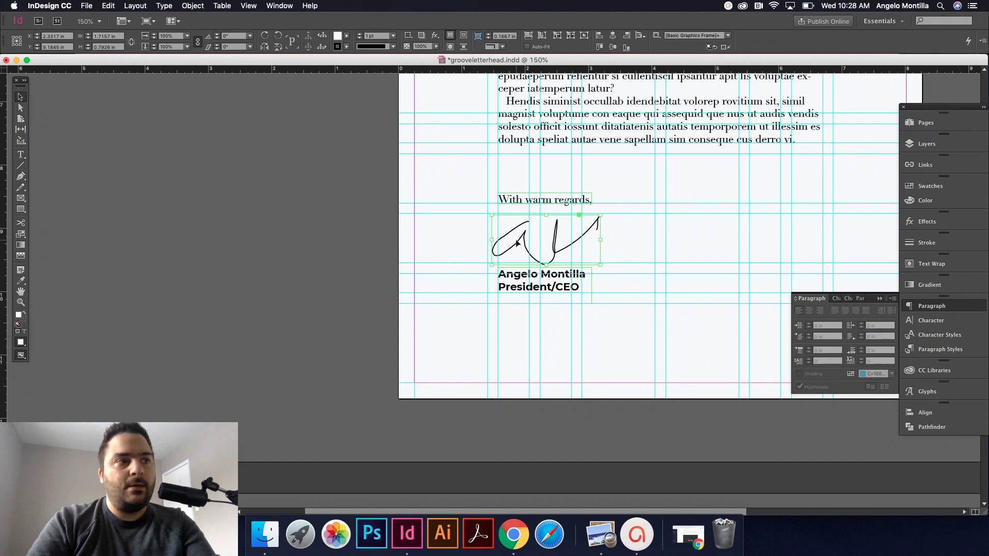
pyautogui.press('Delete')
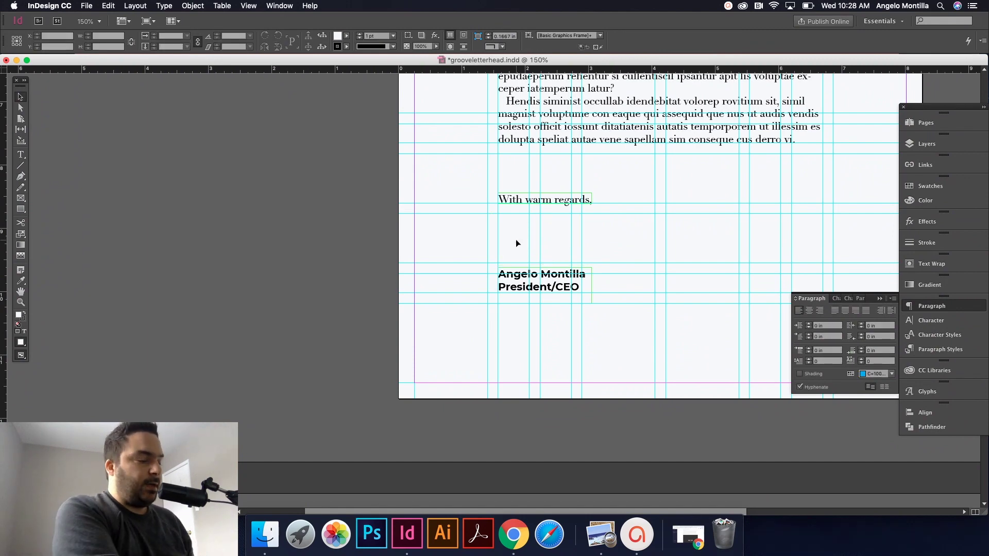
pyautogui.click(654, 259)
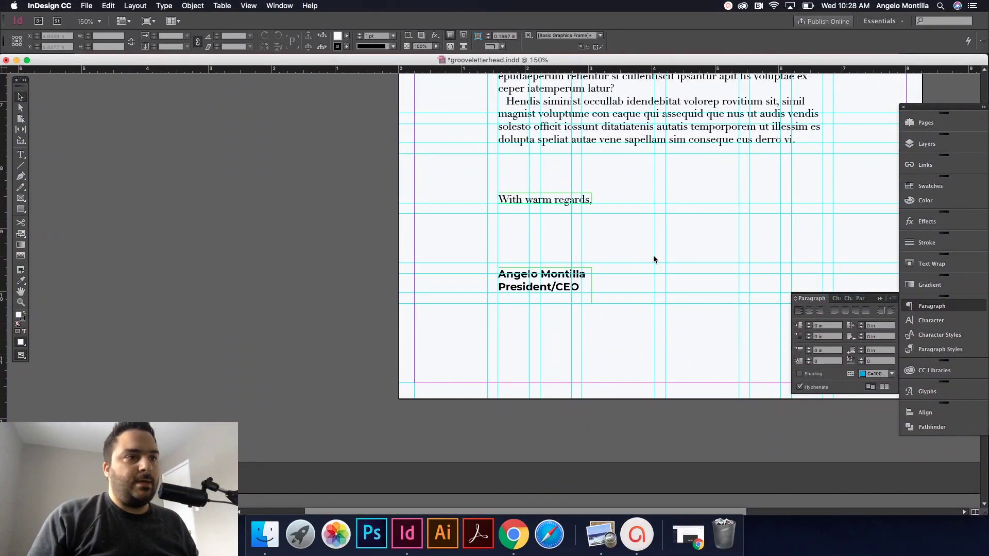
pyautogui.hscroll(5, 670, 264)
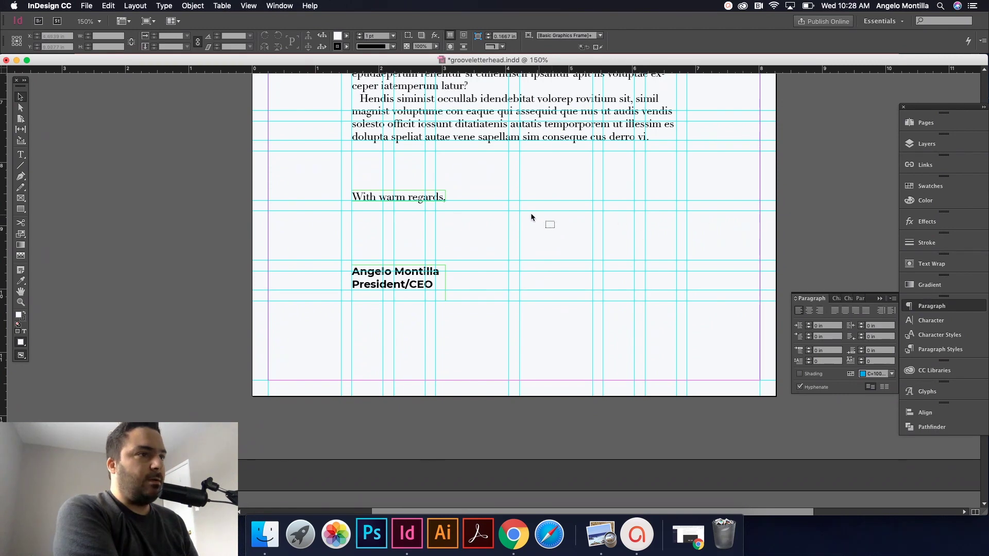
# Step: Draw a freehand signature with the Pencil to the right of the closing line
pyautogui.moveTo(586, 239); pyautogui.dragTo(629, 239)
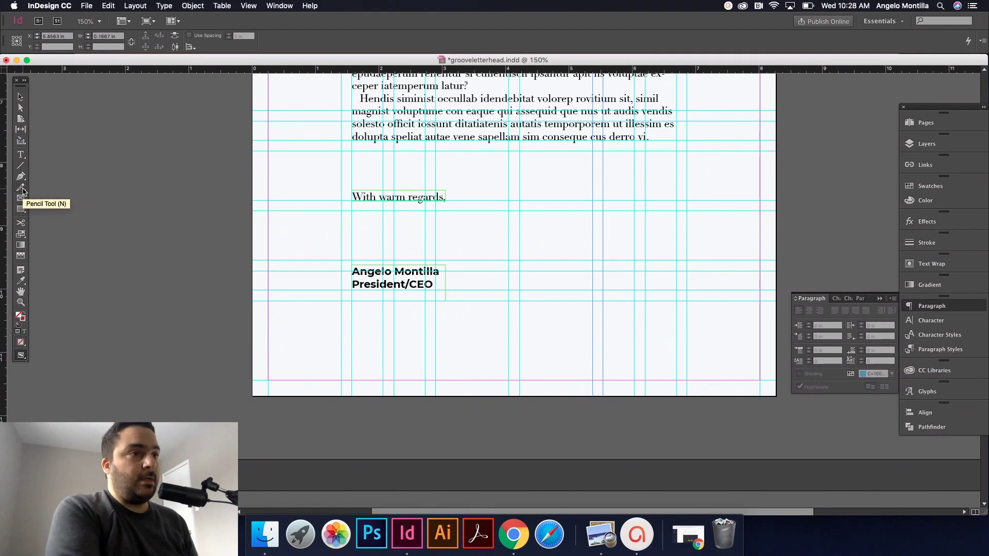
pyautogui.click(23, 190)
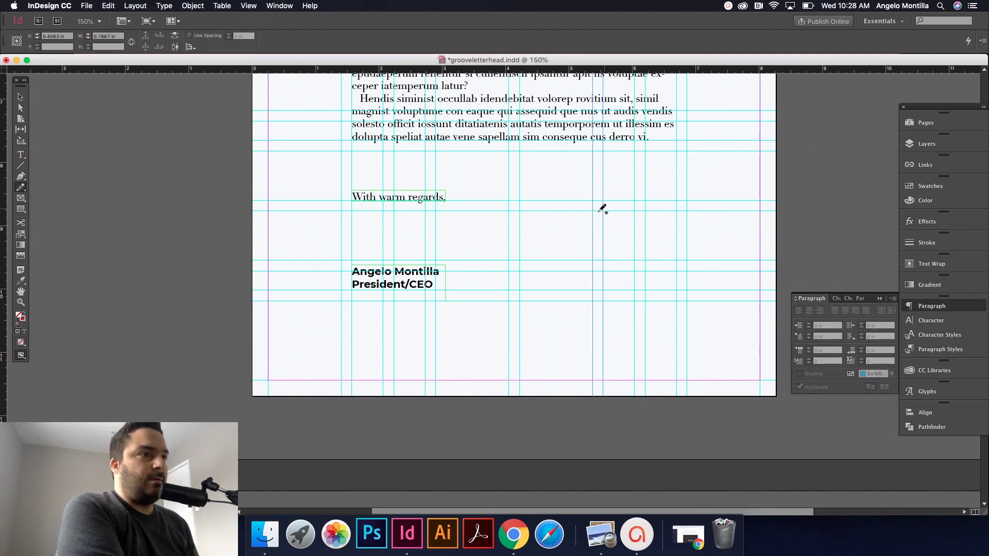
pyautogui.moveTo(518, 228)
pyautogui.mouseDown()
pyautogui.moveTo(558, 215)
pyautogui.moveTo(620, 217)
pyautogui.moveTo(714, 192)
pyautogui.mouseUp()
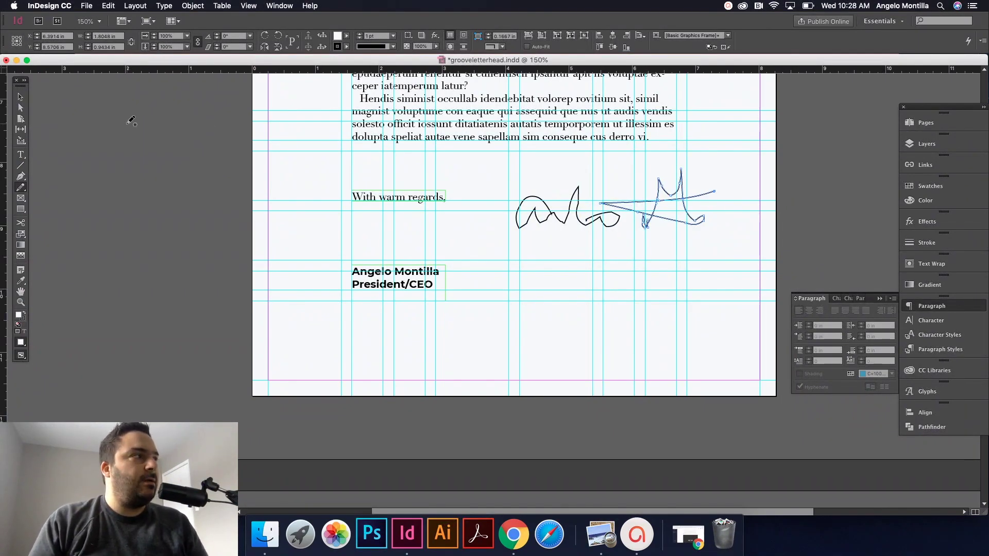
# Step: Select both signature strokes together and bring up the Swatches panel
pyautogui.click(21, 97)
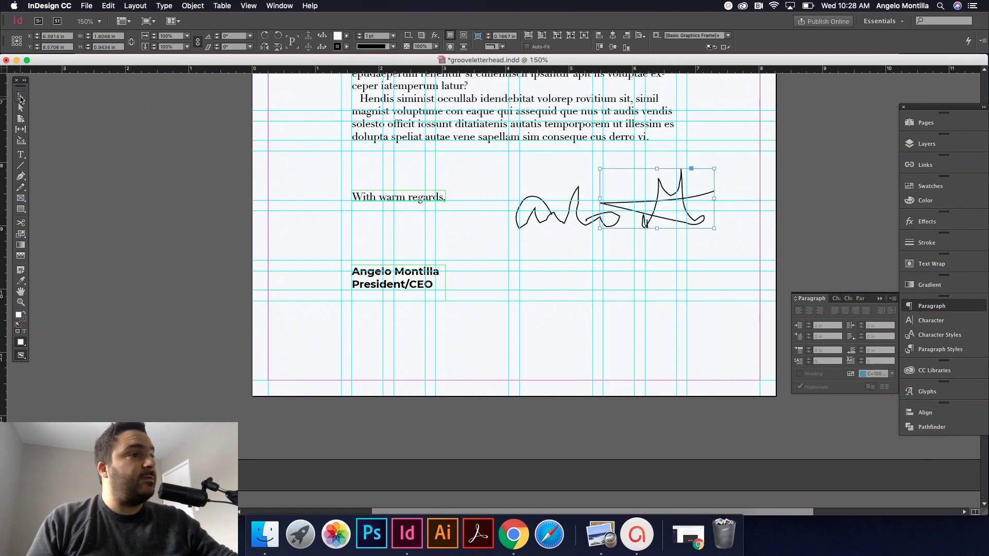
pyautogui.click(514, 193)
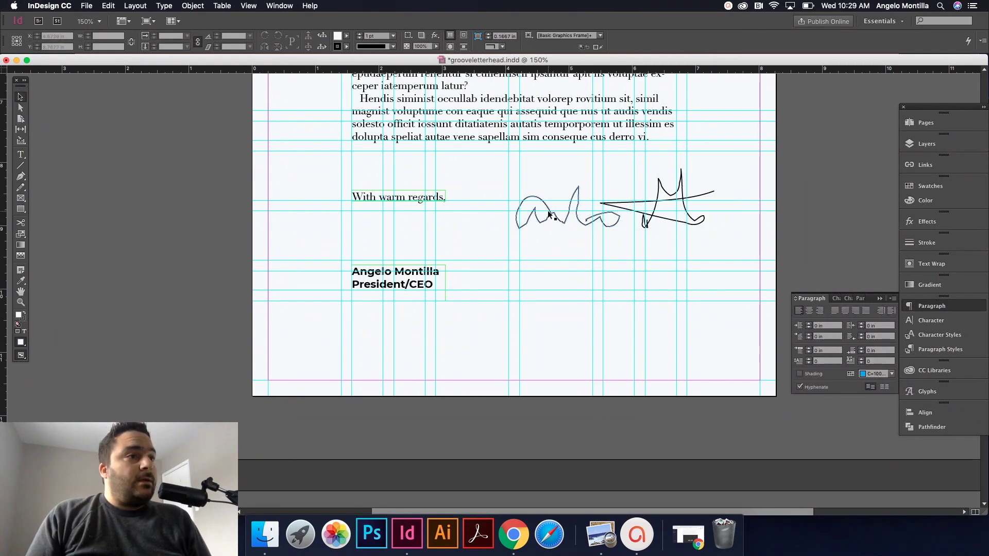
pyautogui.click(554, 211)
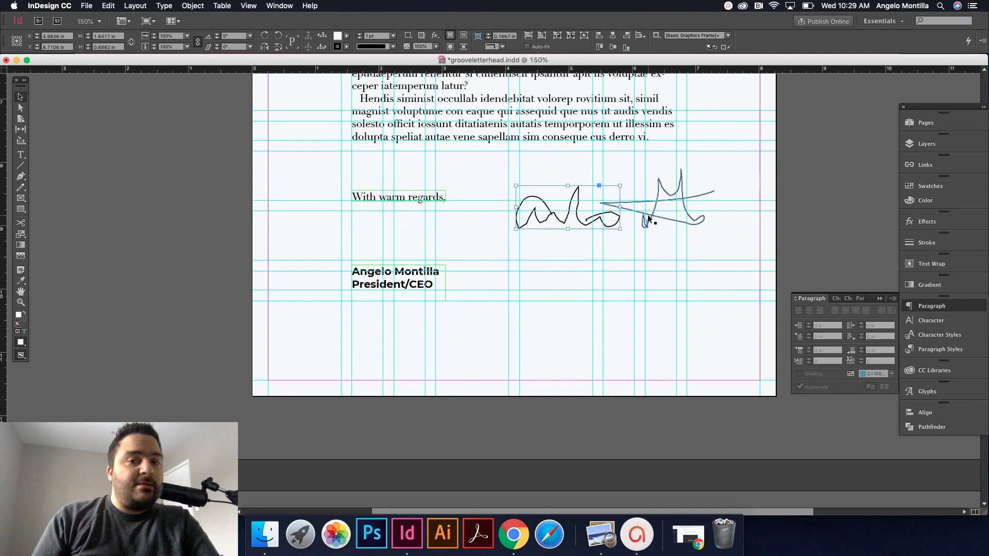
pyautogui.click(649, 219)
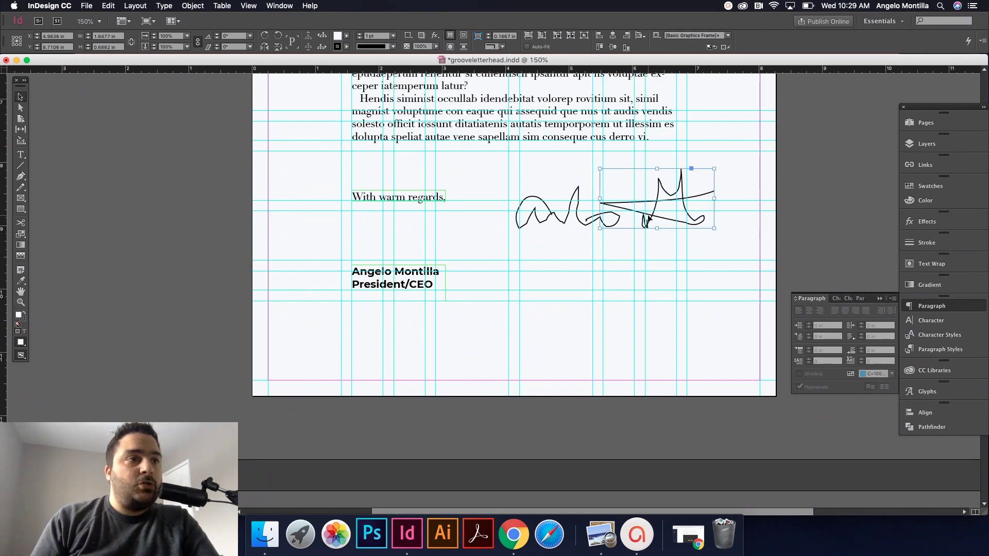
pyautogui.click(682, 247)
pyautogui.moveTo(530, 173); pyautogui.dragTo(724, 243)
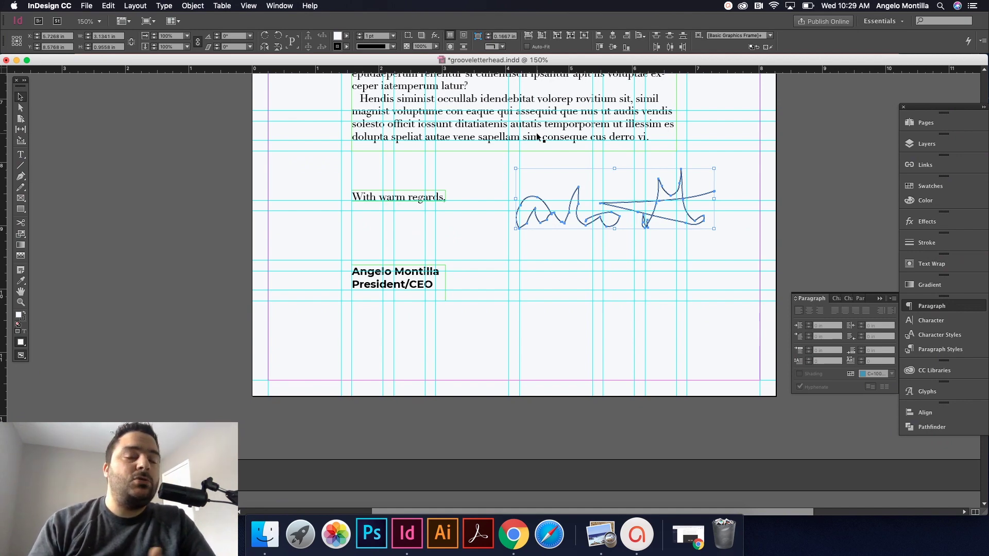
pyautogui.moveTo(540, 241)
pyautogui.mouseDown()
pyautogui.moveTo(609, 232)
pyautogui.moveTo(710, 193)
pyautogui.mouseUp()
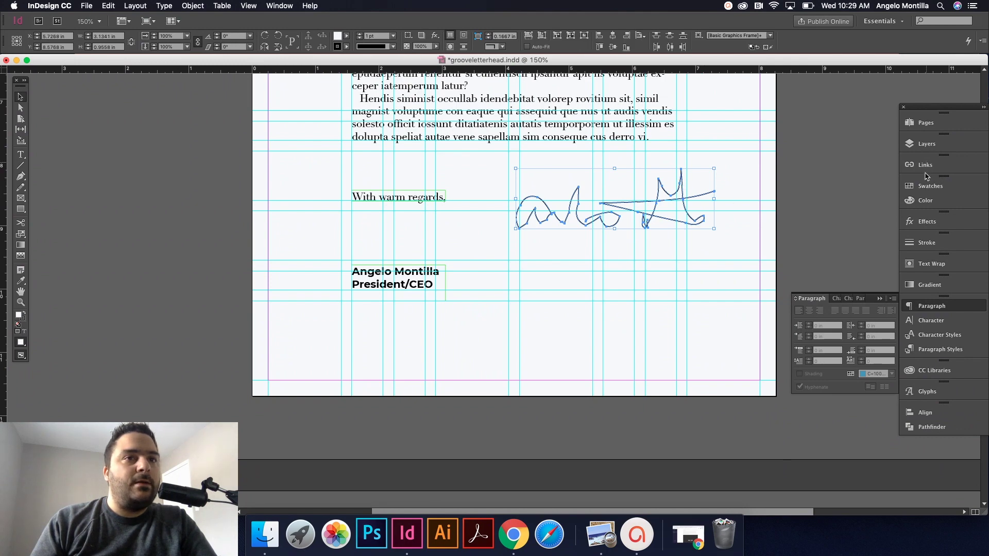
pyautogui.click(927, 189)
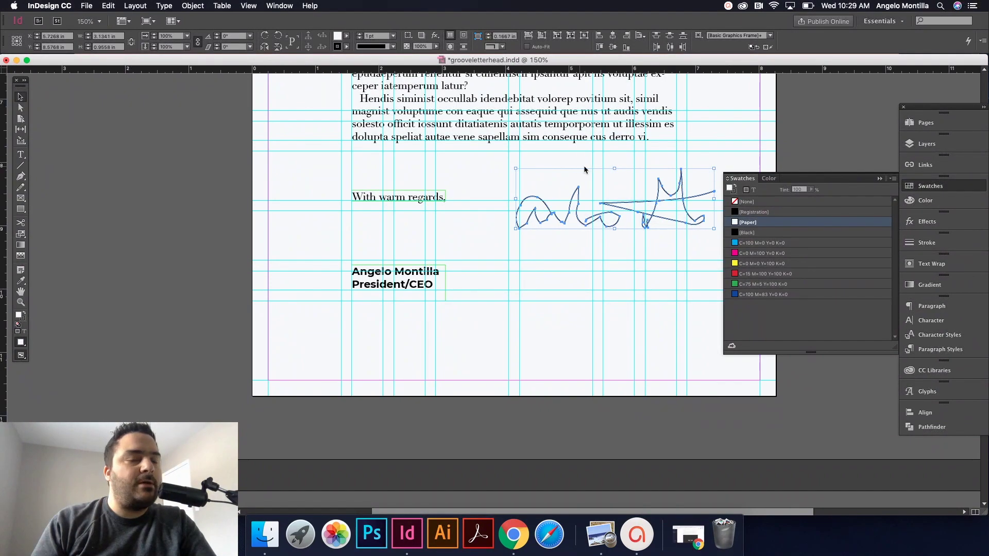
# Step: Set the signature's fill to [None], increase its stroke weight, and preview without guides
pyautogui.click(745, 202)
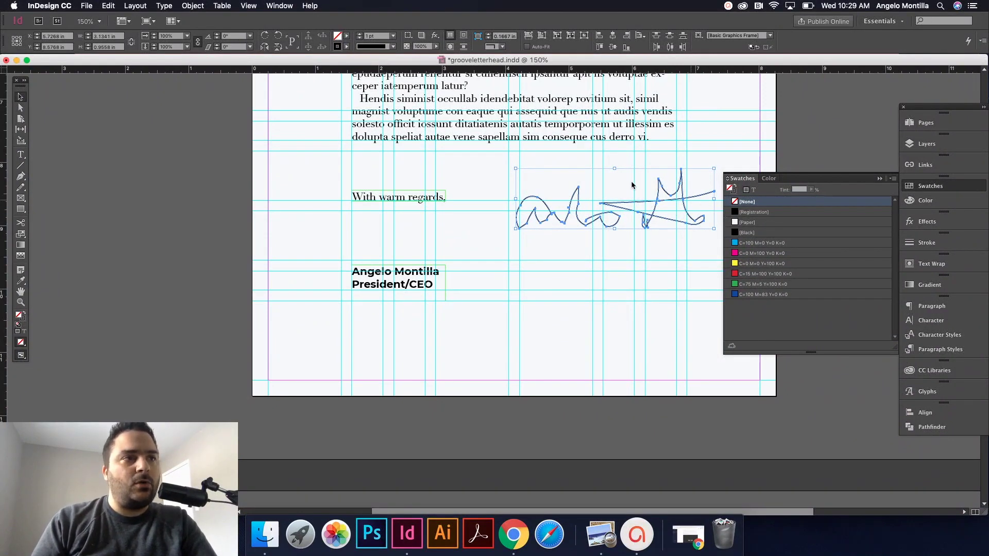
pyautogui.moveTo(532, 159)
pyautogui.mouseDown()
pyautogui.moveTo(561, 186)
pyautogui.moveTo(707, 239)
pyautogui.mouseUp()
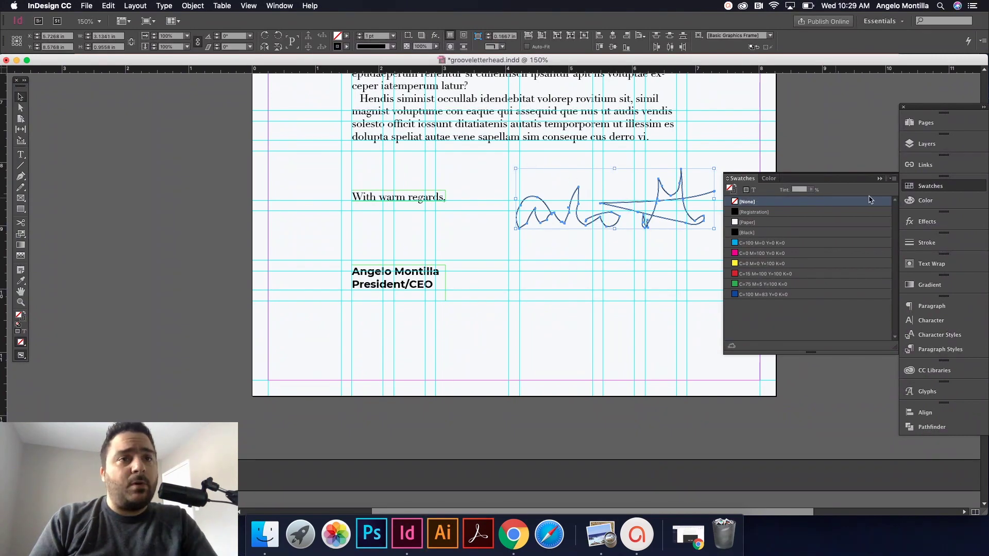
pyautogui.click(926, 242)
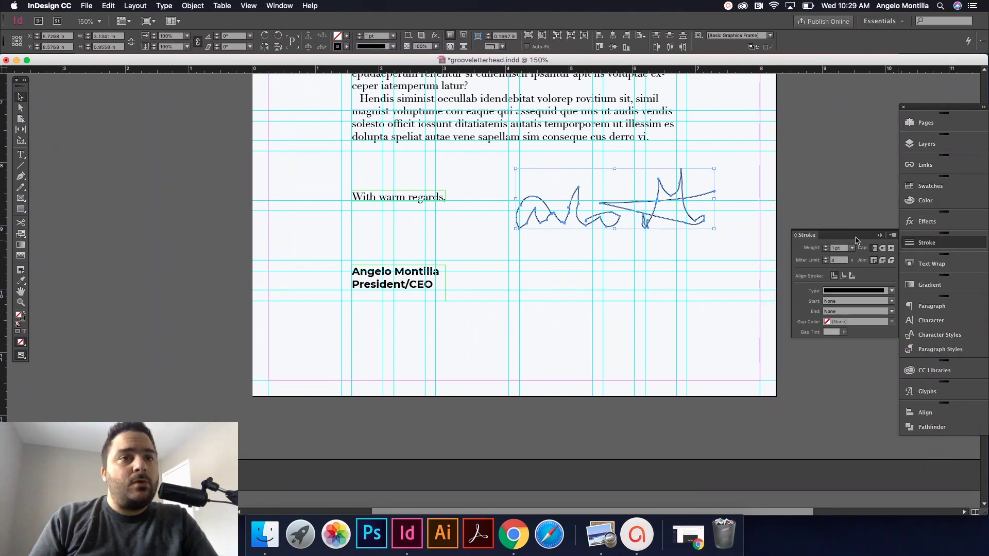
pyautogui.click(826, 246)
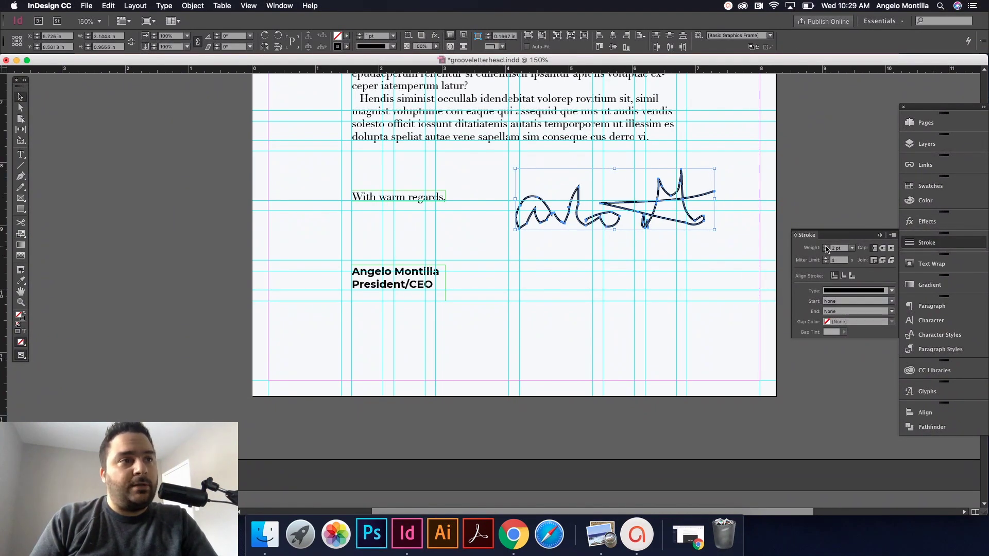
pyautogui.click(750, 207)
pyautogui.press('w')
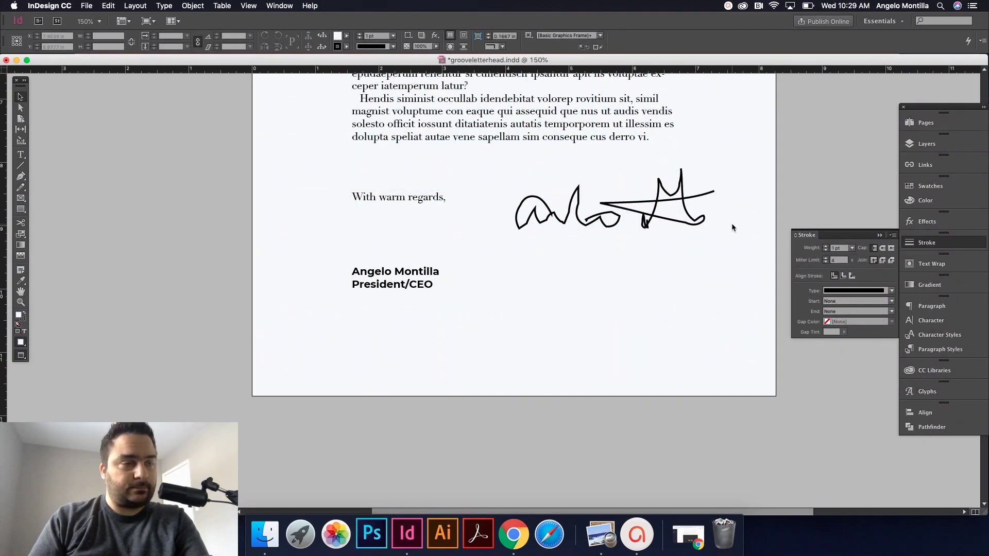
pyautogui.click(659, 201)
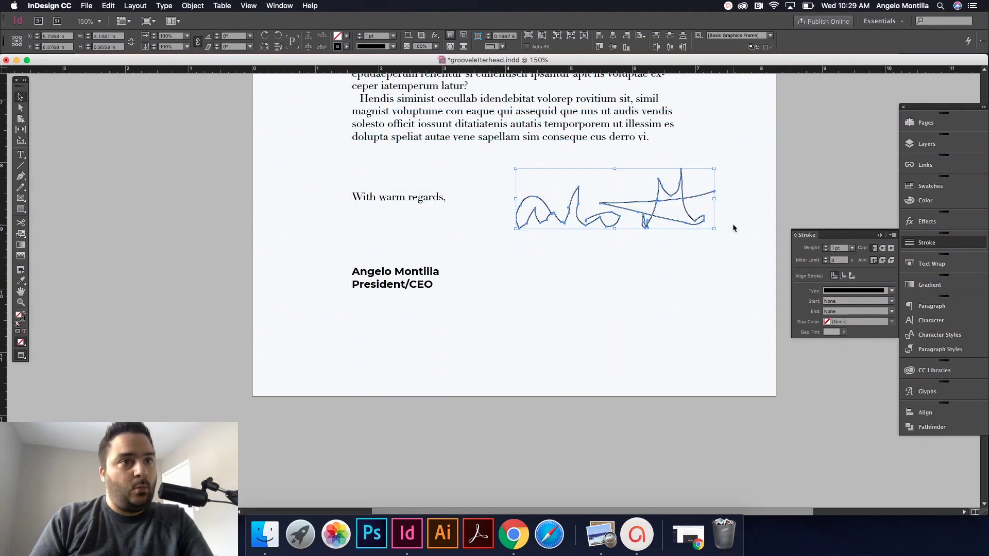
# Step: Group the signature strokes and scale the group down proportionally
pyautogui.press('super+g')
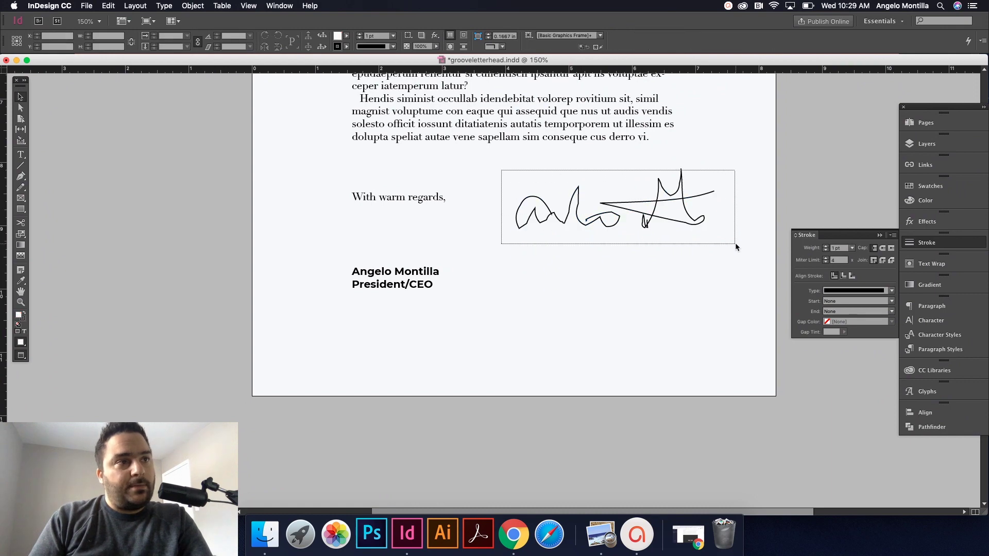
pyautogui.press('super+z')
pyautogui.press('super+shift+z')
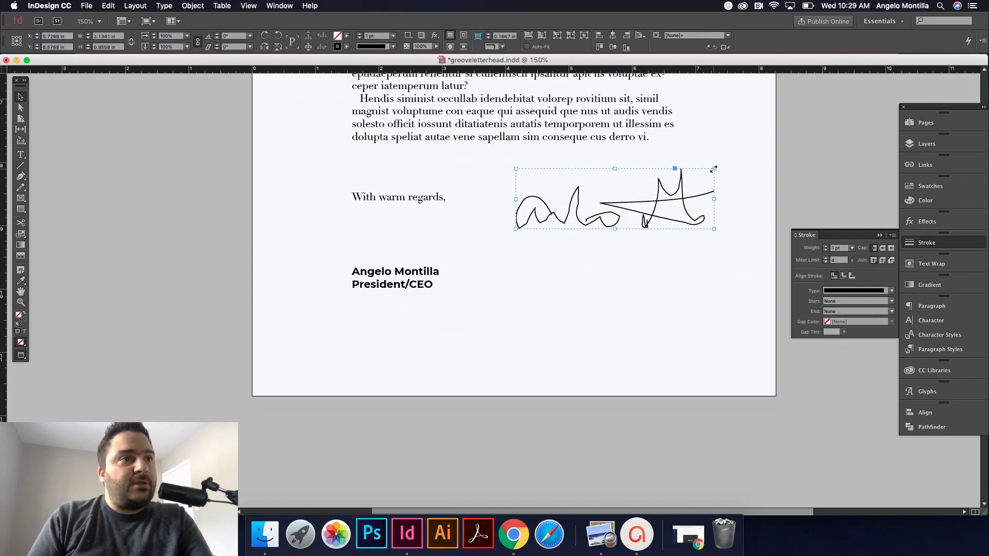
pyautogui.moveTo(713, 169)
pyautogui.mouseDown()
pyautogui.moveTo(674, 194)
pyautogui.moveTo(669, 212)
pyautogui.moveTo(625, 196)
pyautogui.mouseUp()
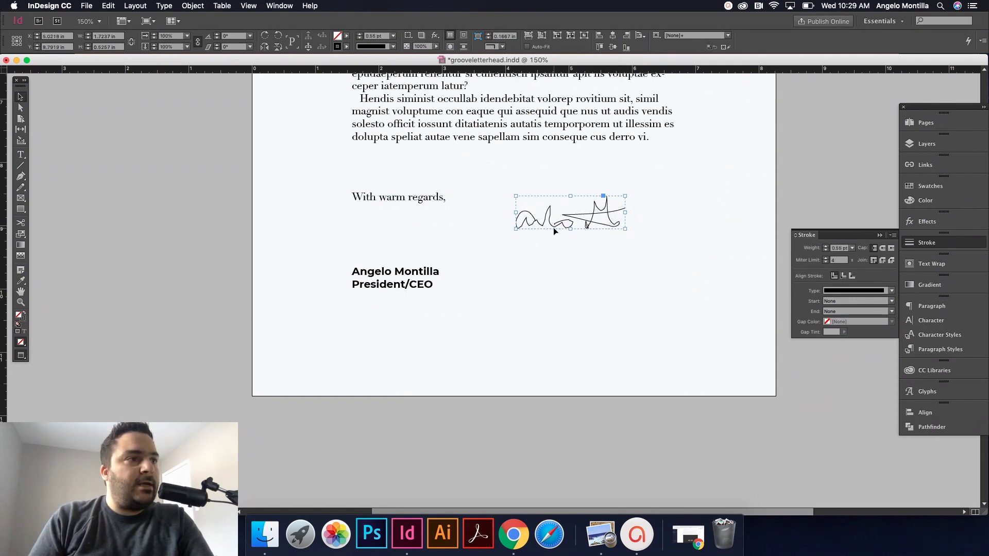
# Step: Move the signature under 'With warm regards,', enlarge it slightly and undo its tilt
pyautogui.moveTo(553, 227); pyautogui.dragTo(389, 255)
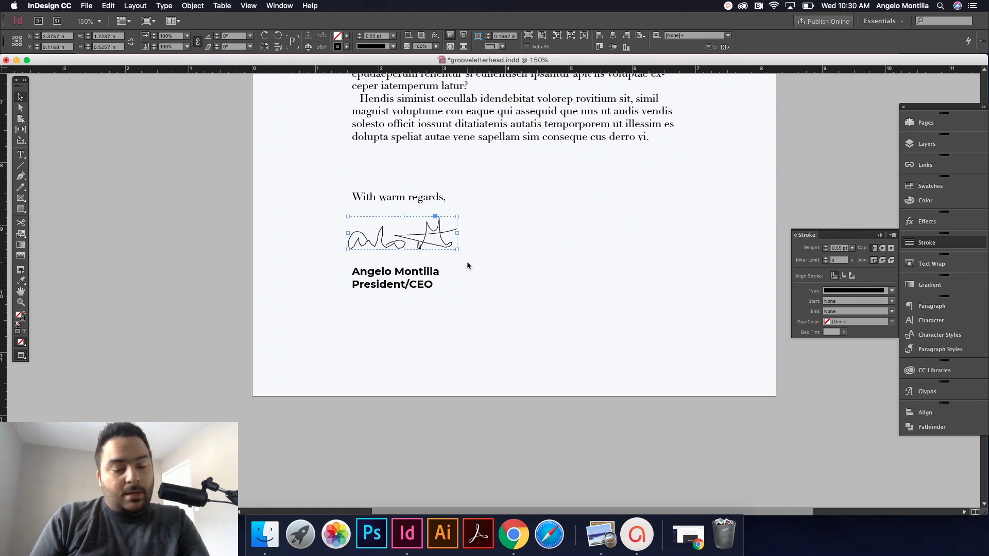
pyautogui.moveTo(460, 251); pyautogui.dragTo(482, 248)
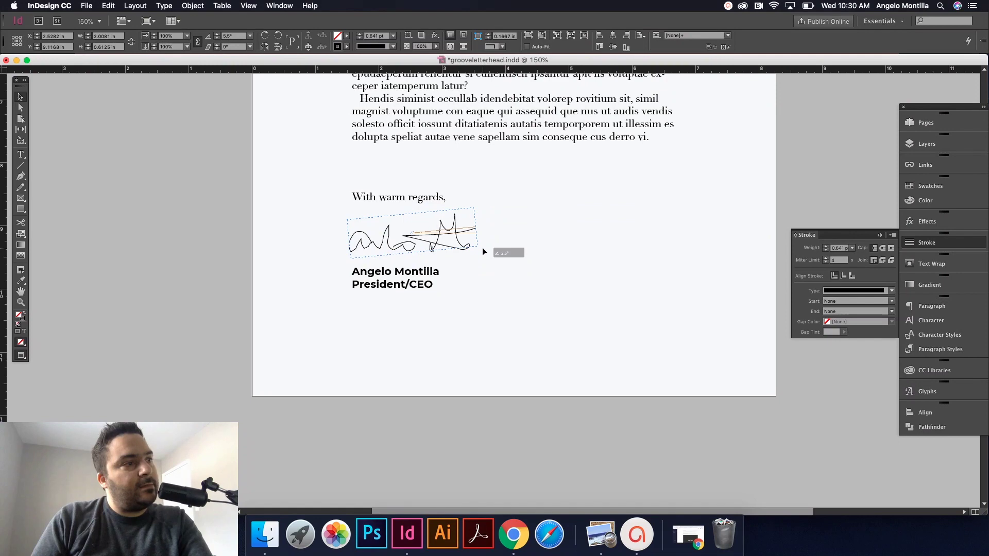
pyautogui.click(518, 262)
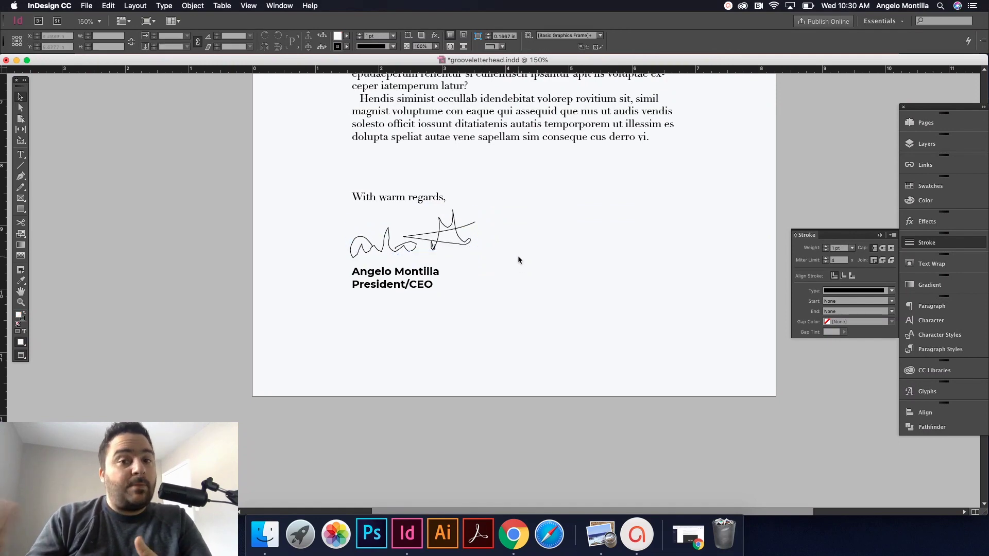
pyautogui.press('super+z')
pyautogui.click(517, 256)
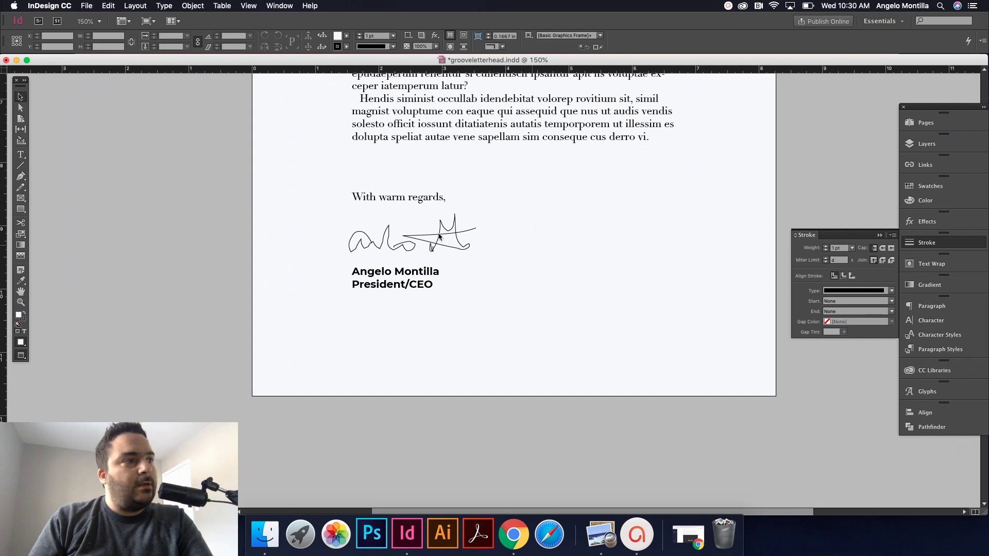
# Step: Zoom out to the whole letter, check the signature, then switch to Preview's stationary1.png
pyautogui.press('super+minus')
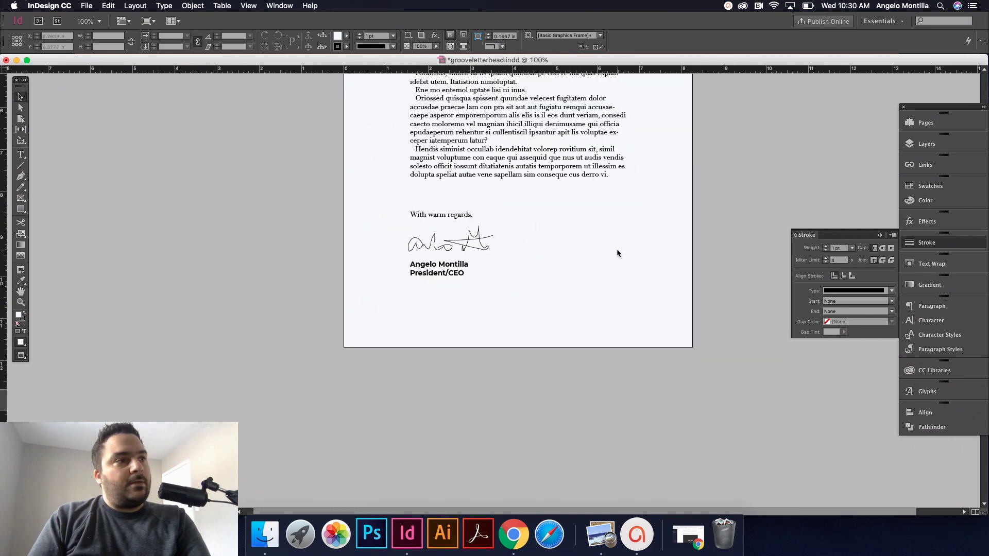
pyautogui.scroll(5, 618, 249)
pyautogui.scroll(2, 643, 317)
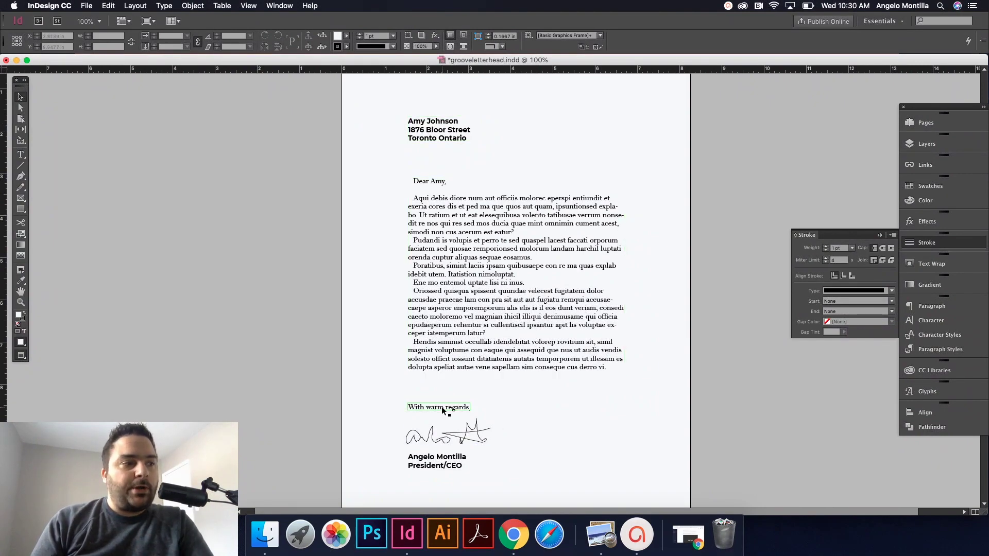
pyautogui.click(449, 432)
pyautogui.scroll(-1, 549, 448)
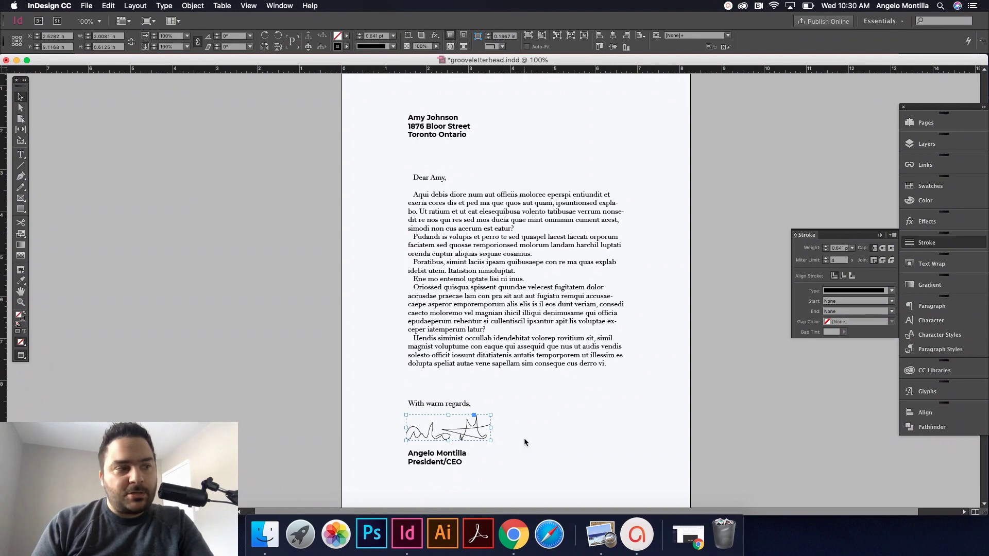
pyautogui.click(579, 438)
pyautogui.scroll(-1, 579, 438)
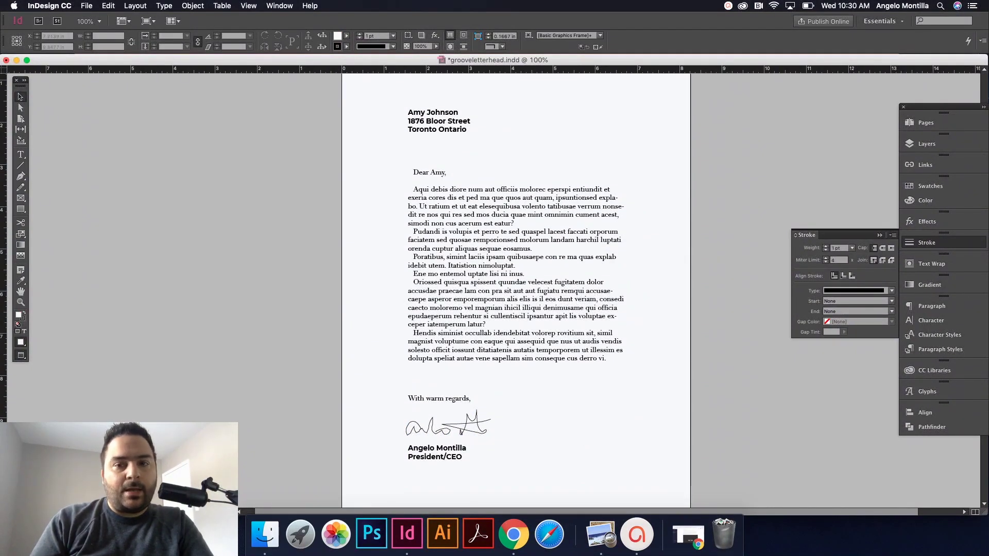
pyautogui.press('super+Tab')
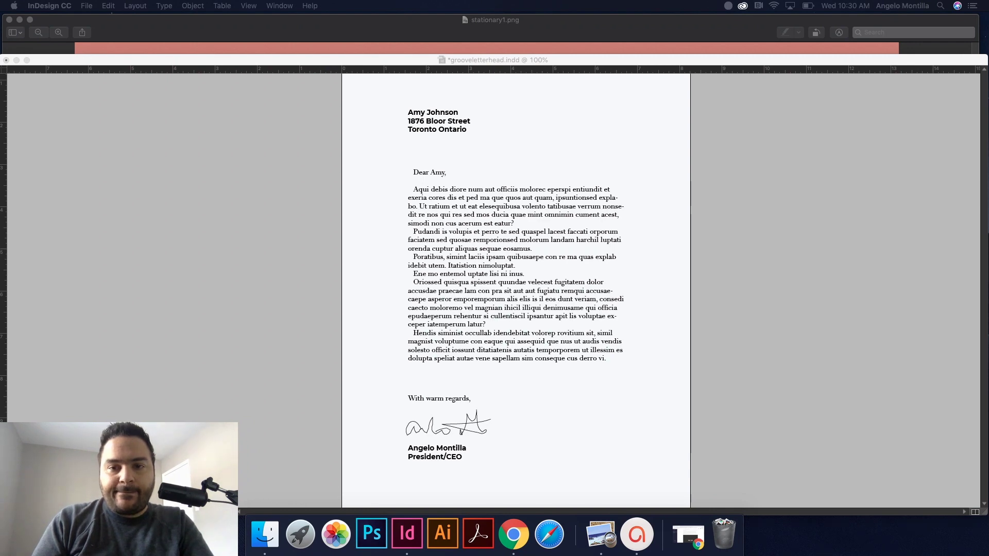
# Step: Place the GROOVE Music Factory logo file below the body text
pyautogui.moveTo(950, 154)
pyautogui.mouseDown()
pyautogui.moveTo(618, 335)
pyautogui.moveTo(674, 401)
pyautogui.moveTo(643, 420)
pyautogui.mouseUp()
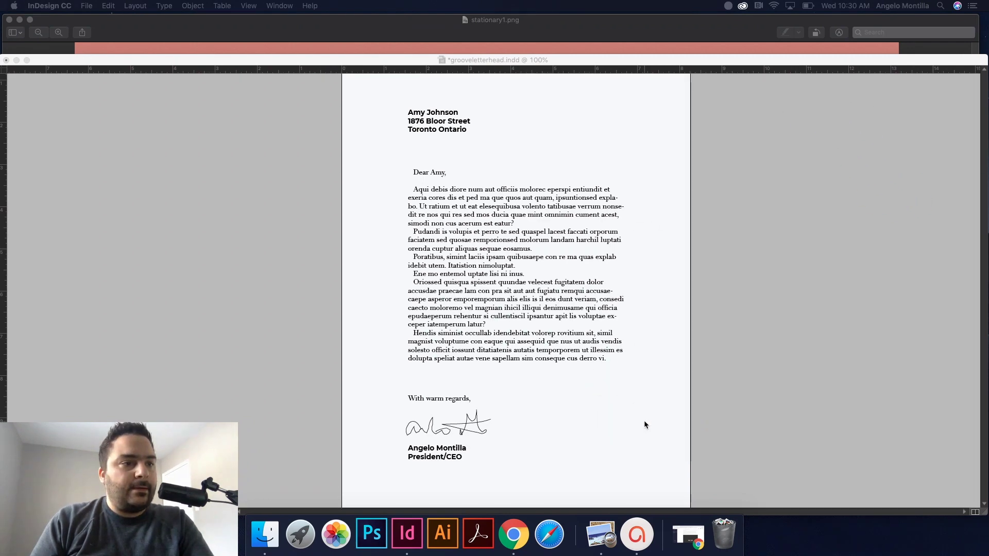
pyautogui.moveTo(577, 407); pyautogui.dragTo(660, 466)
pyautogui.click(693, 441)
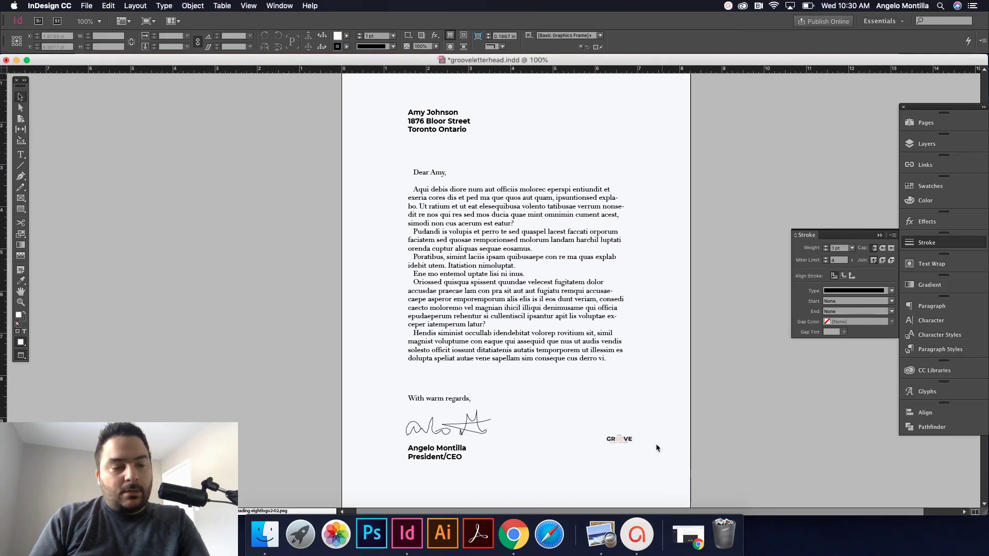
pyautogui.scroll(2, 656, 443)
pyautogui.scroll(4, 656, 444)
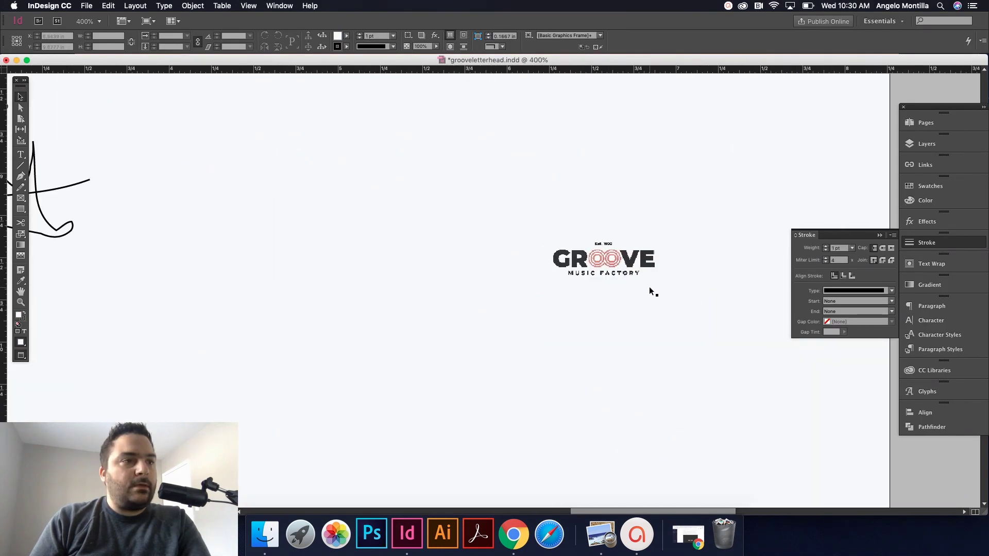
# Step: Move the GROOVE logo frame onto the logo layer
pyautogui.click(617, 447)
pyautogui.press('BackSpace')
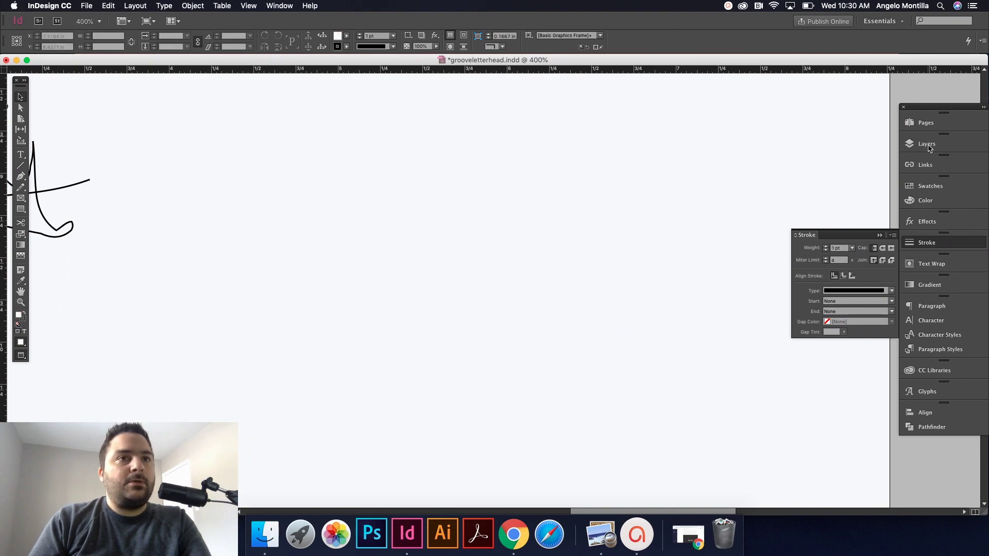
pyautogui.click(926, 143)
pyautogui.click(761, 146)
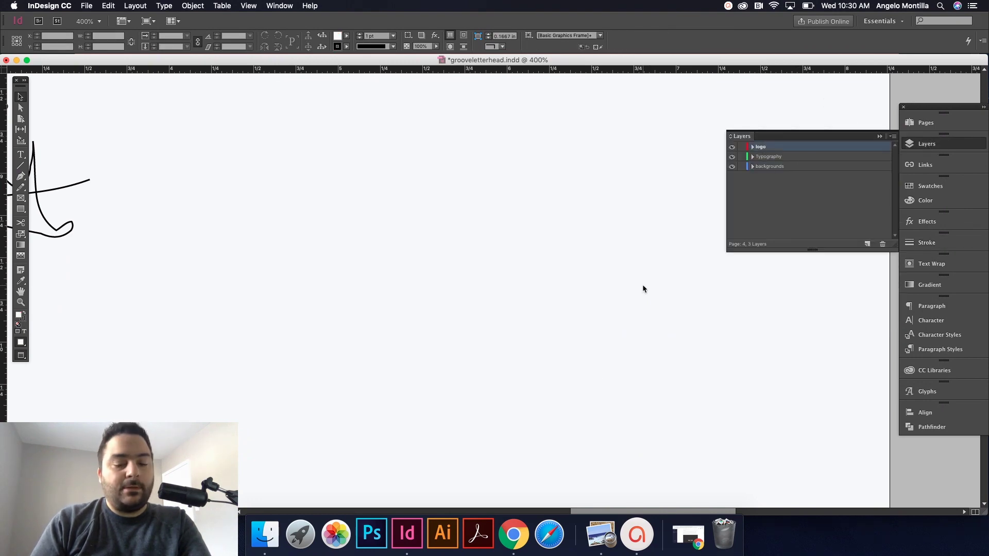
pyautogui.press('super+z')
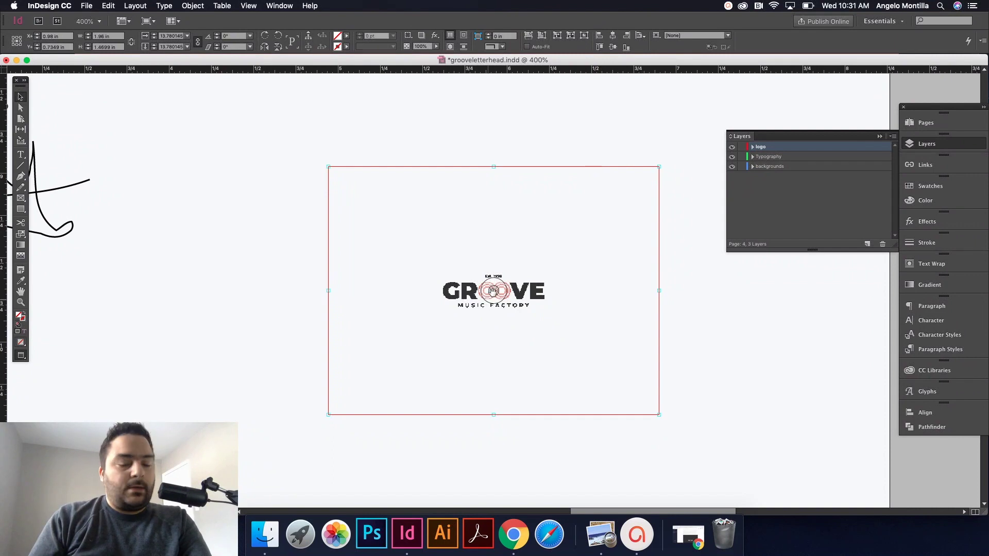
# Step: Enlarge the logo image inside its frame with Cmd+period, then back one step
pyautogui.press('super+period')
pyautogui.press('super+period')
pyautogui.press('super+period')
pyautogui.press('super+period')
pyautogui.press('super+period')
pyautogui.press('super+period')
pyautogui.press('super+period')
pyautogui.press('super+period')
pyautogui.press('super+period')
pyautogui.press('super+period')
pyautogui.press('super+period')
pyautogui.press('super+period')
pyautogui.press('super+period')
pyautogui.press('super+period')
pyautogui.press('super+period')
pyautogui.press('super+period')
pyautogui.press('super+period')
pyautogui.press('super+period')
pyautogui.press('super+period')
pyautogui.press('super+period')
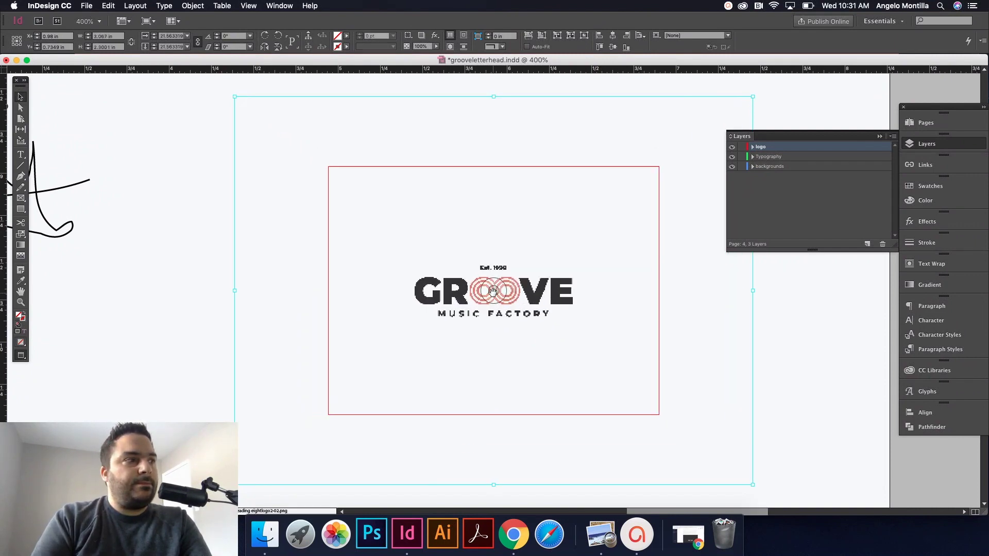
pyautogui.press('super+period')
pyautogui.press('super+period')
pyautogui.press('super+period')
pyautogui.press('super+period')
pyautogui.press('super+period')
pyautogui.press('super+period')
pyautogui.press('super+period')
pyautogui.press('super+period')
pyautogui.press('super+period')
pyautogui.press('super+period')
pyautogui.press('super+period')
pyautogui.press('super+period')
pyautogui.press('super+period')
pyautogui.press('super+period')
pyautogui.press('super+period')
pyautogui.press('super+period')
pyautogui.press('super+period')
pyautogui.press('super+period')
pyautogui.press('super+period')
pyautogui.press('super+period')
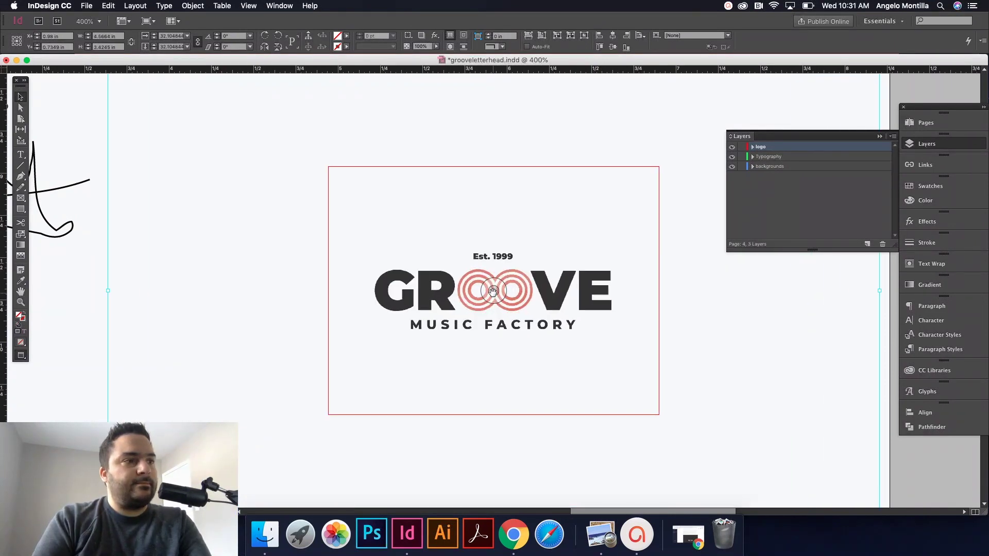
pyautogui.press('super+period')
pyautogui.press('super+period')
pyautogui.press('super+period')
pyautogui.press('super+period')
pyautogui.press('super+period')
pyautogui.press('super+period')
pyautogui.press('super+period')
pyautogui.press('super+period')
pyautogui.press('super+period')
pyautogui.press('super+period')
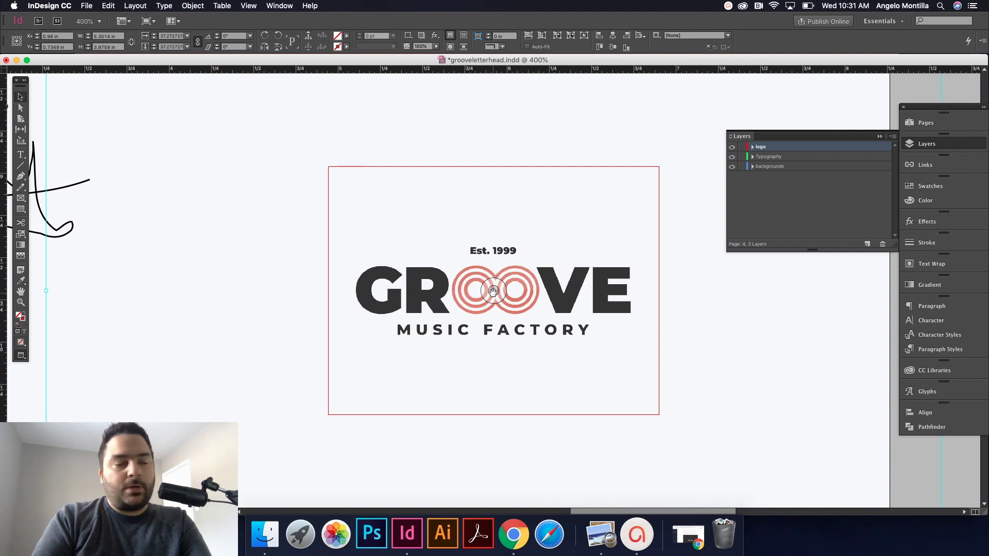
pyautogui.press('super+comma')
pyautogui.press('super+comma')
pyautogui.press('super+comma')
pyautogui.press('super+comma')
pyautogui.press('super+comma')
pyautogui.click(714, 331)
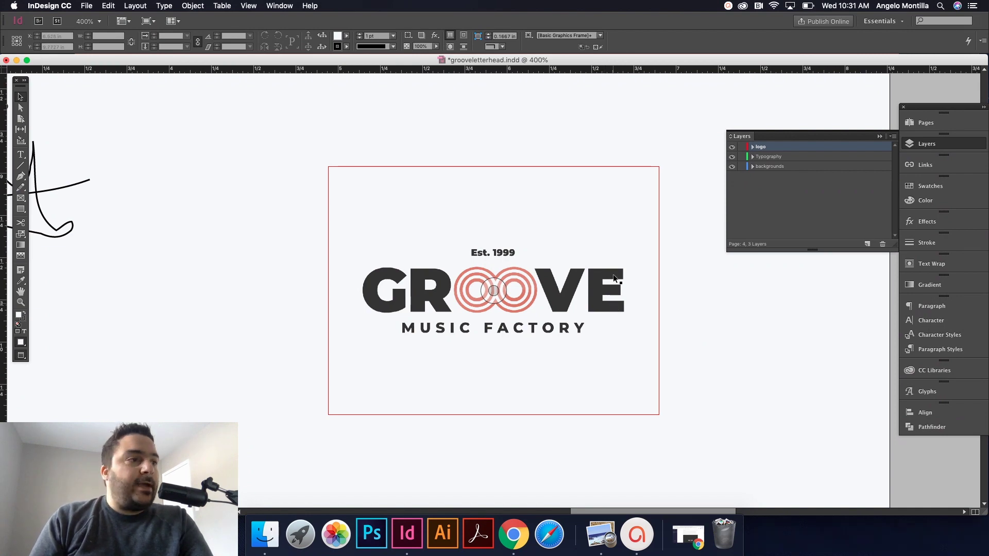
pyautogui.scroll(-5, 500, 123)
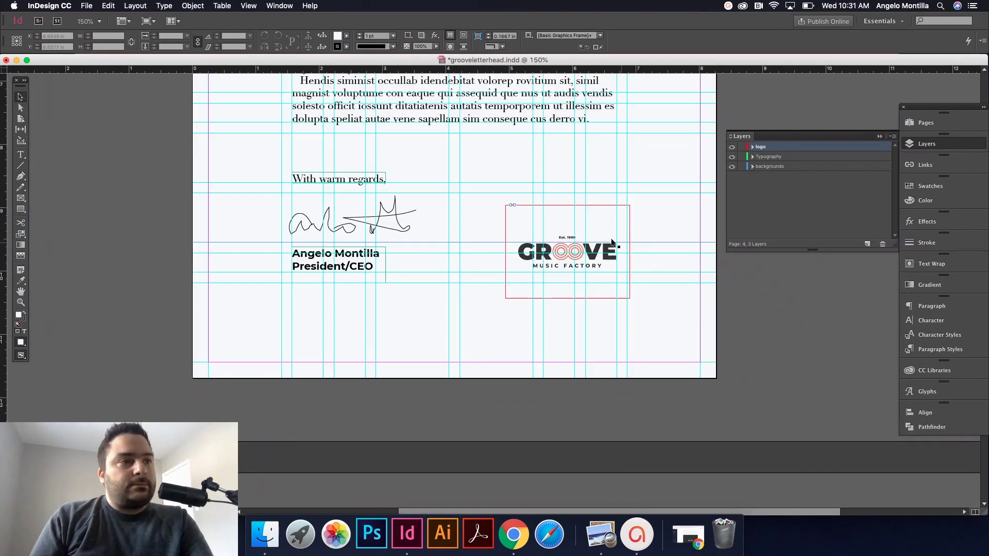
# Step: Trim the logo frame to fit and nudge the logo into the bottom-right corner
pyautogui.click(568, 208)
pyautogui.moveTo(567, 205); pyautogui.dragTo(567, 232)
pyautogui.moveTo(567, 298); pyautogui.dragTo(657, 326)
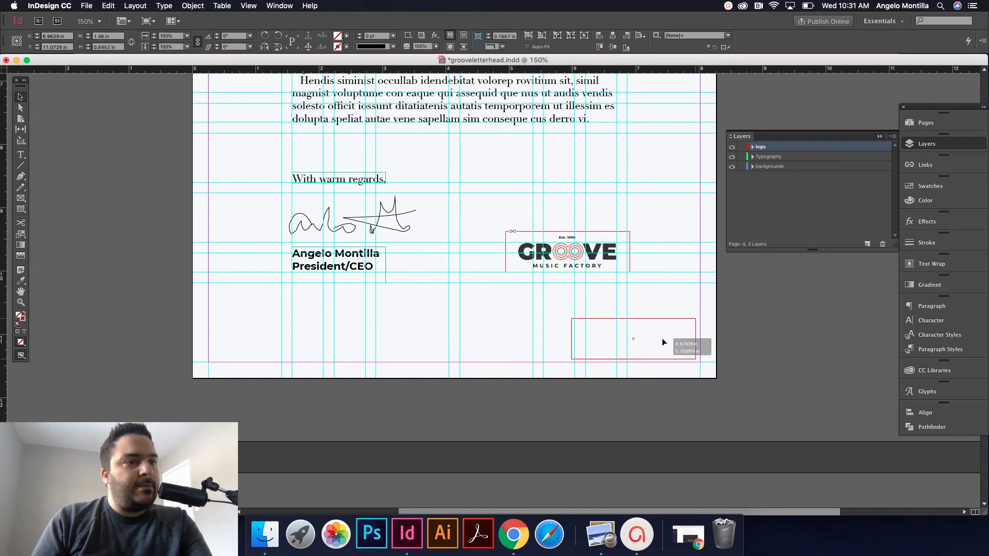
pyautogui.moveTo(663, 339); pyautogui.dragTo(669, 340)
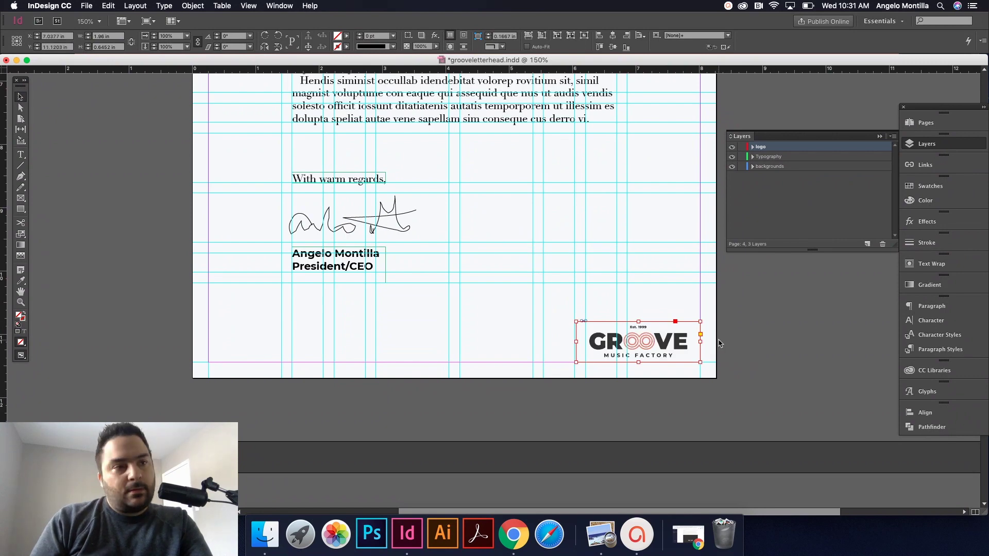
pyautogui.press('Right')
pyautogui.press('Right')
pyautogui.press('Right')
pyautogui.press('Right')
pyautogui.press('Right')
pyautogui.press('Right')
pyautogui.press('Right')
pyautogui.press('Right')
pyautogui.press('Right')
pyautogui.press('Right')
pyautogui.press('Right')
pyautogui.press('Right')
pyautogui.press('Right')
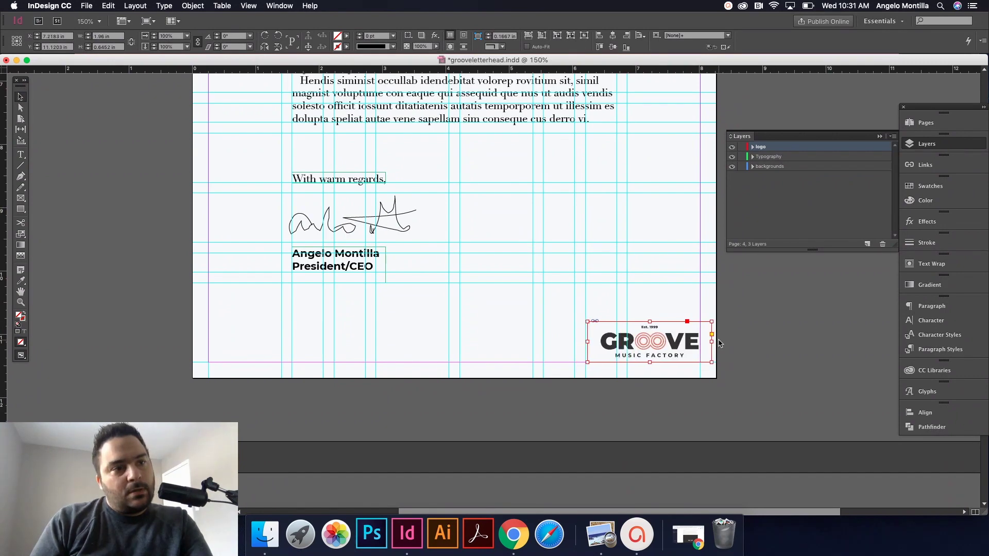
pyautogui.press('Right')
pyautogui.press('Down')
pyautogui.press('Down')
pyautogui.press('Down')
pyautogui.press('Down')
pyautogui.press('Down')
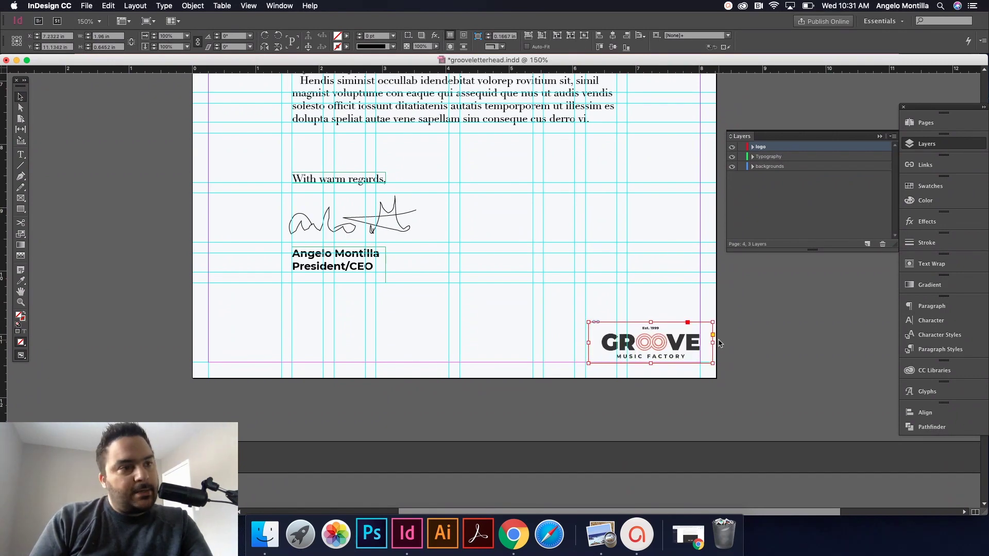
# Step: Zoom in on the GROOVE logo, shrink it slightly and shift it a little
pyautogui.click(750, 331)
pyautogui.press('w')
pyautogui.moveTo(750, 332); pyautogui.dragTo(633, 342)
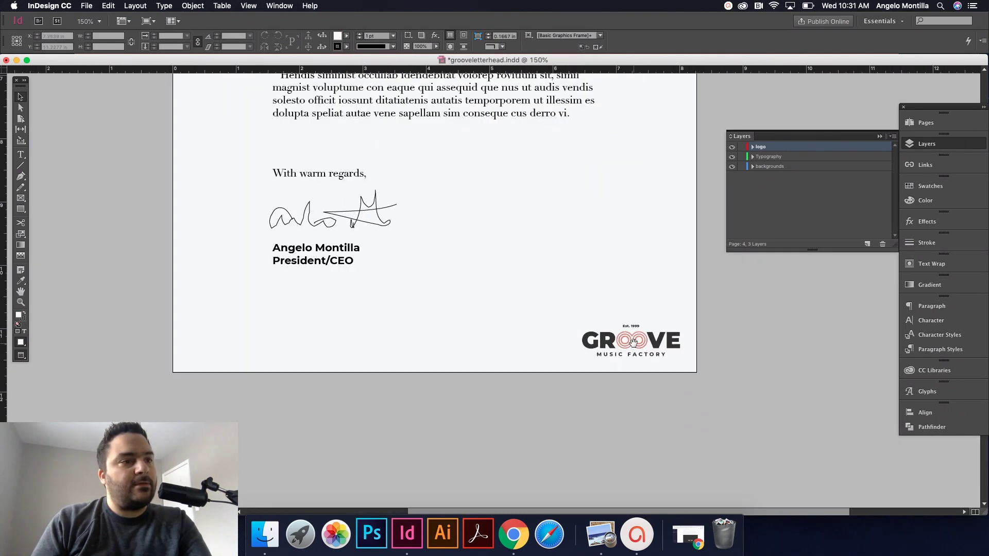
pyautogui.press('super+equal')
pyautogui.press('super+equal')
pyautogui.press('w')
pyautogui.click(633, 342)
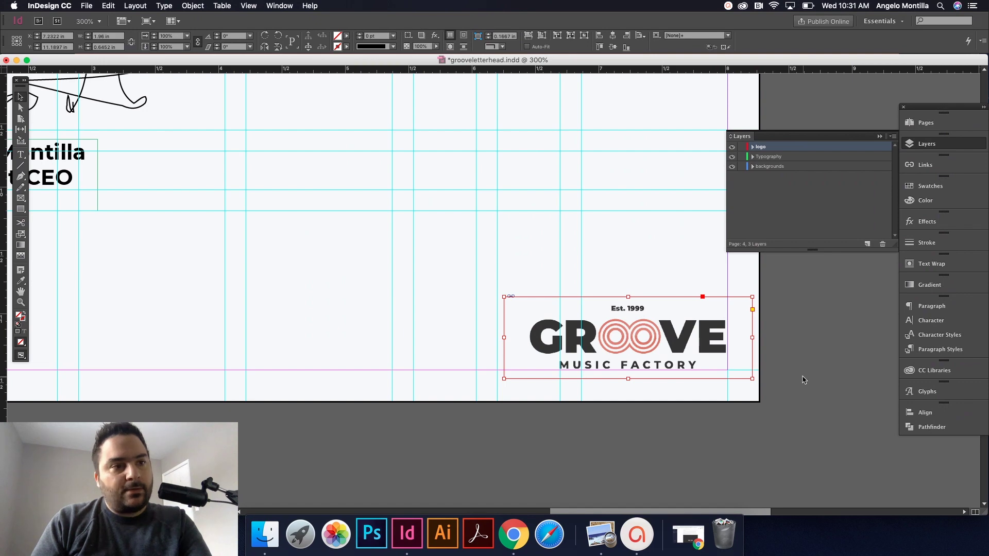
pyautogui.moveTo(753, 379); pyautogui.dragTo(724, 366)
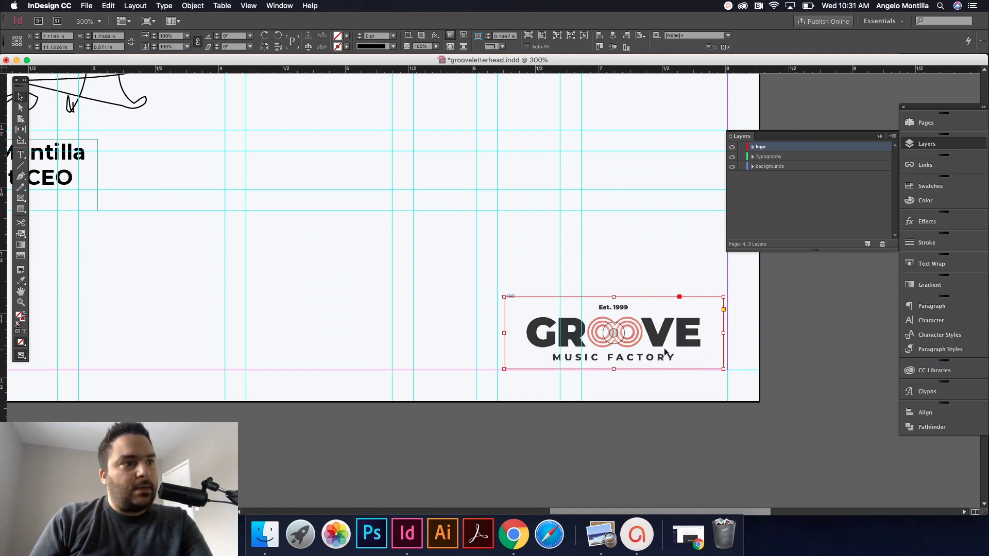
pyautogui.moveTo(648, 335); pyautogui.dragTo(765, 331)
pyautogui.click(798, 328)
# Step: Preview the page without guides at several zooms to check the logo, ending at 100%
pyautogui.press('w')
pyautogui.press('super+1')
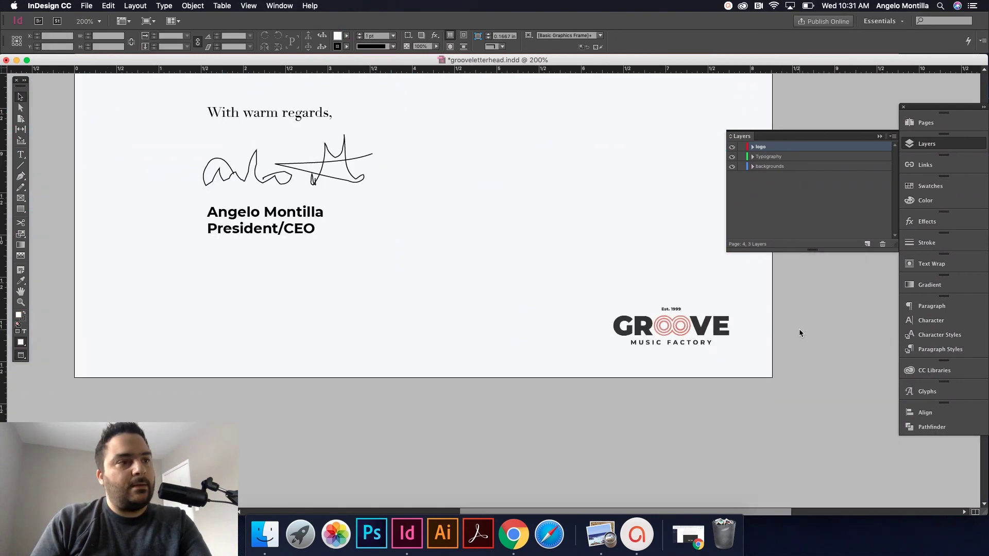
pyautogui.scroll(5, 680, 265)
pyautogui.press('super+minus')
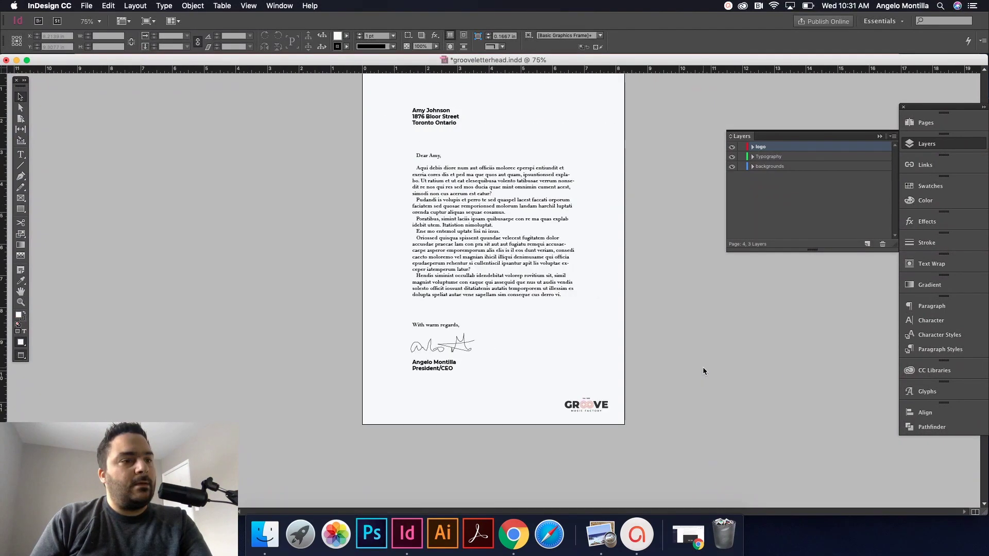
pyautogui.click(607, 406)
pyautogui.press('w')
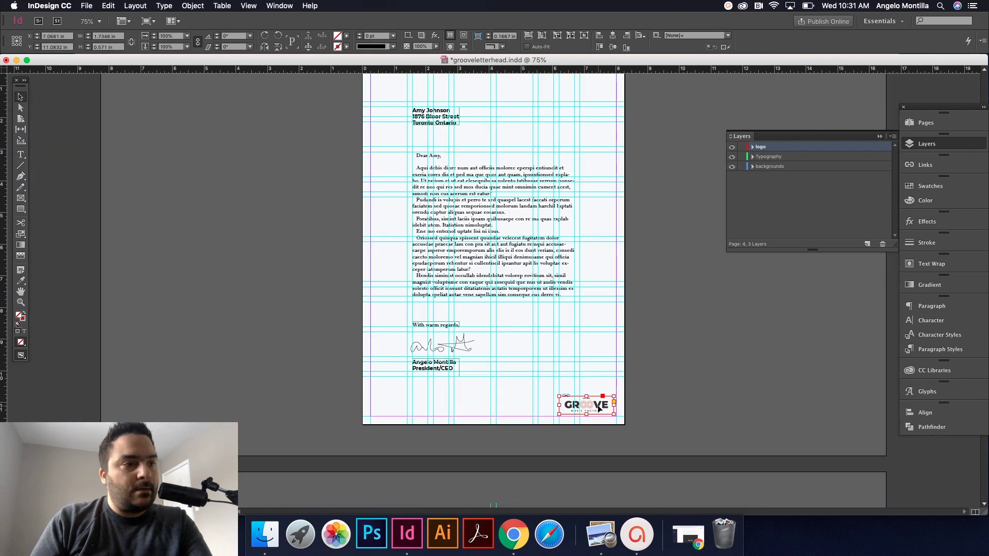
pyautogui.click(644, 372)
pyautogui.press('w')
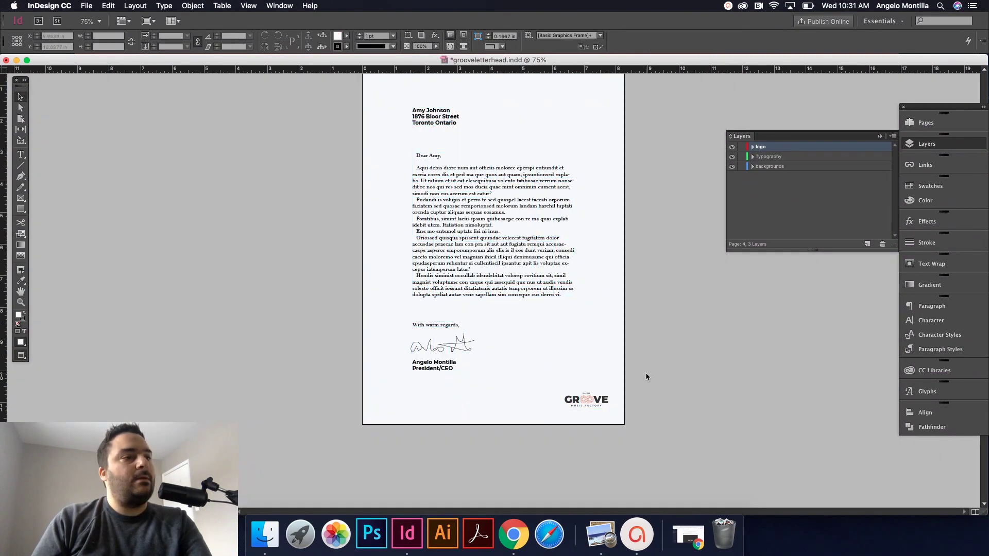
pyautogui.press('super+minus')
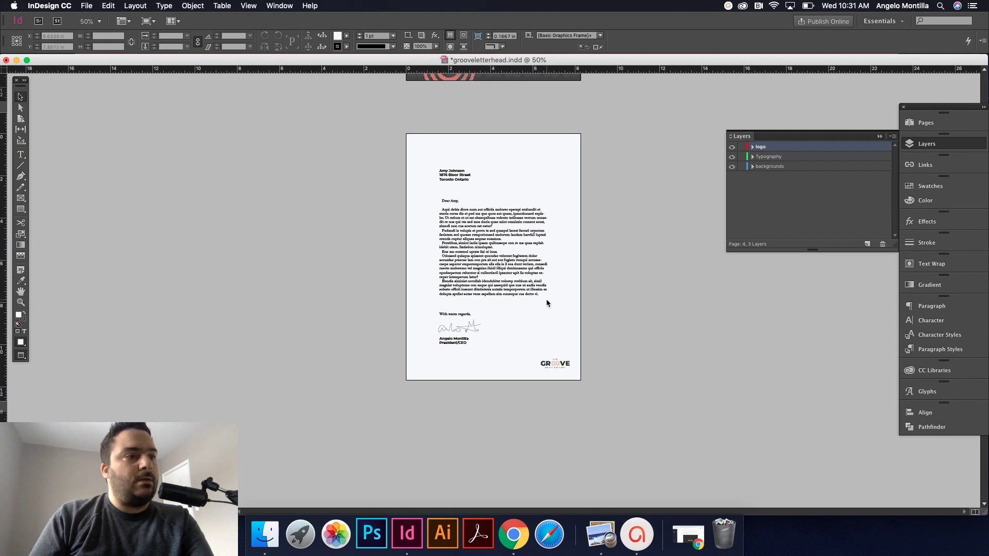
pyautogui.click(565, 365)
pyautogui.click(492, 338)
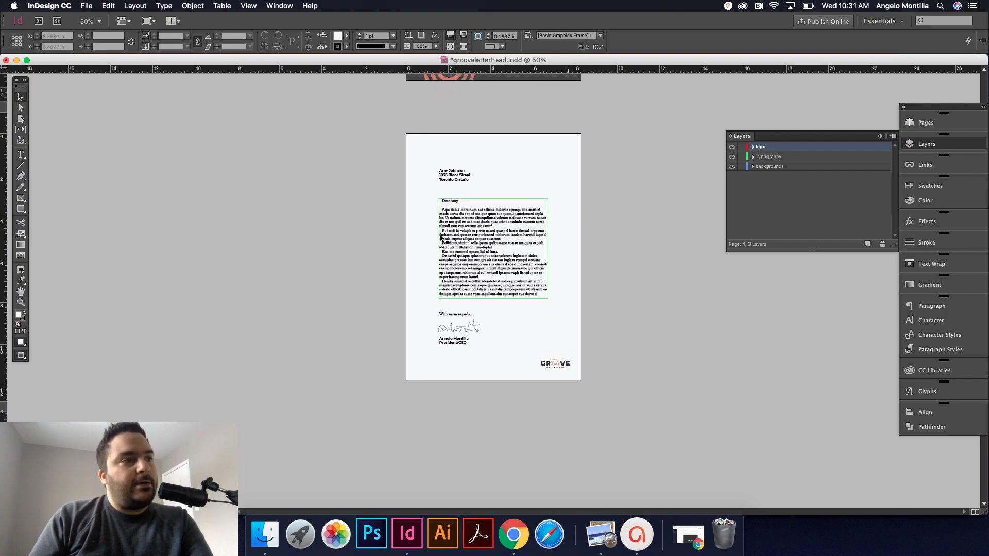
pyautogui.press('super+1')
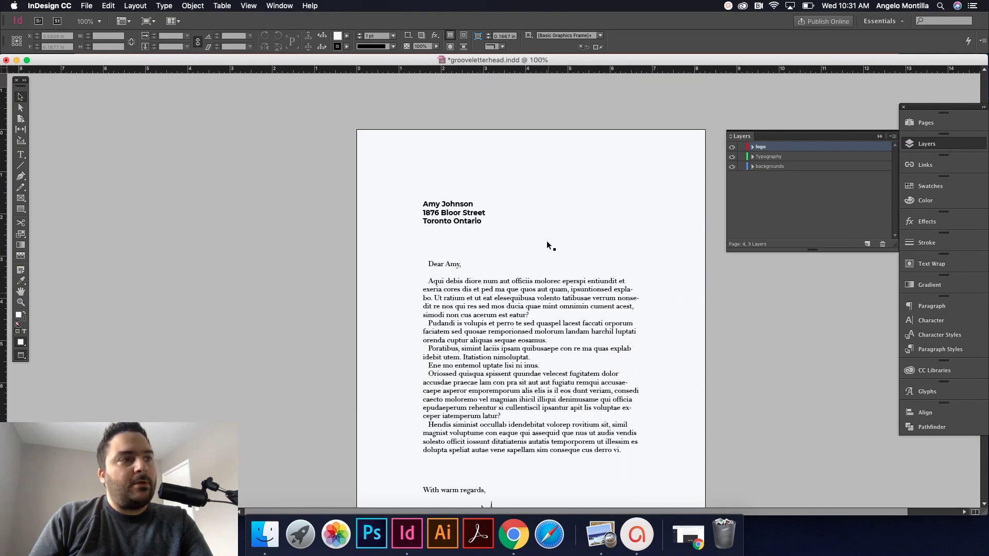
pyautogui.press('w')
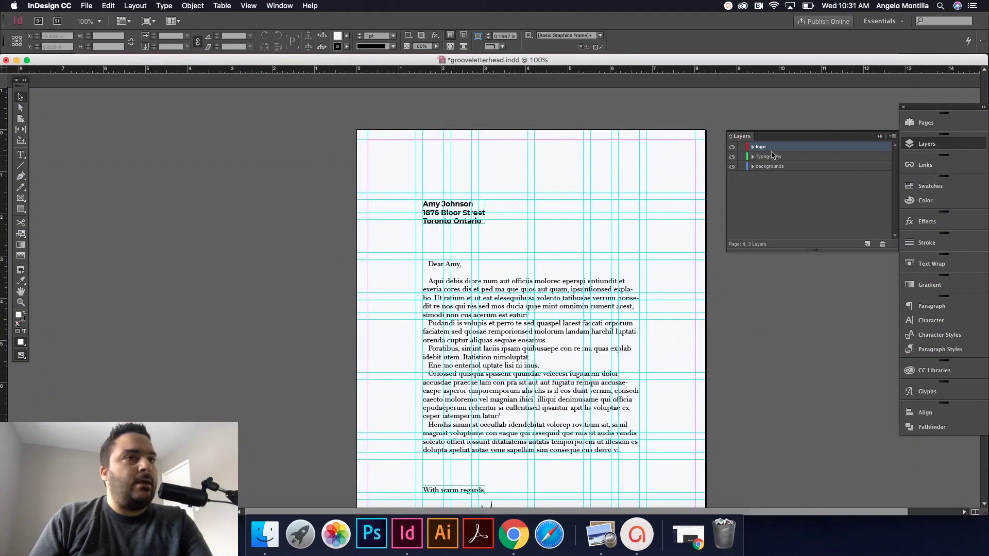
pyautogui.click(766, 157)
pyautogui.click(21, 156)
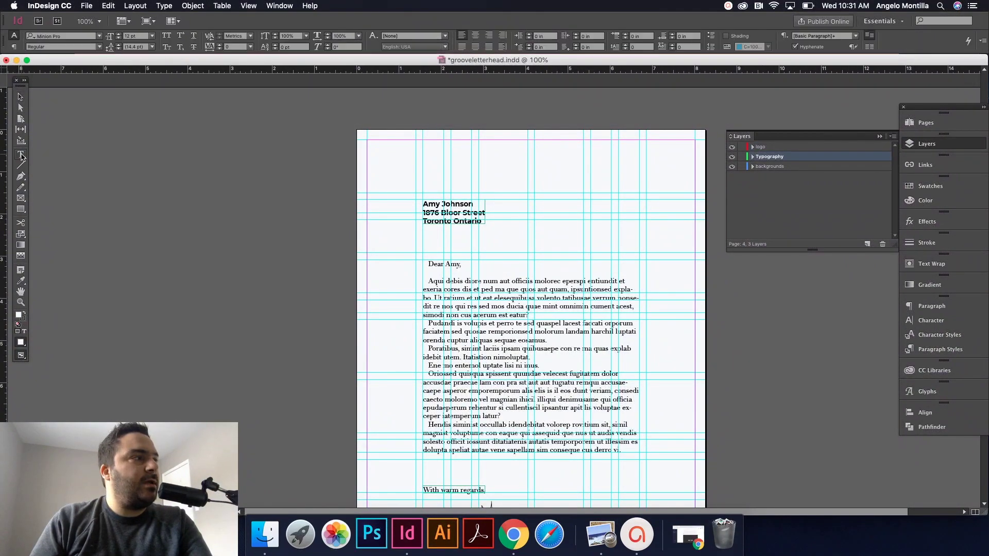
pyautogui.moveTo(492, 158); pyautogui.dragTo(618, 168)
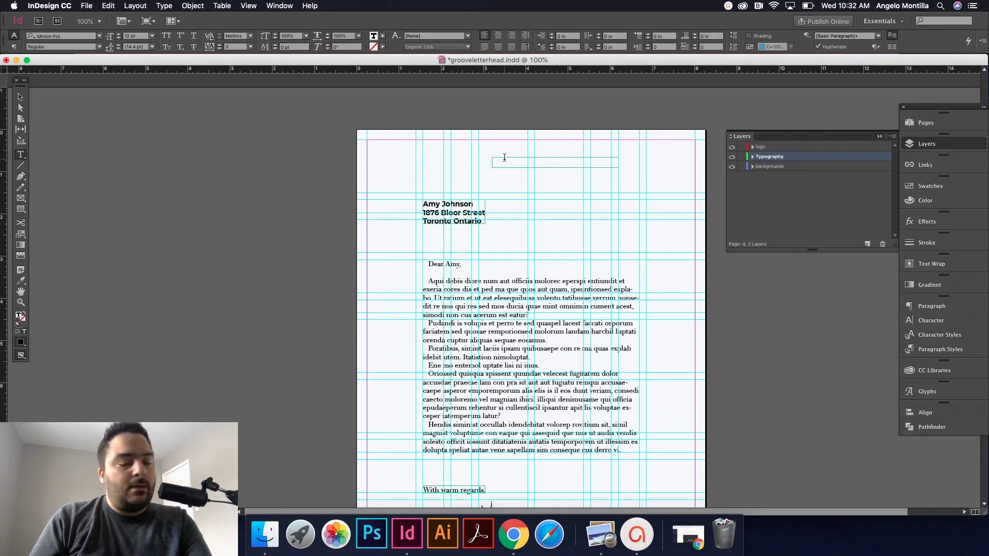
pyautogui.write('www.mus')
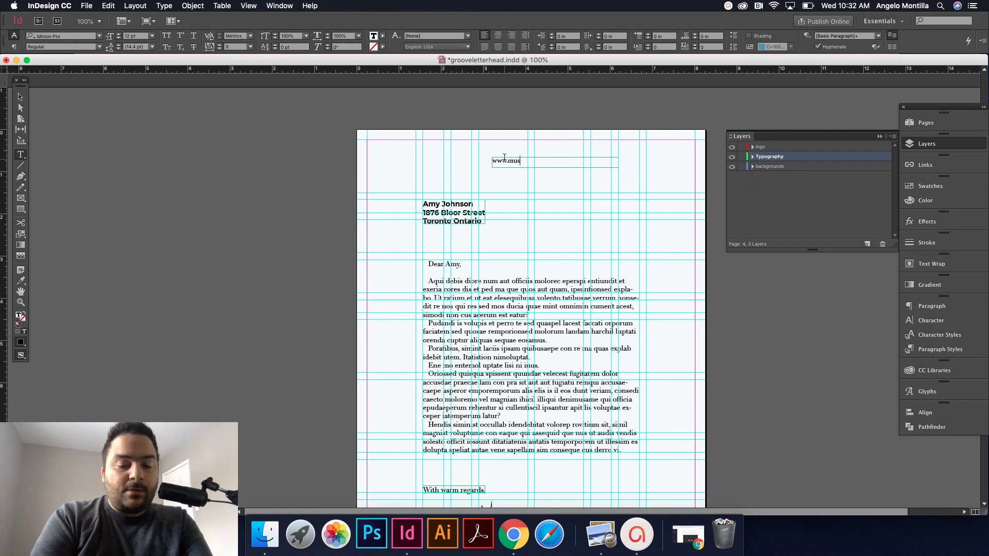
pyautogui.press('BackSpace')
pyautogui.press('BackSpace')
pyautogui.press('BackSpace')
pyautogui.press('BackSpace')
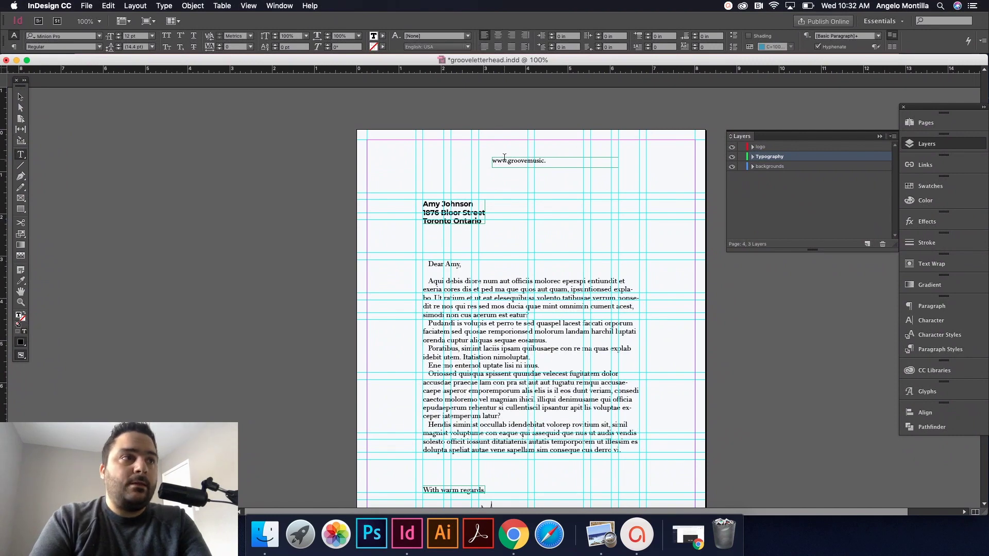
pyautogui.write('om')
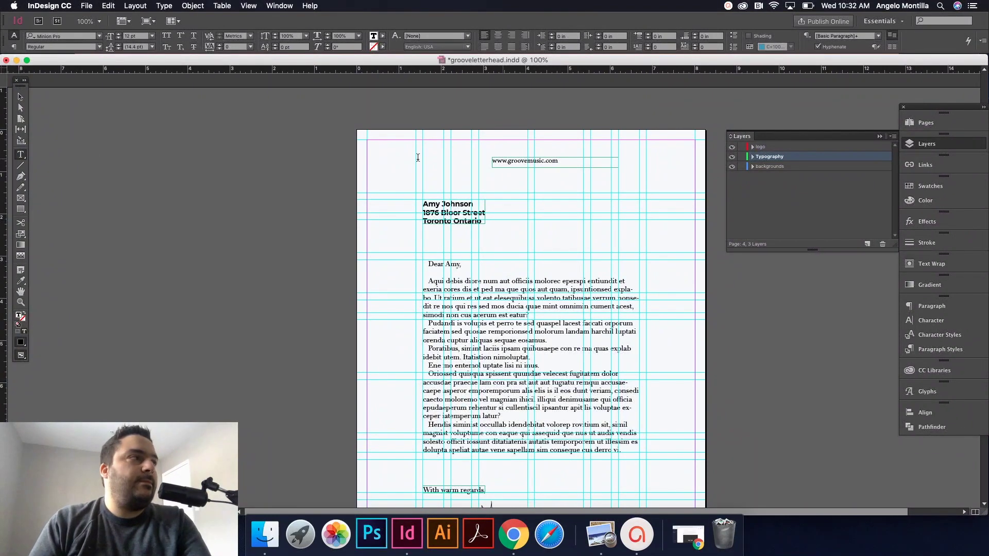
pyautogui.press('Escape')
# Step: Select the web address text and apply Montserrat SemiBold
pyautogui.press('t')
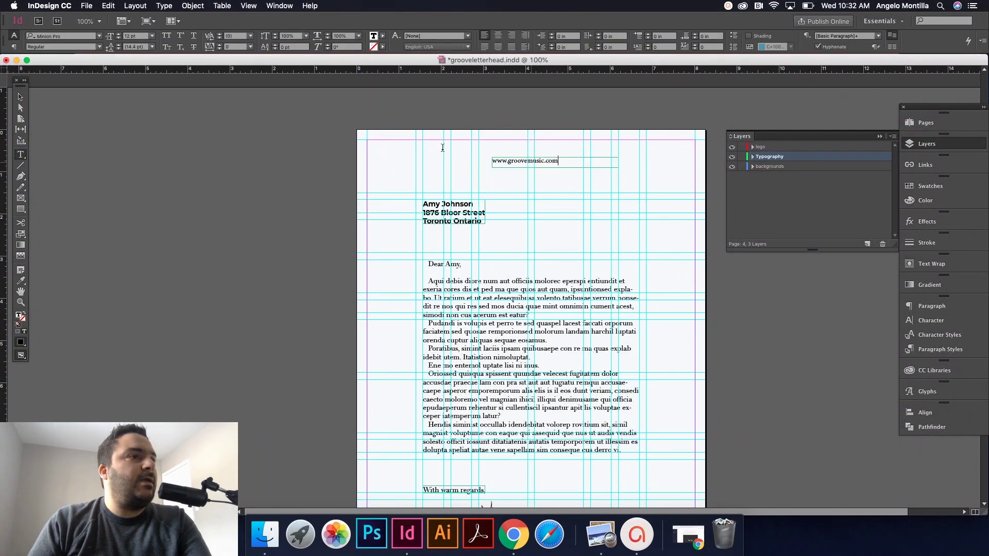
pyautogui.press('super+a')
pyautogui.click(76, 35)
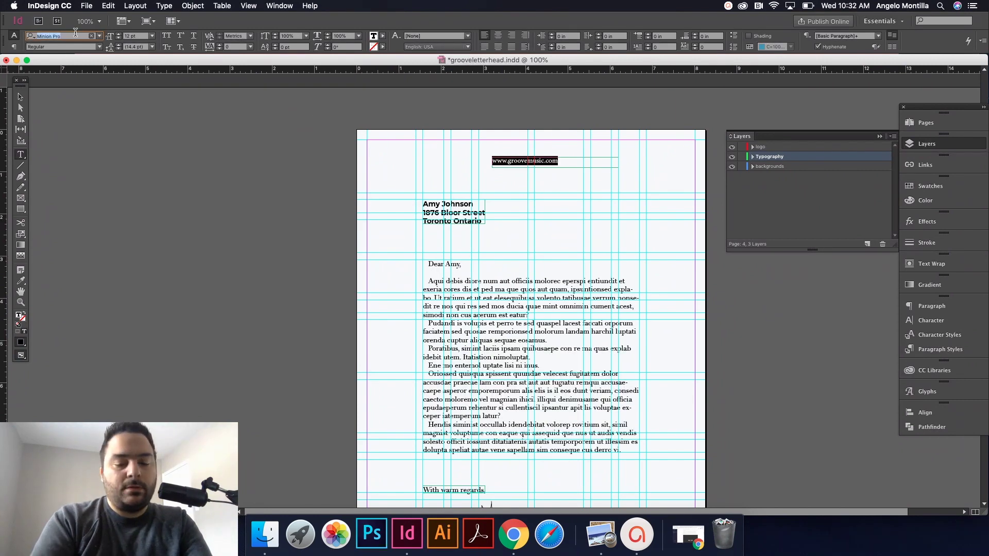
pyautogui.write('mont')
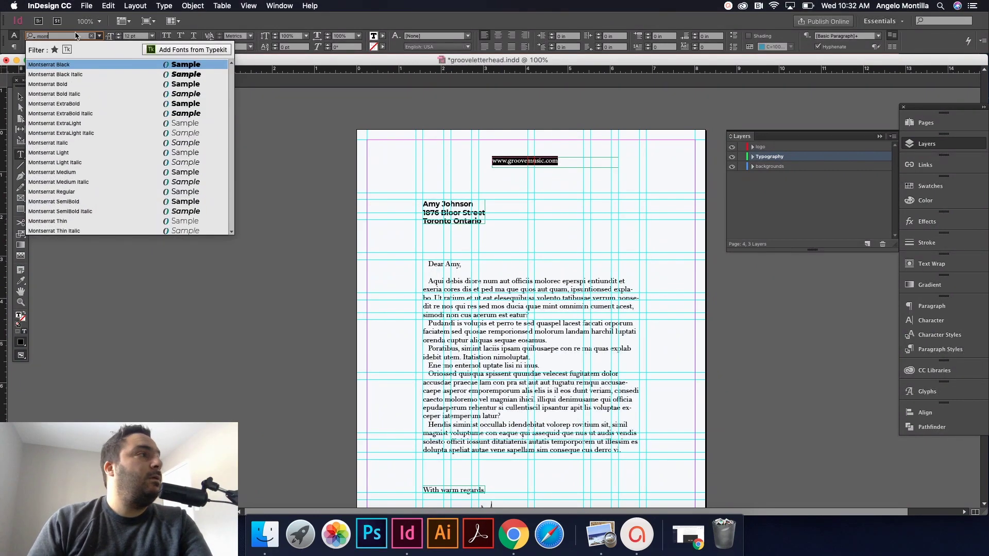
pyautogui.click(92, 201)
# Step: Fit the URL frame to its text, move it to the left margin and rotate it vertical
pyautogui.click(23, 97)
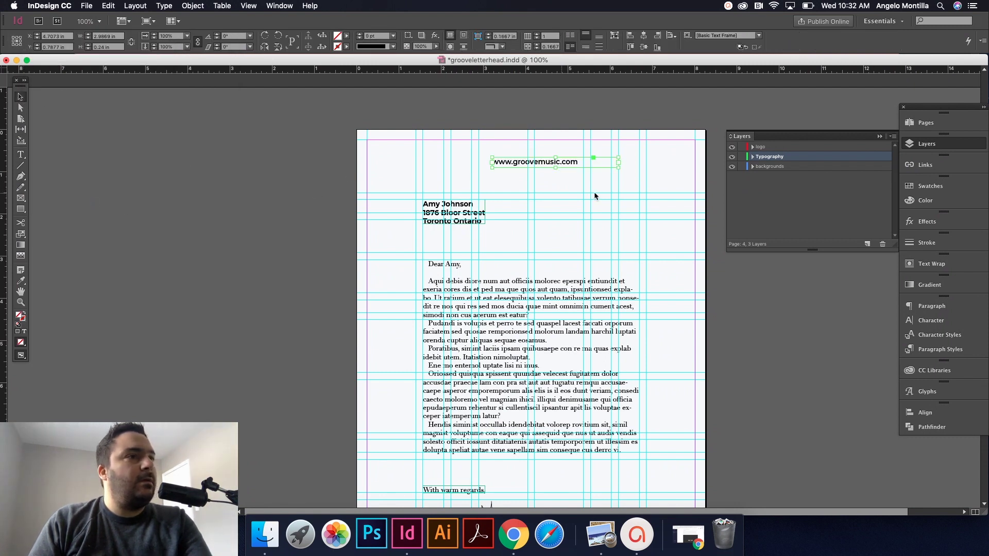
pyautogui.doubleClick(619, 167)
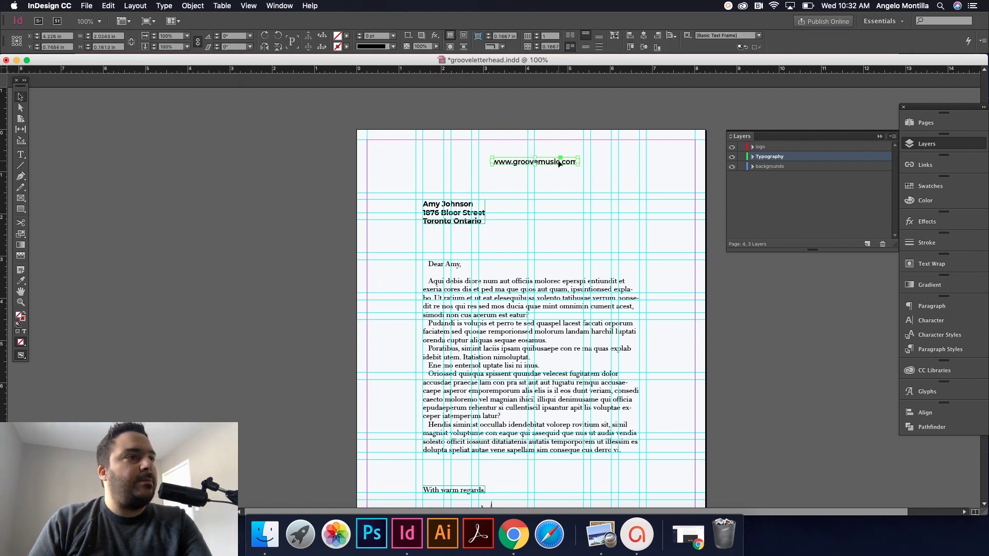
pyautogui.moveTo(559, 164); pyautogui.dragTo(386, 273)
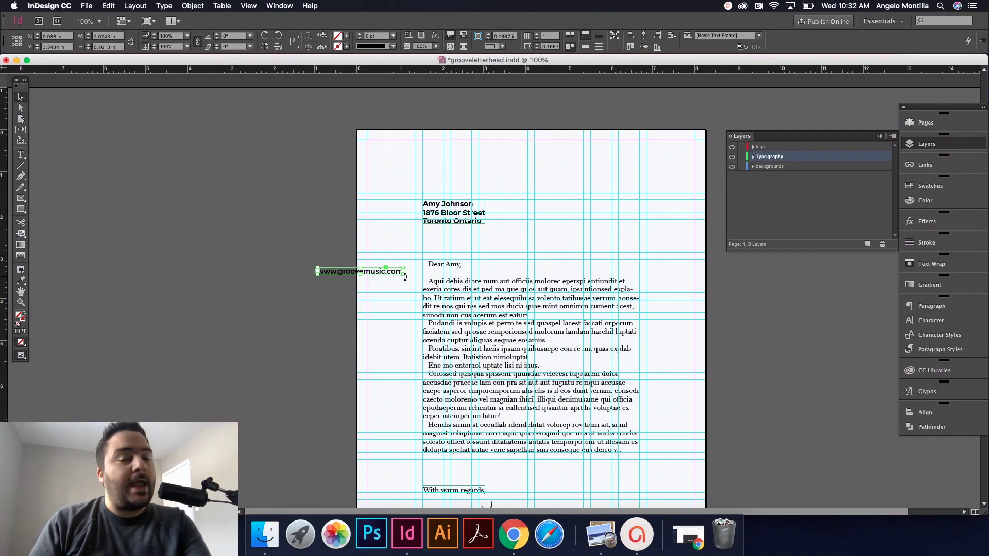
pyautogui.moveTo(405, 277); pyautogui.dragTo(371, 292)
pyautogui.click(680, 339)
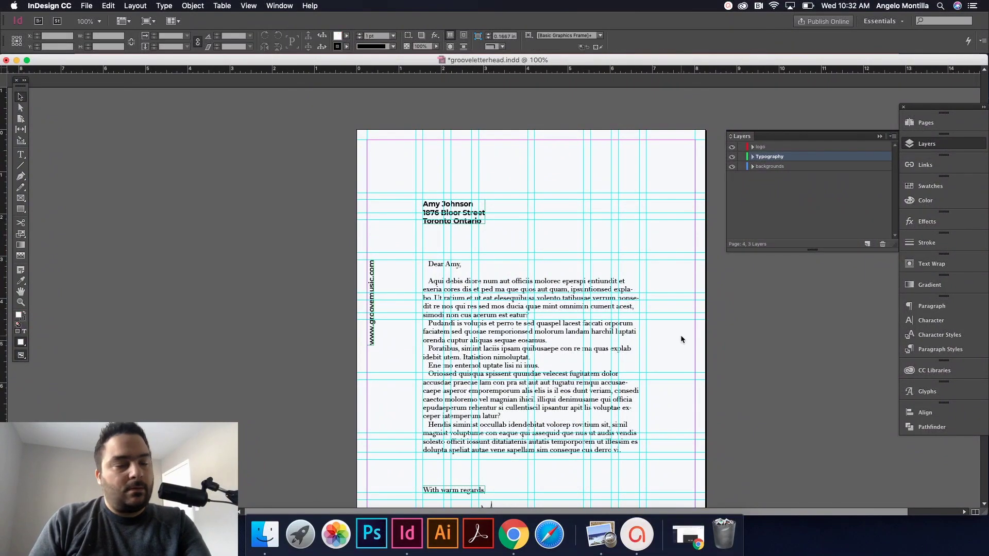
pyautogui.press('w')
pyautogui.press('w')
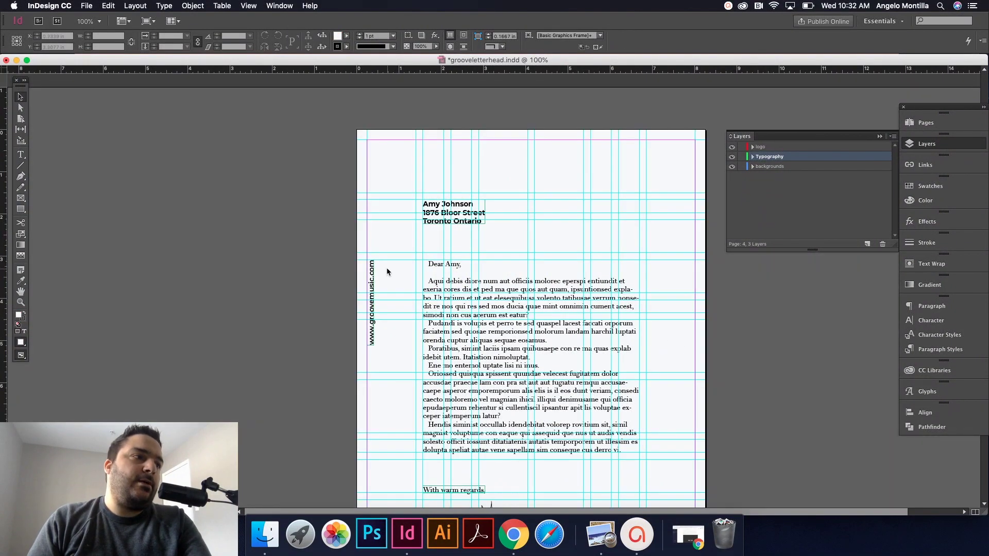
pyautogui.scroll(4, 387, 268)
pyautogui.moveTo(349, 282); pyautogui.dragTo(338, 279)
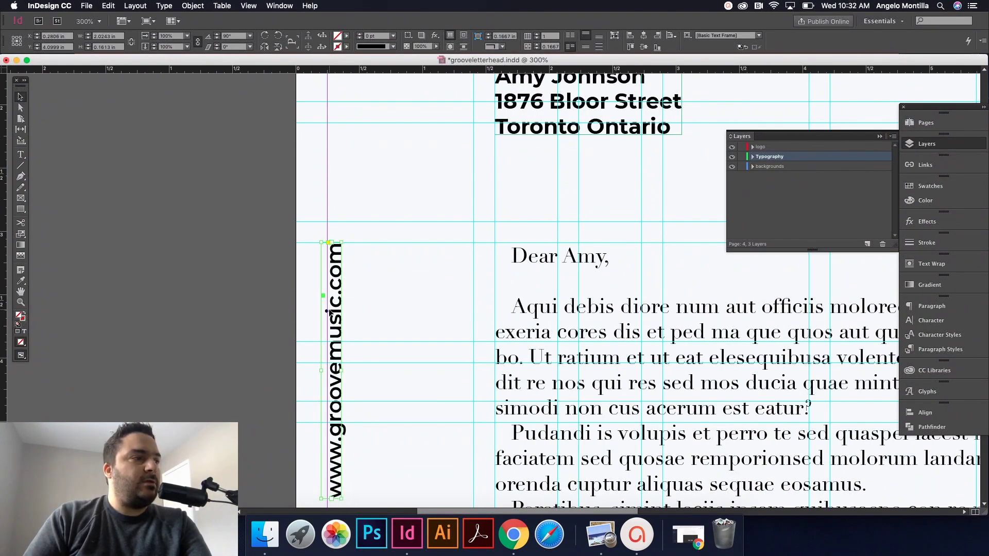
# Step: Set the vertical web address to 10 pt and right-align it
pyautogui.doubleClick(327, 311)
pyautogui.press('super+a')
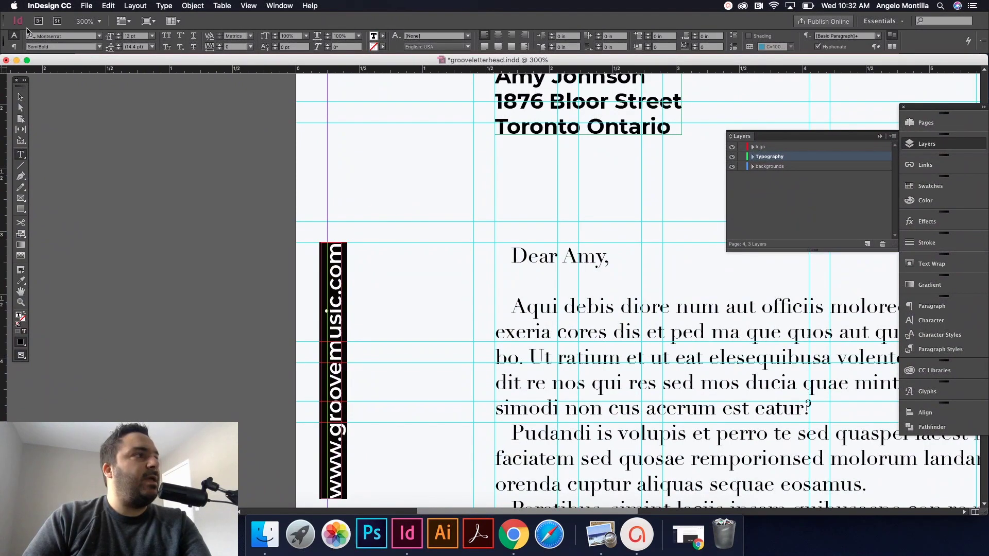
pyautogui.click(119, 38)
pyautogui.click(119, 38)
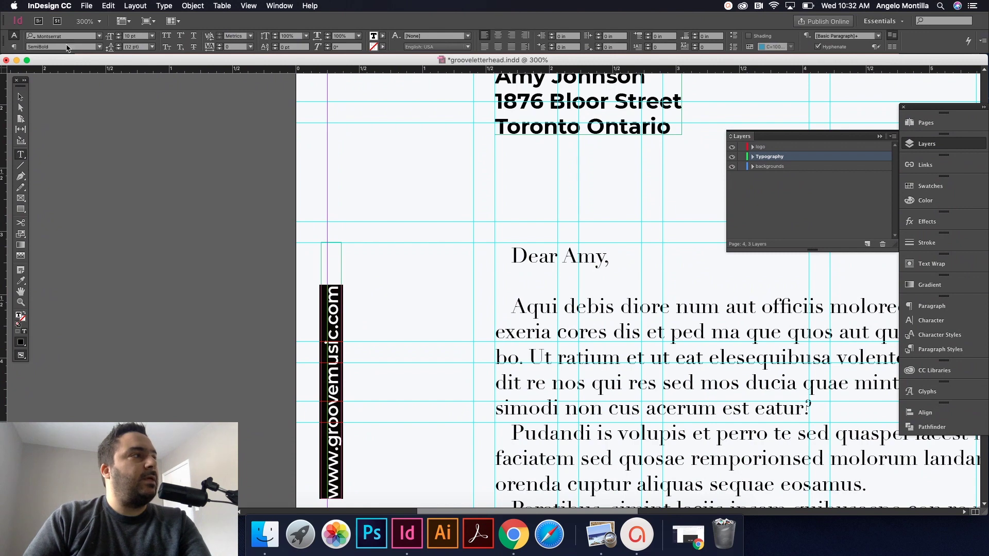
pyautogui.click(20, 97)
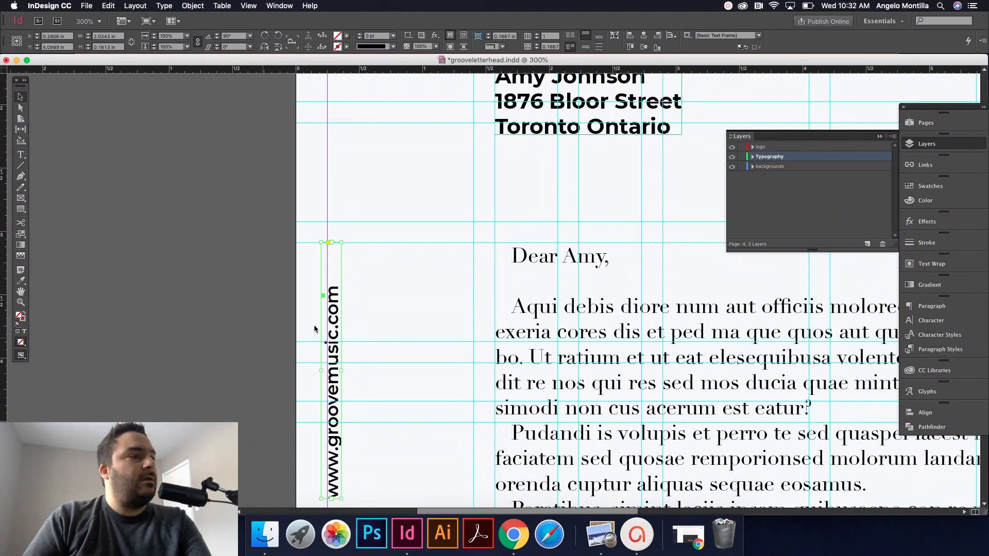
pyautogui.doubleClick(335, 319)
pyautogui.tripleClick(335, 319)
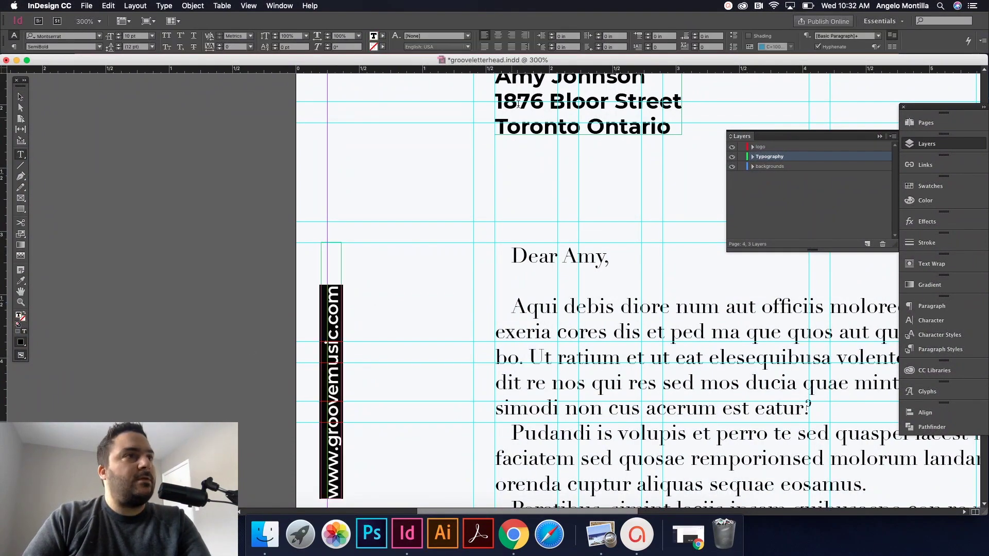
pyautogui.click(512, 35)
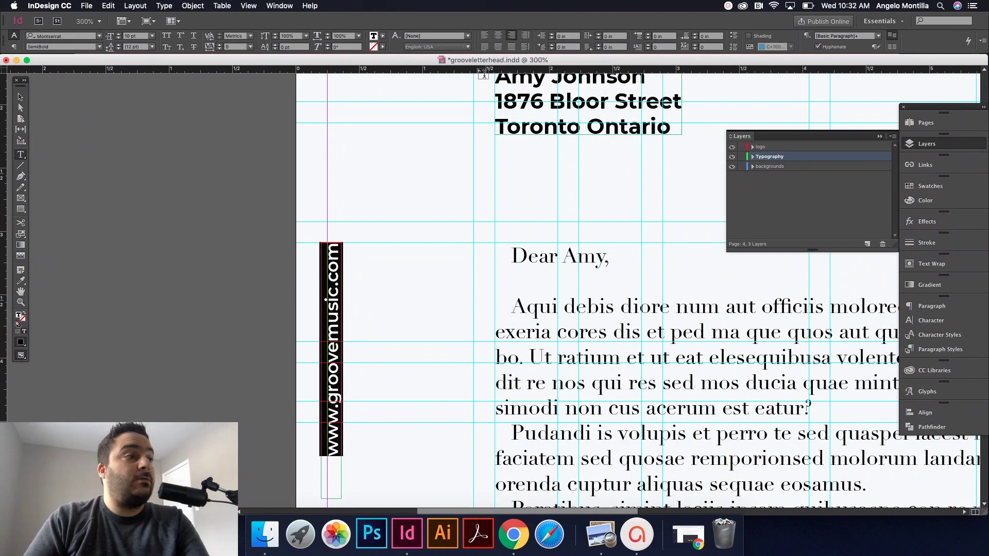
pyautogui.press('Escape')
# Step: Duplicate the vertical URL frame and rotate the copy to read horizontally
pyautogui.press('w')
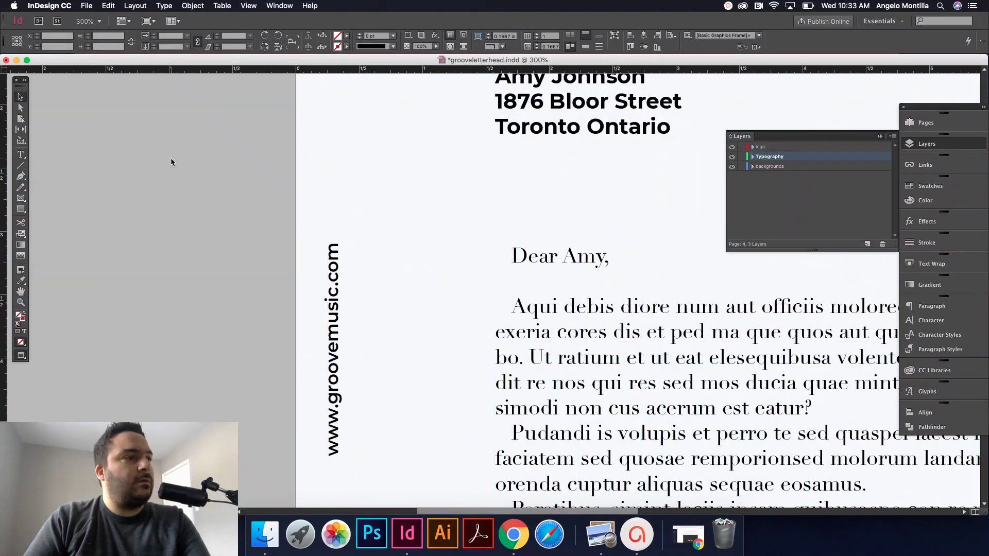
pyautogui.press('super+minus')
pyautogui.press('super+minus')
pyautogui.press('super+minus')
pyautogui.press('super+minus')
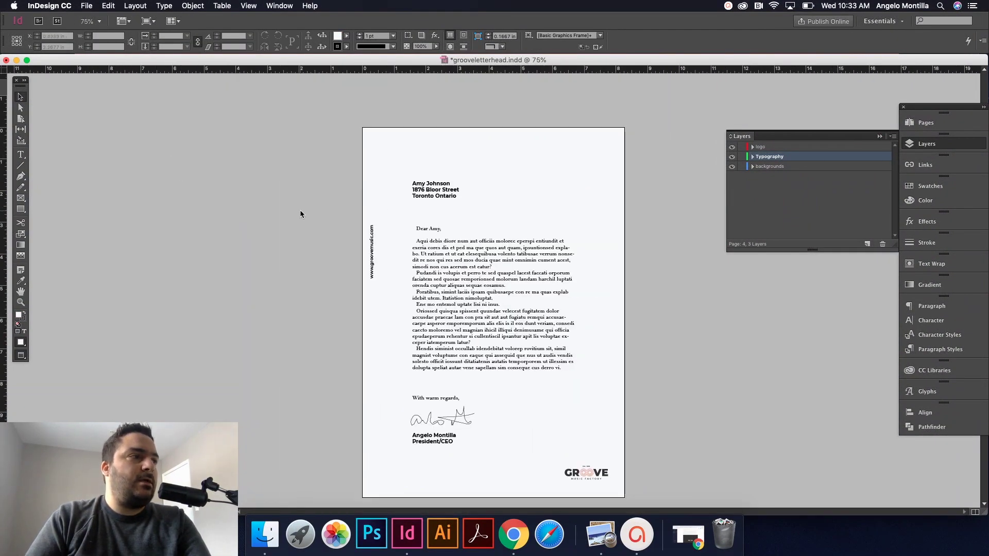
pyautogui.scroll(2, 460, 246)
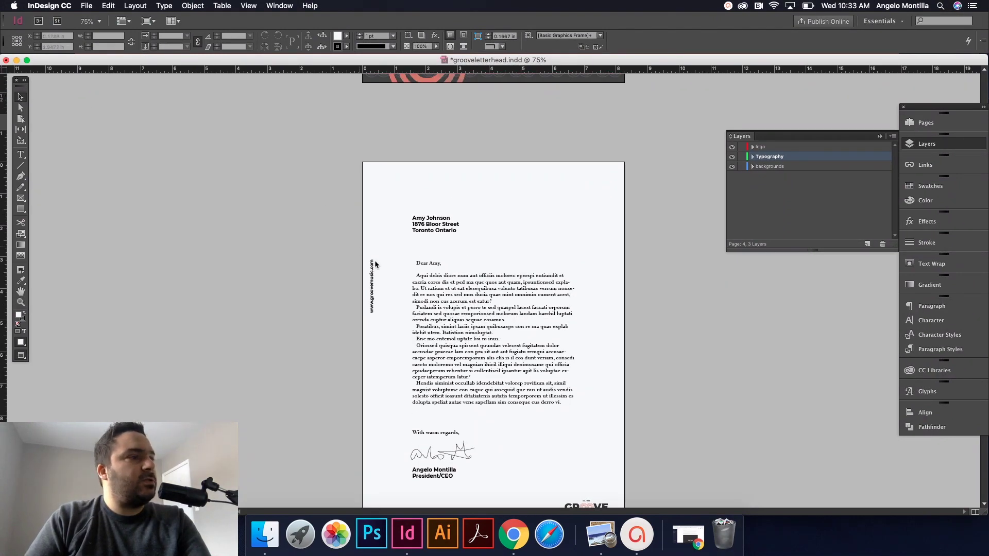
pyautogui.moveTo(372, 270); pyautogui.dragTo(569, 208)
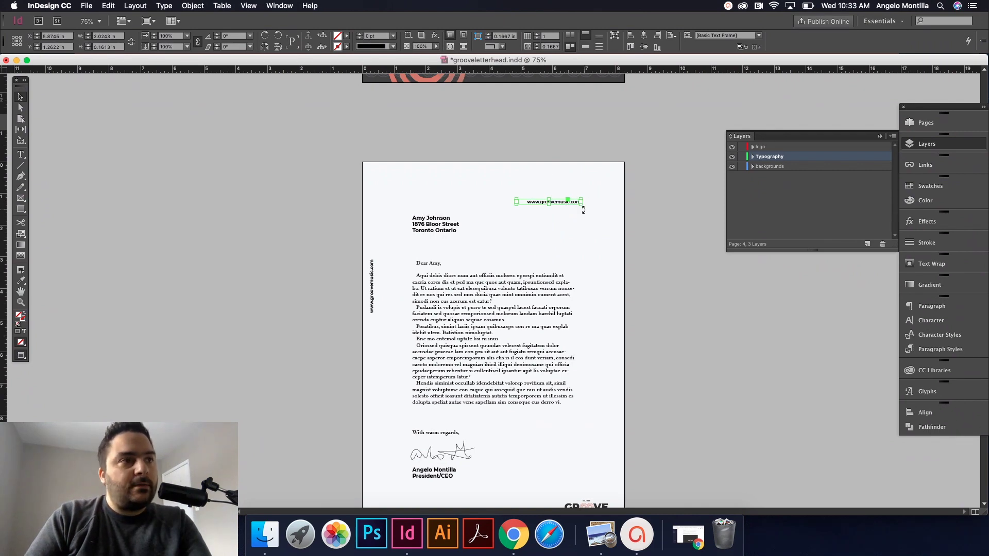
pyautogui.moveTo(583, 209)
pyautogui.mouseDown()
pyautogui.moveTo(545, 245)
pyautogui.moveTo(508, 214)
pyautogui.moveTo(502, 188)
pyautogui.moveTo(514, 174)
pyautogui.moveTo(556, 173)
pyautogui.moveTo(573, 181)
pyautogui.moveTo(577, 208)
pyautogui.mouseUp()
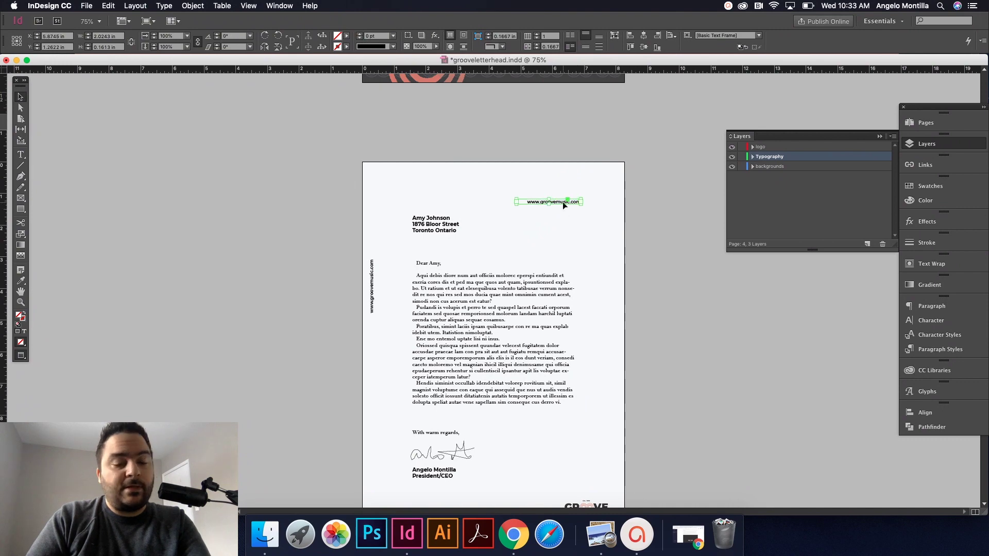
# Step: Snap the horizontal URL copy into the top-right corner and preview the letter
pyautogui.press('w')
pyautogui.moveTo(565, 205); pyautogui.dragTo(601, 176)
pyautogui.click(657, 207)
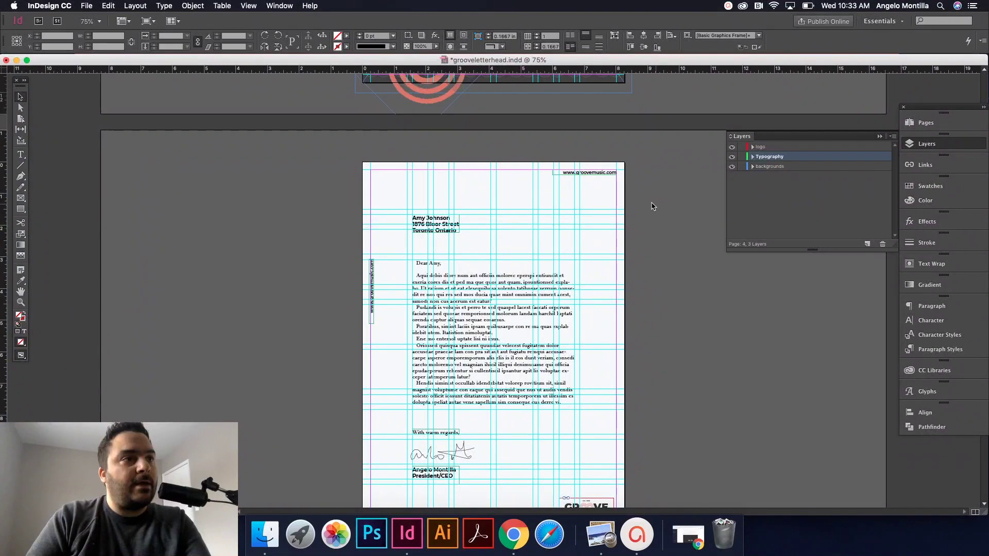
pyautogui.press('w')
pyautogui.press('super+minus')
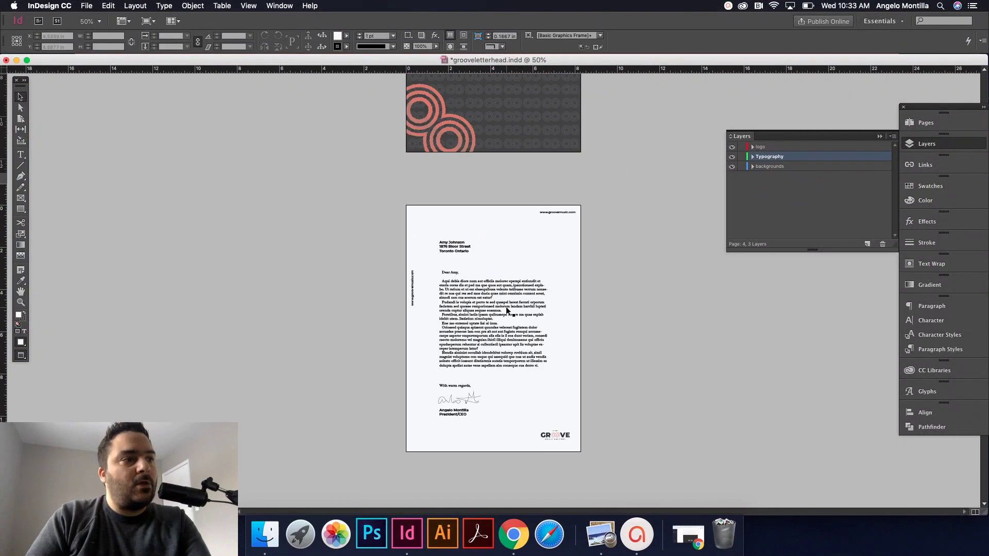
pyautogui.press('super+equal')
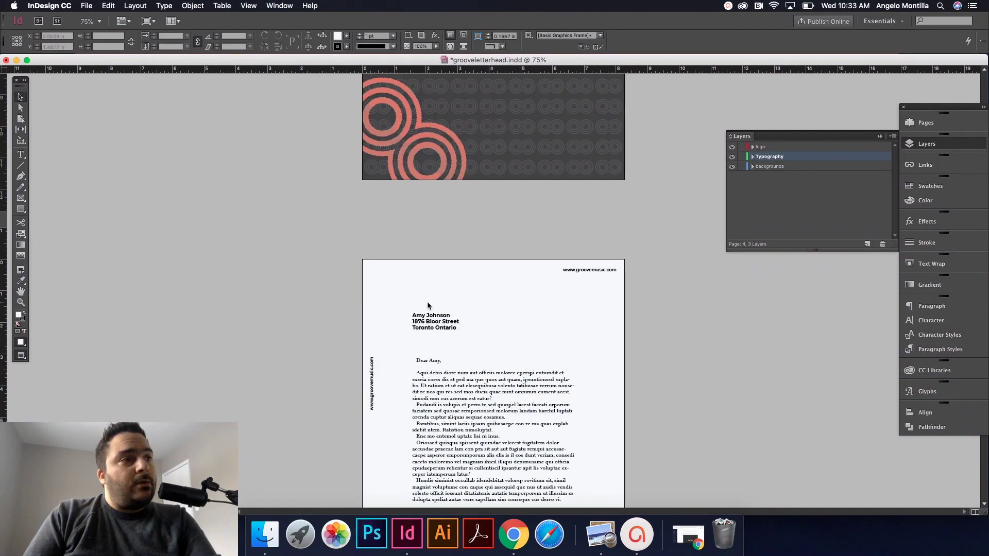
pyautogui.scroll(6, 427, 303)
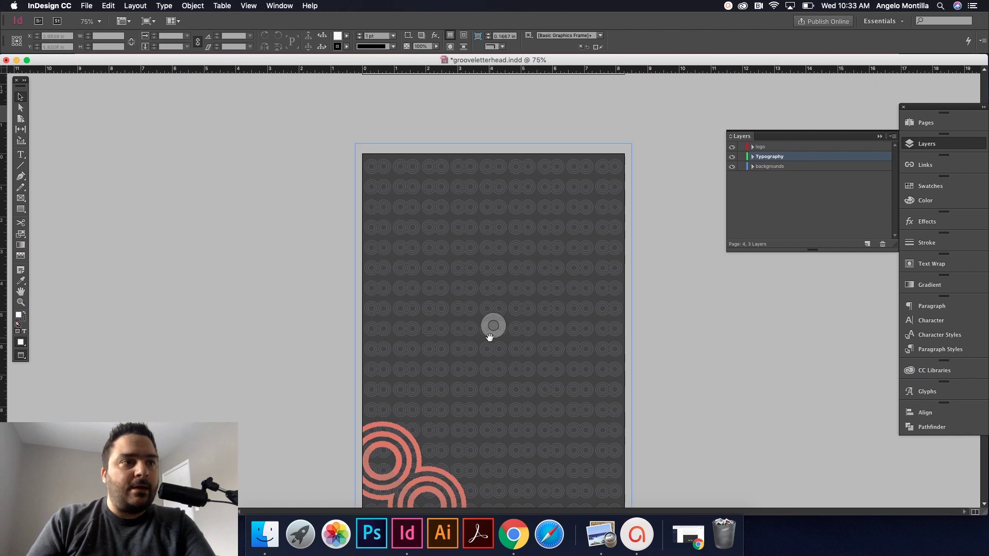
# Step: Scroll through the spreads, then show the Pages panel and expand its thumbnail list
pyautogui.scroll(-6, 490, 330)
pyautogui.scroll(-1, 489, 340)
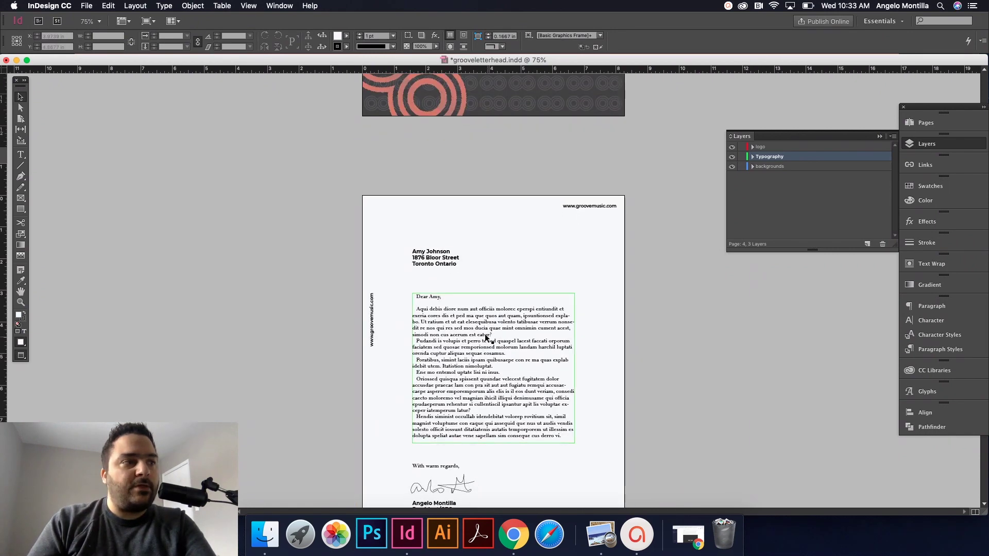
pyautogui.scroll(-3, 484, 335)
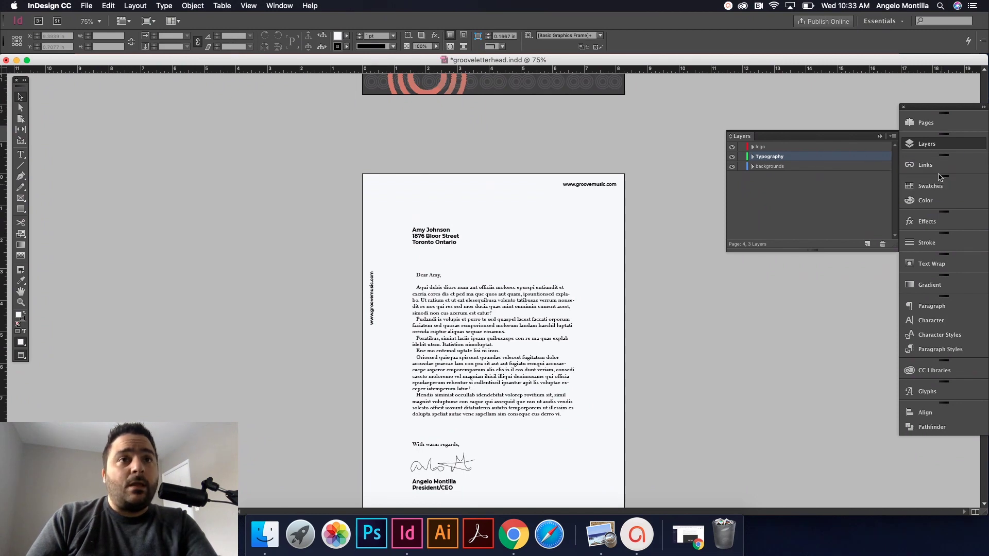
pyautogui.click(926, 123)
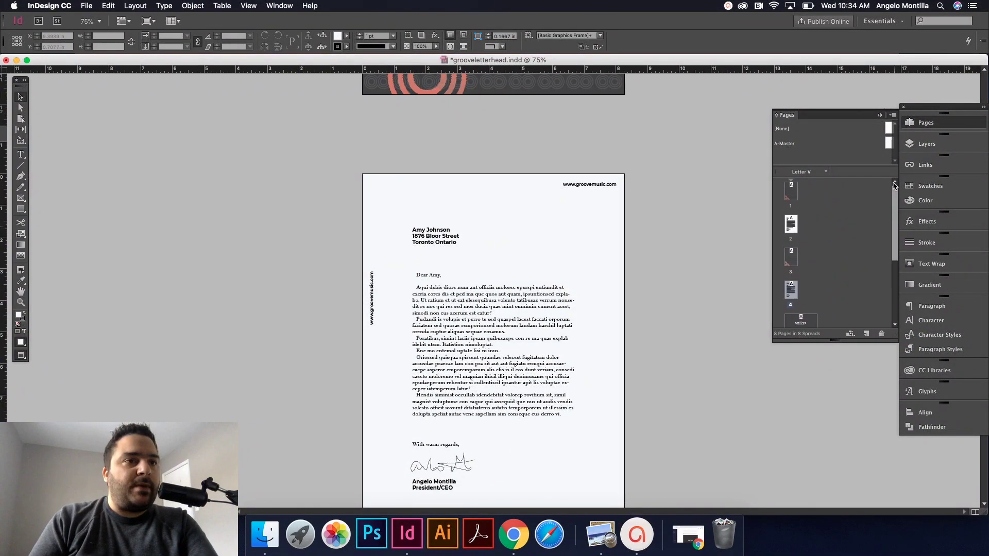
pyautogui.moveTo(895, 187); pyautogui.dragTo(895, 254)
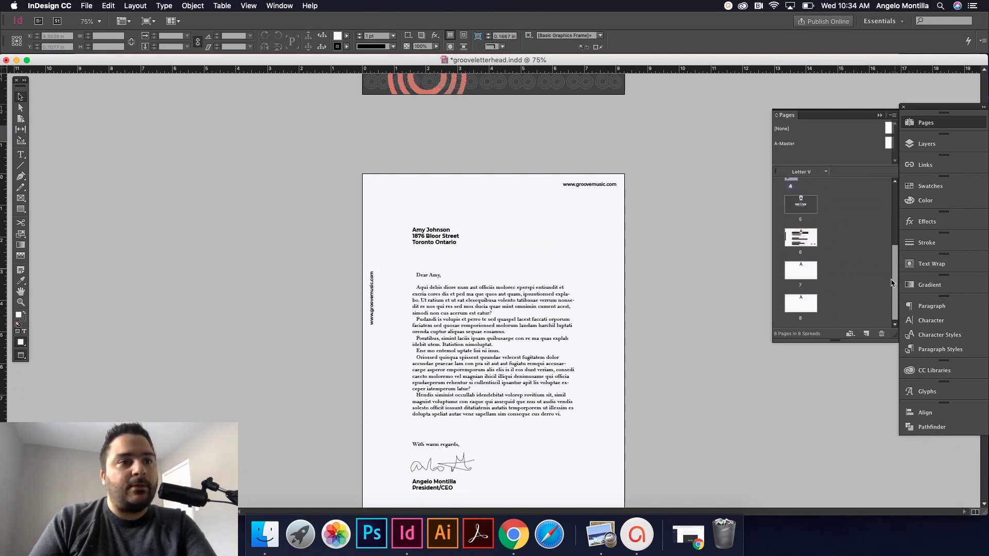
# Step: View the page 5 business card zoomed in, then add a blank page 9
pyautogui.moveTo(892, 283); pyautogui.dragTo(896, 206)
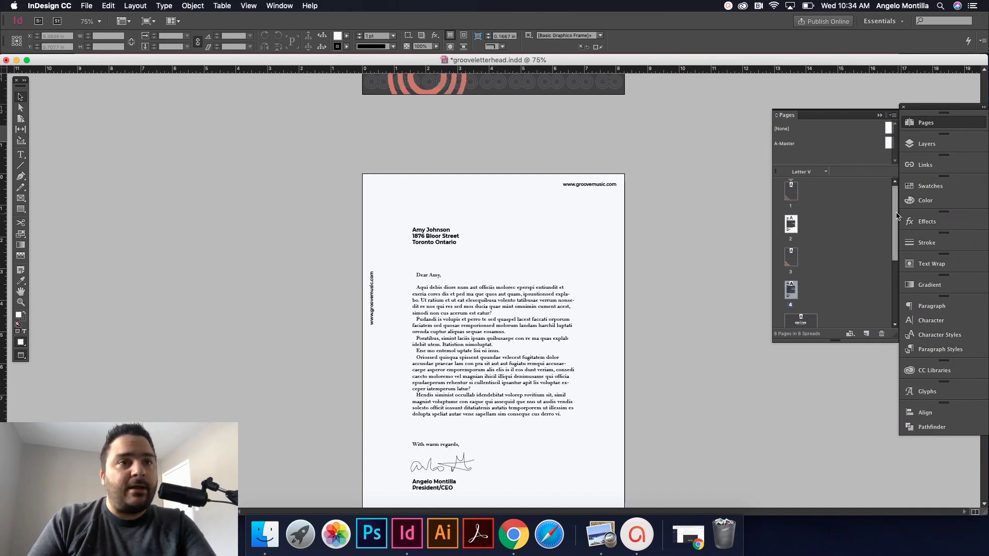
pyautogui.moveTo(896, 216); pyautogui.dragTo(897, 278)
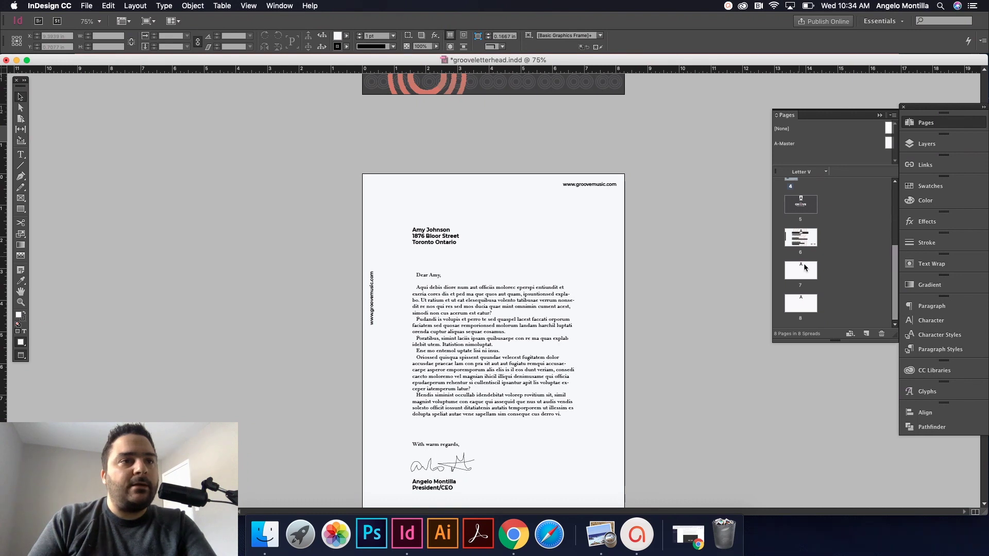
pyautogui.doubleClick(806, 212)
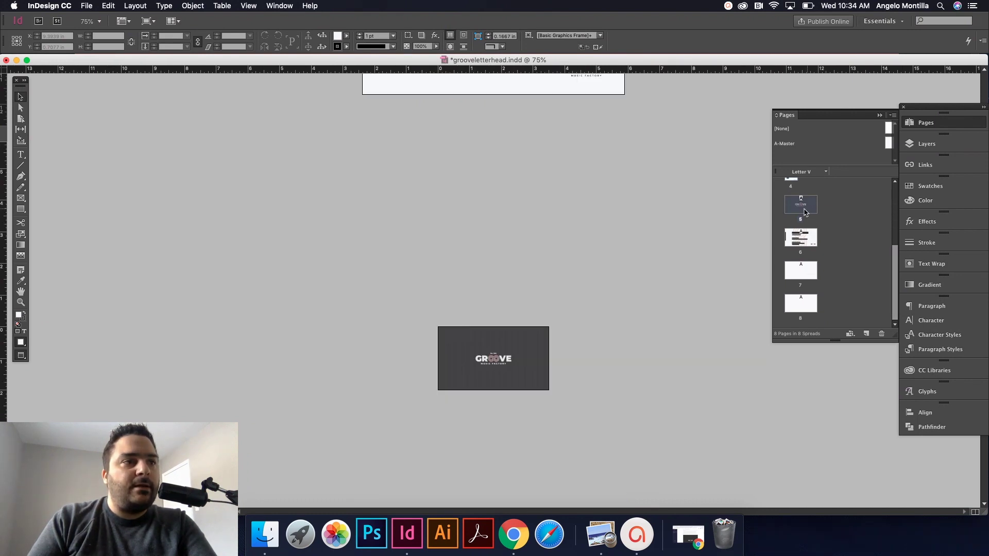
pyautogui.press('super+equal')
pyautogui.press('super+equal')
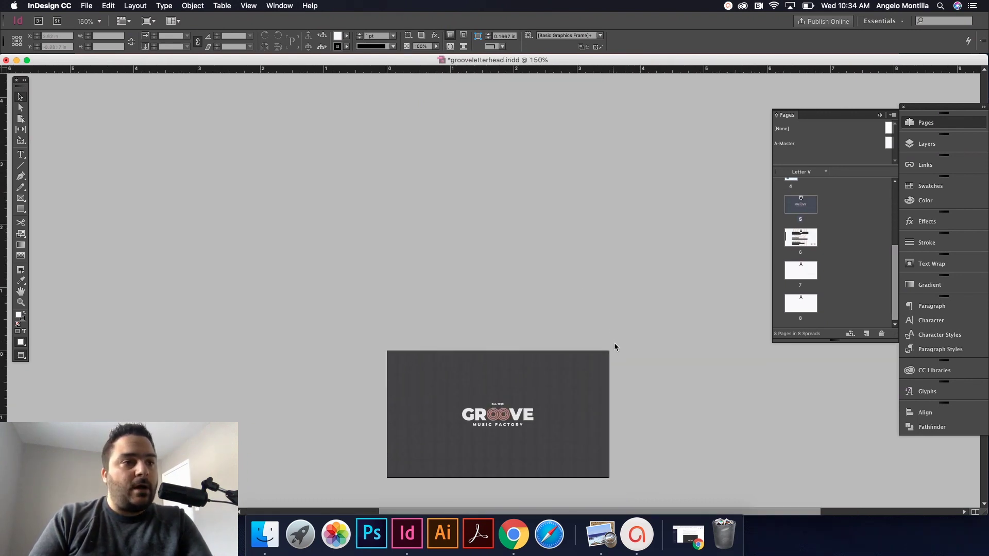
pyautogui.press('super+equal')
pyautogui.press('super+equal')
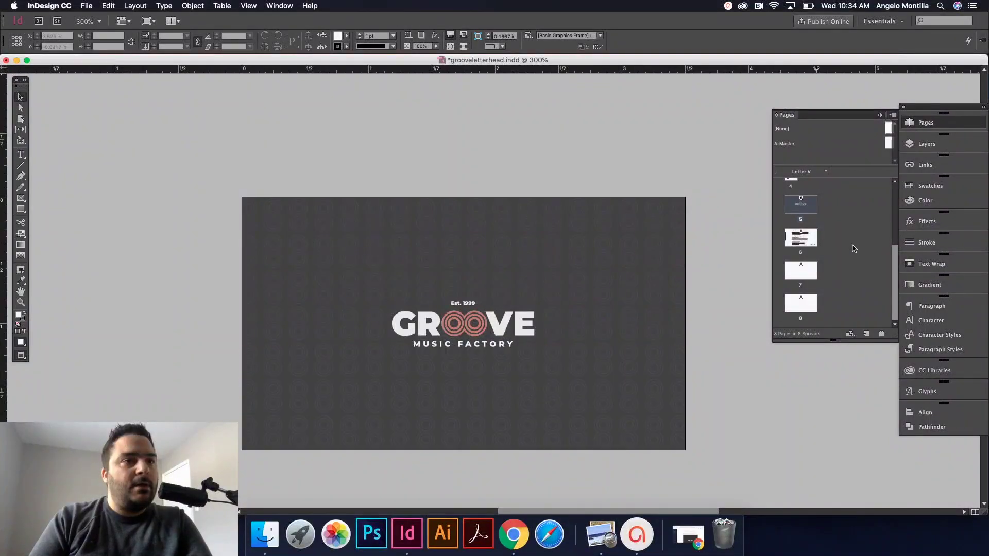
pyautogui.click(866, 334)
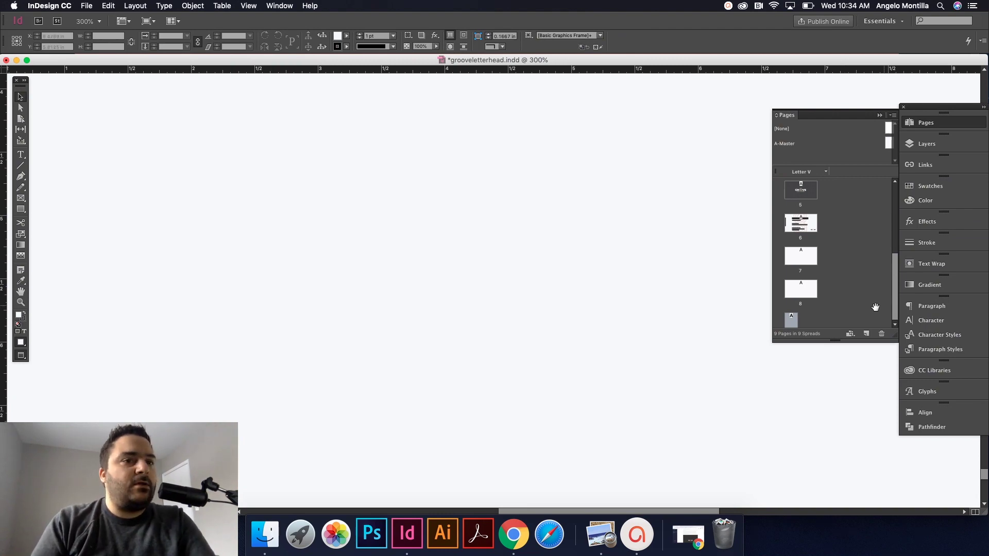
pyautogui.moveTo(838, 342); pyautogui.dragTo(834, 416)
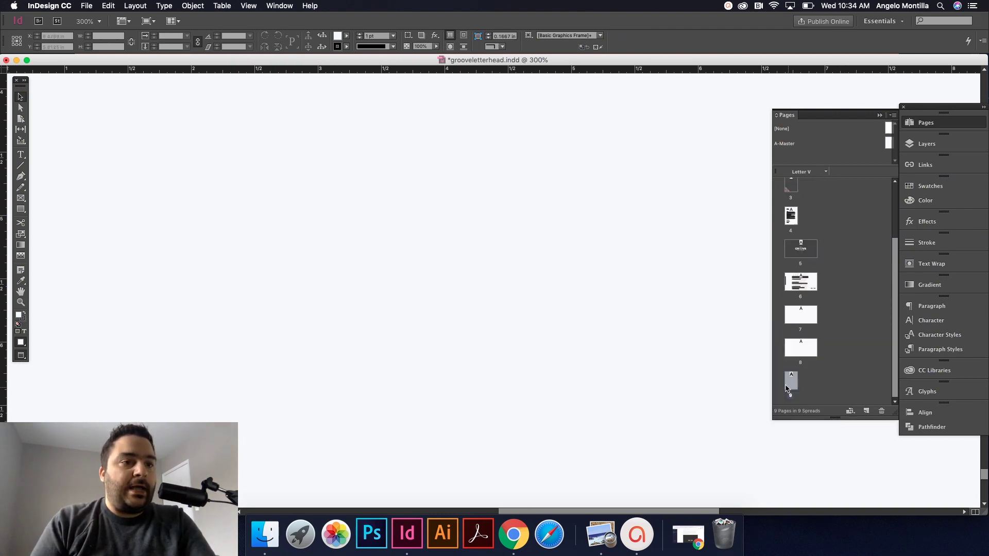
# Step: Go to blank page 9 with the Page tool and remove the extra page
pyautogui.doubleClick(791, 387)
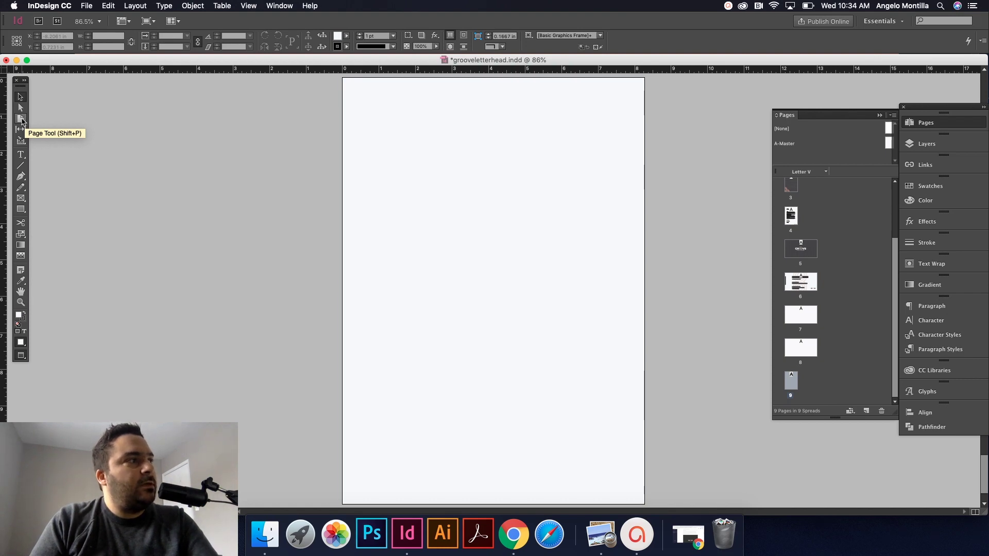
pyautogui.click(21, 119)
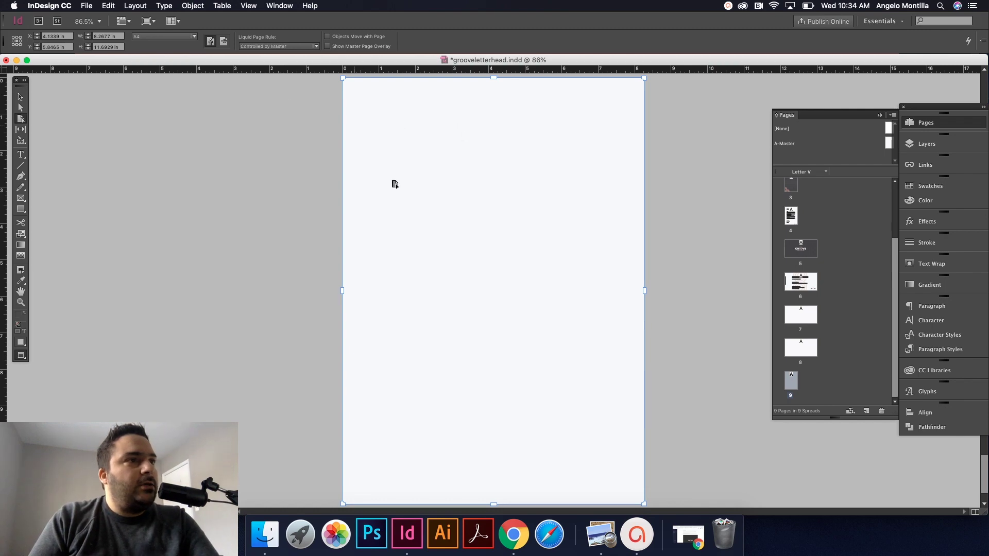
pyautogui.moveTo(492, 77); pyautogui.dragTo(483, 233)
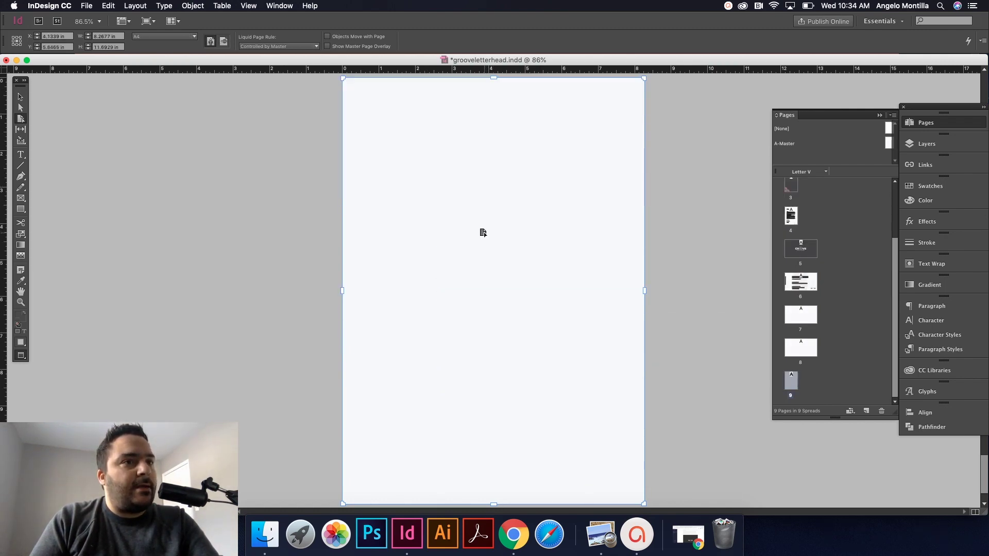
pyautogui.press('super+z')
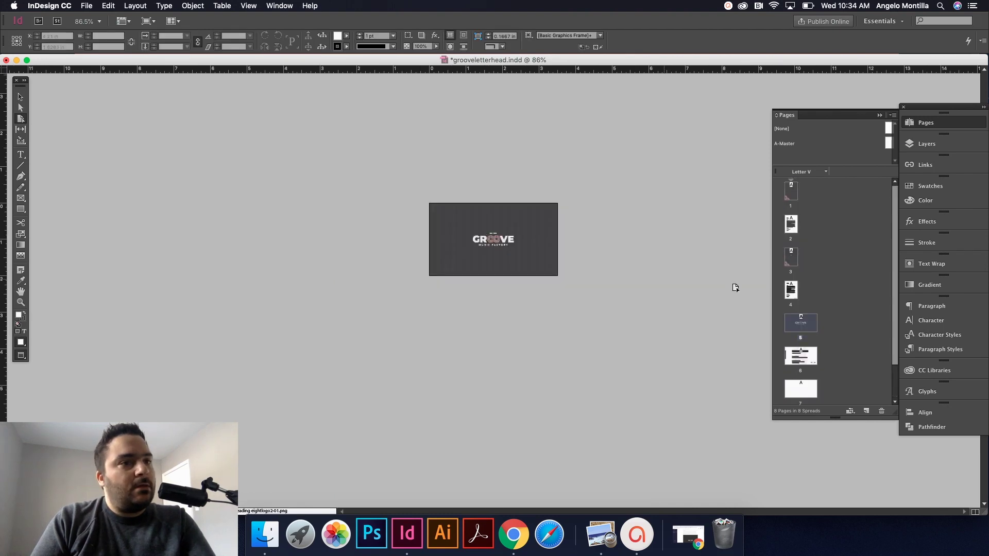
pyautogui.scroll(-2, 815, 380)
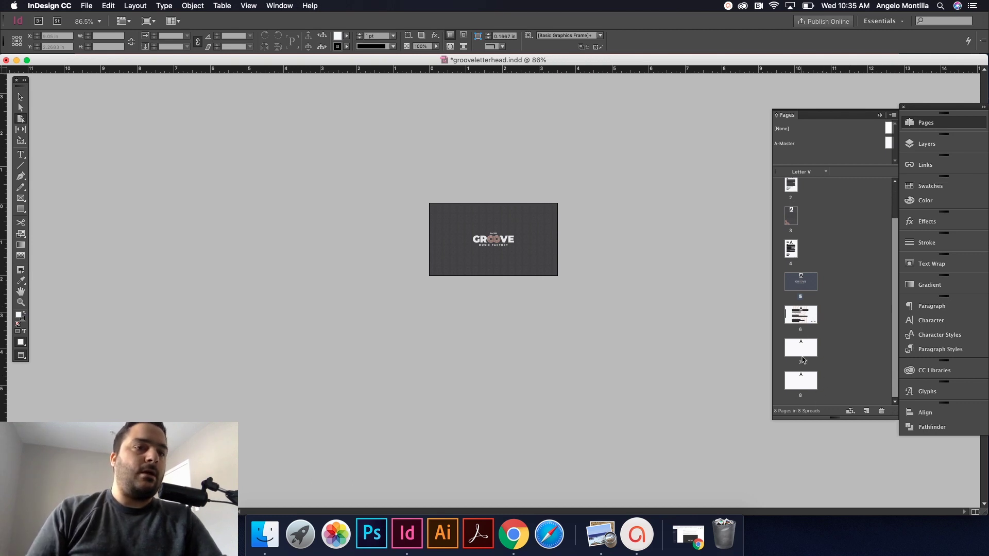
# Step: Resize page 8 from US Business Card to A4 using the preset page-size list
pyautogui.click(809, 380)
pyautogui.doubleClick(809, 380)
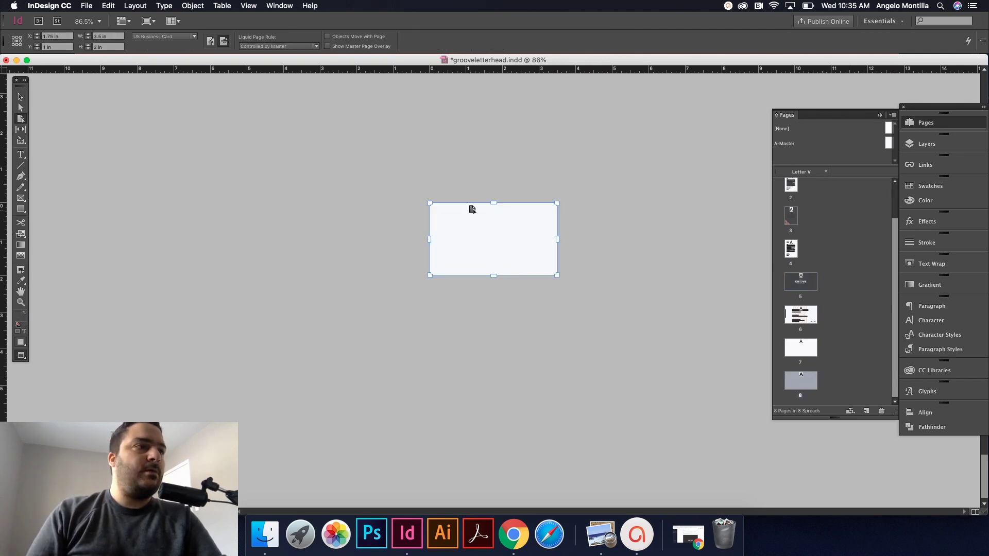
pyautogui.click(170, 36)
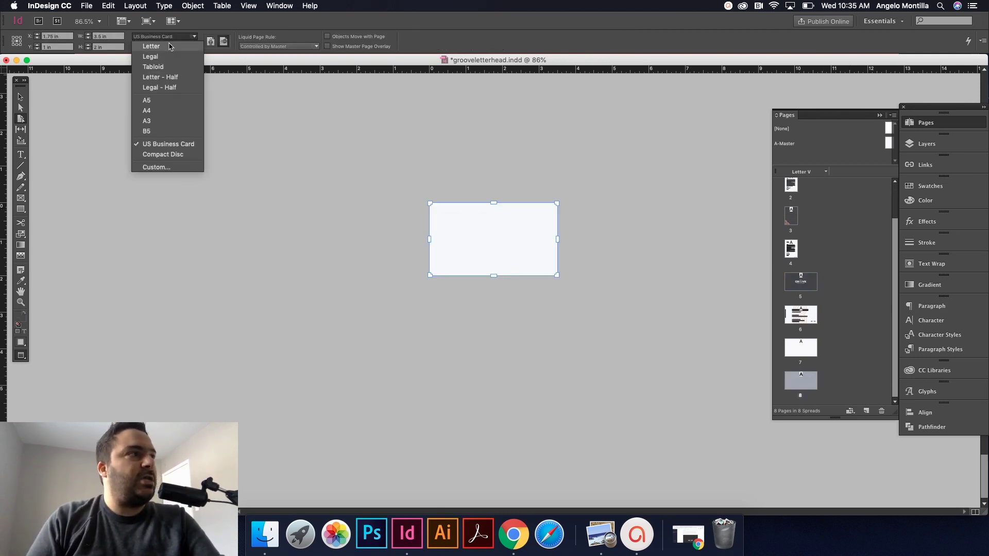
pyautogui.click(153, 110)
pyautogui.click(162, 38)
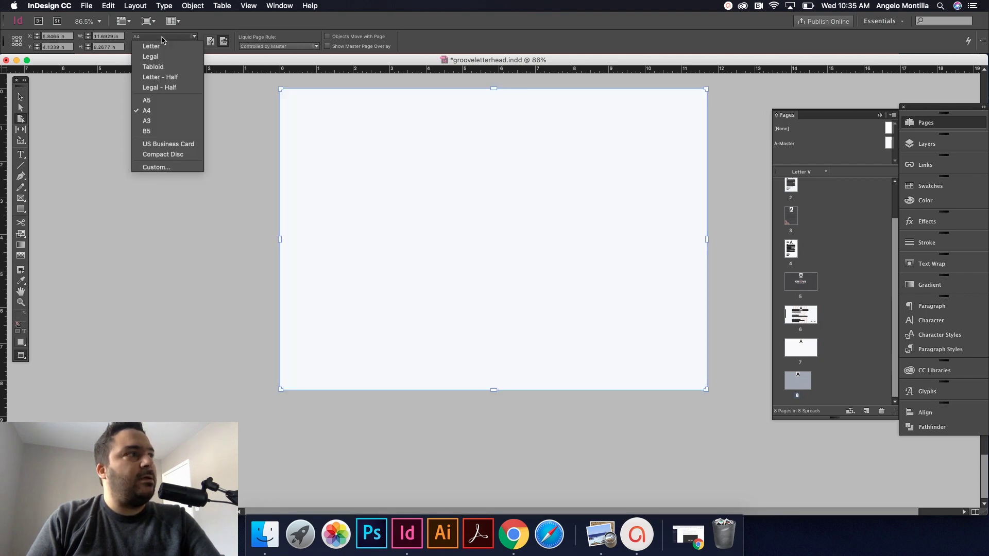
pyautogui.click(162, 40)
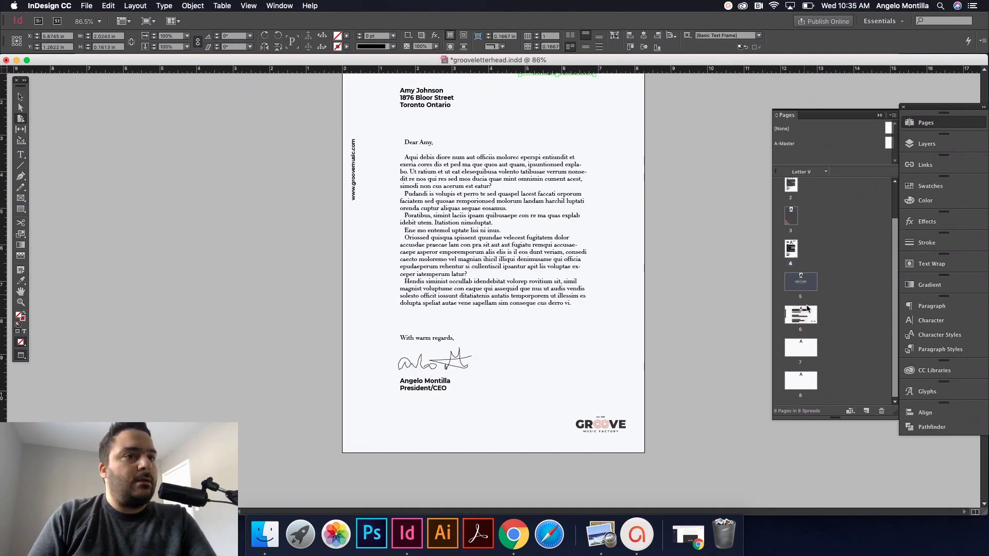
pyautogui.hotkey('shift', 'p')
pyautogui.click(496, 208)
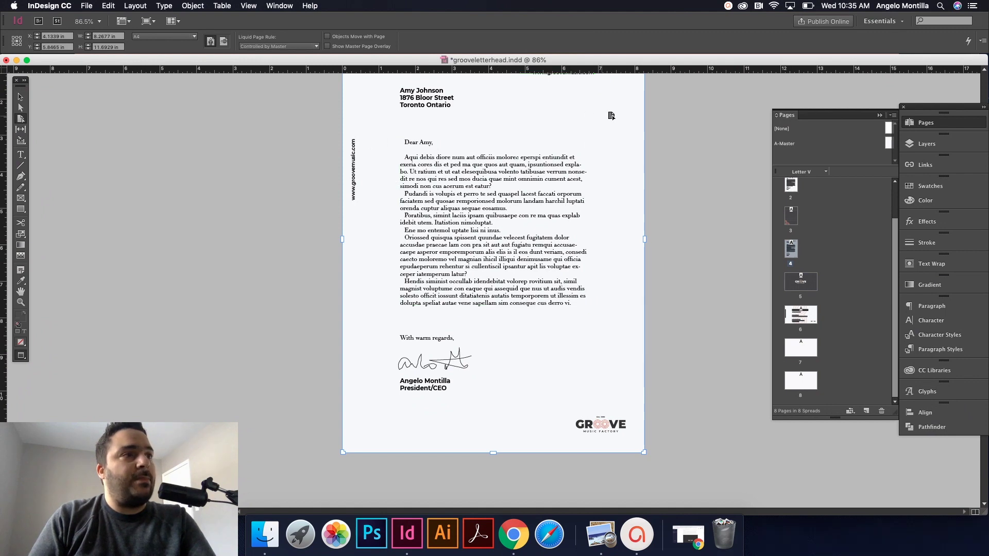
pyautogui.click(194, 36)
pyautogui.click(250, 101)
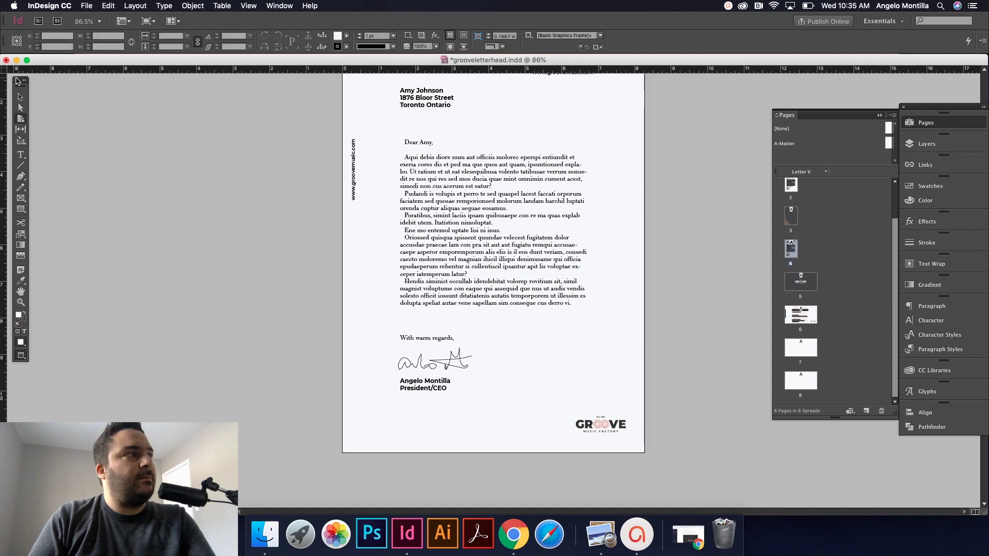
pyautogui.click(20, 98)
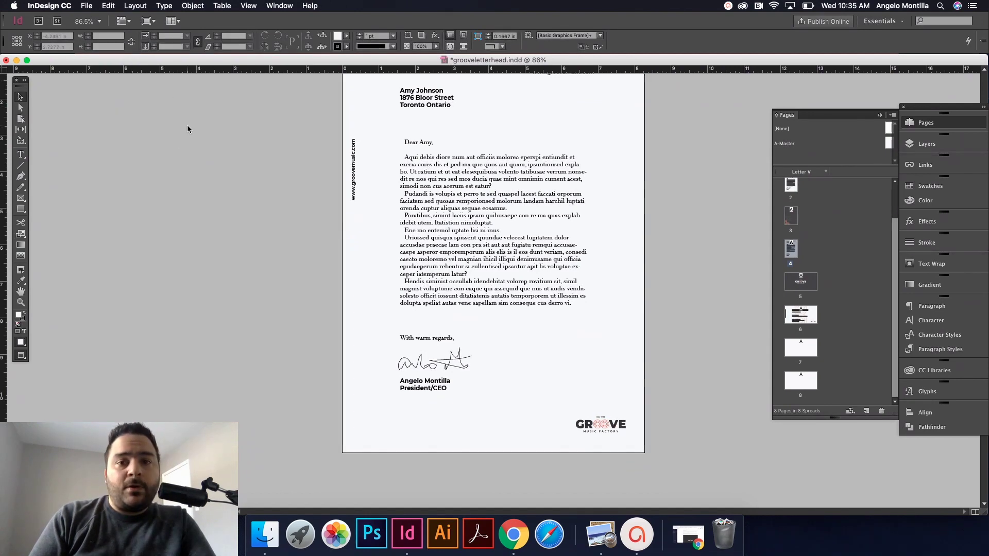